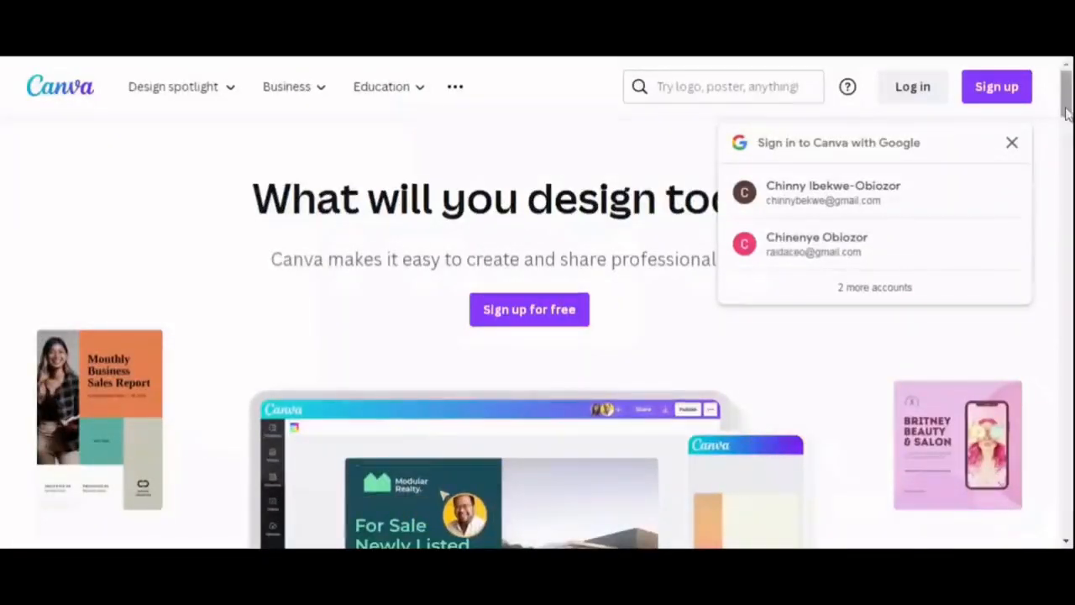
# Dismiss the sign-up dialog and sign in to Canva with an existing account.
pyautogui.moveTo(1065, 108); pyautogui.dragTo(1039, 88)
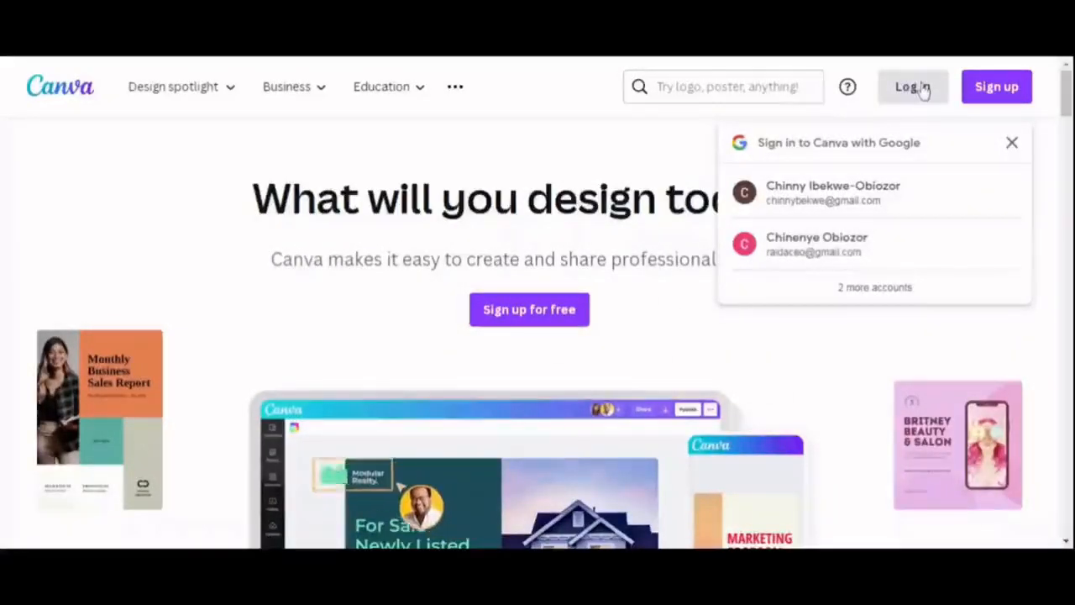
pyautogui.click(1003, 93)
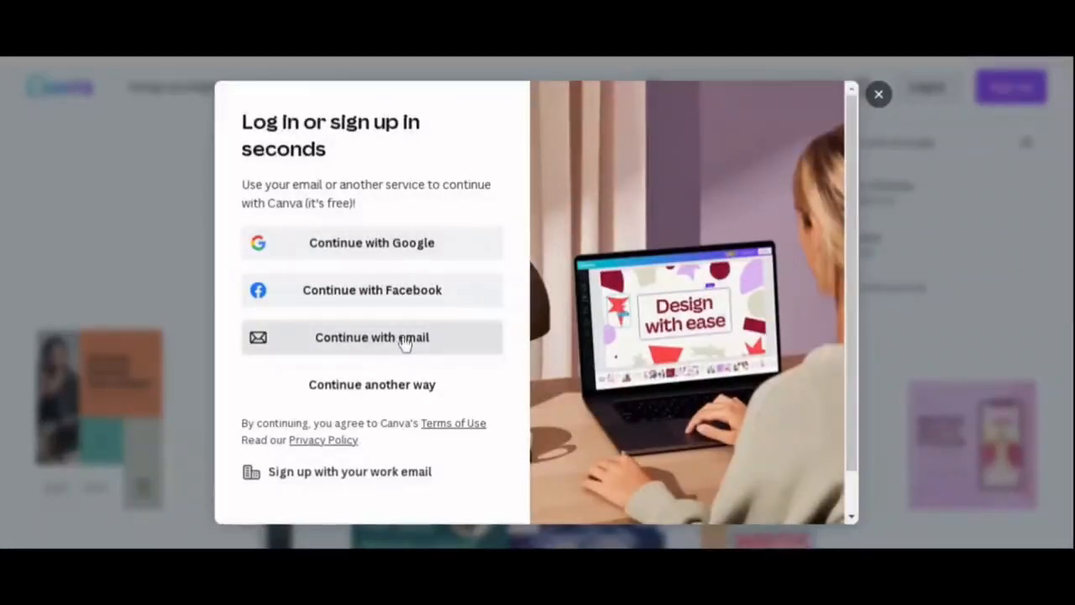
pyautogui.click(878, 95)
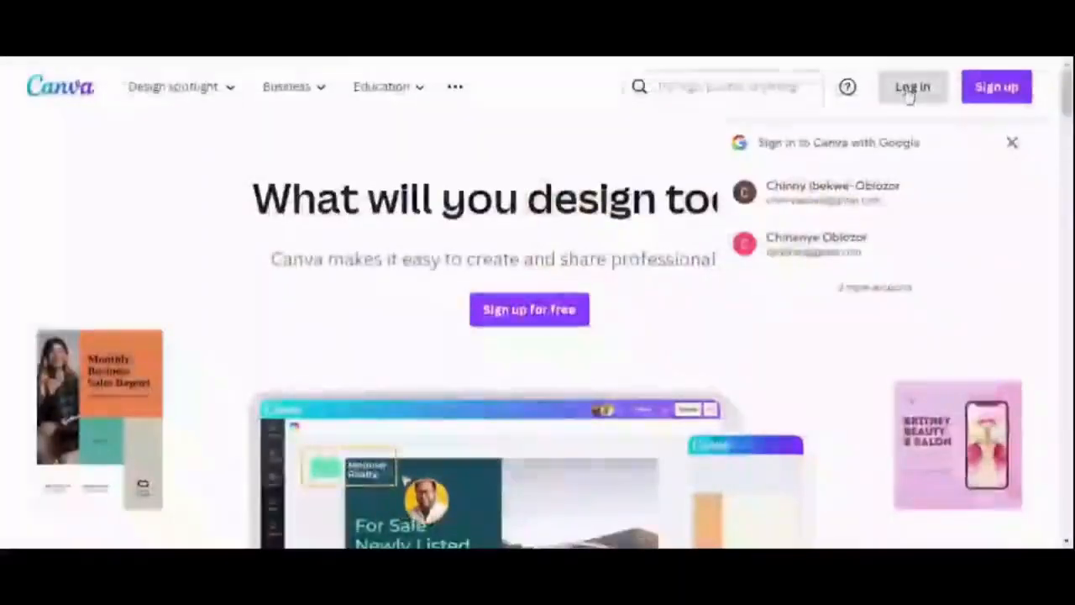
pyautogui.click(911, 91)
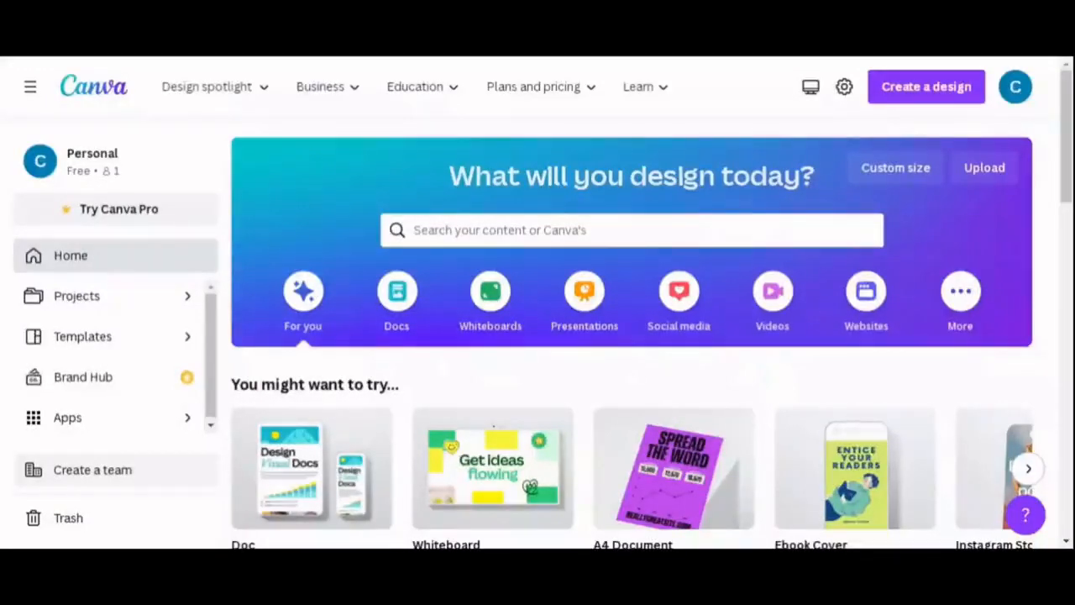
pyautogui.click(528, 99)
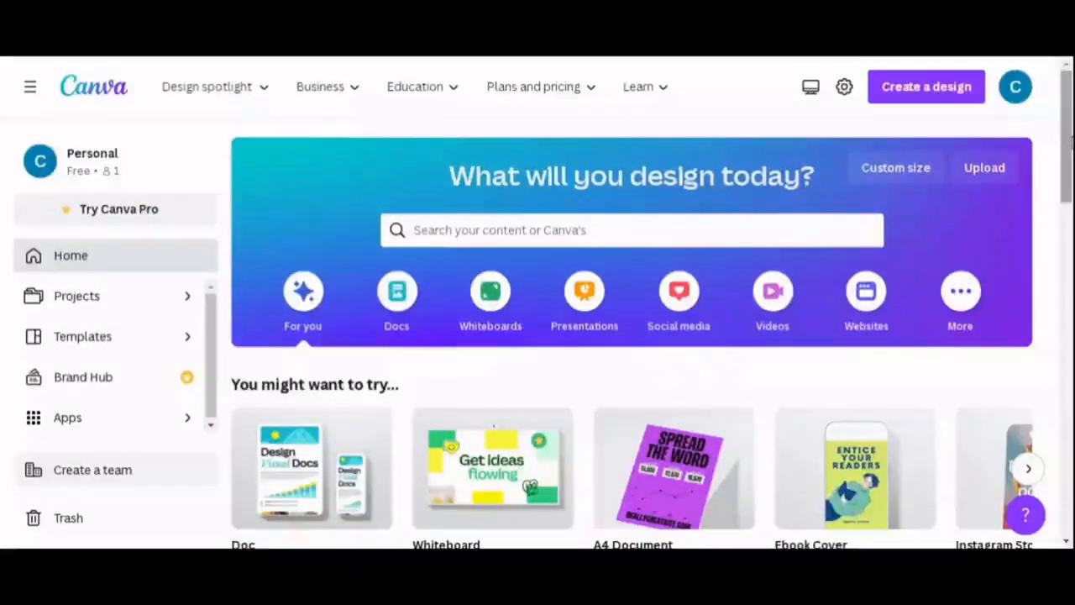
pyautogui.scroll(-3, 631, 336)
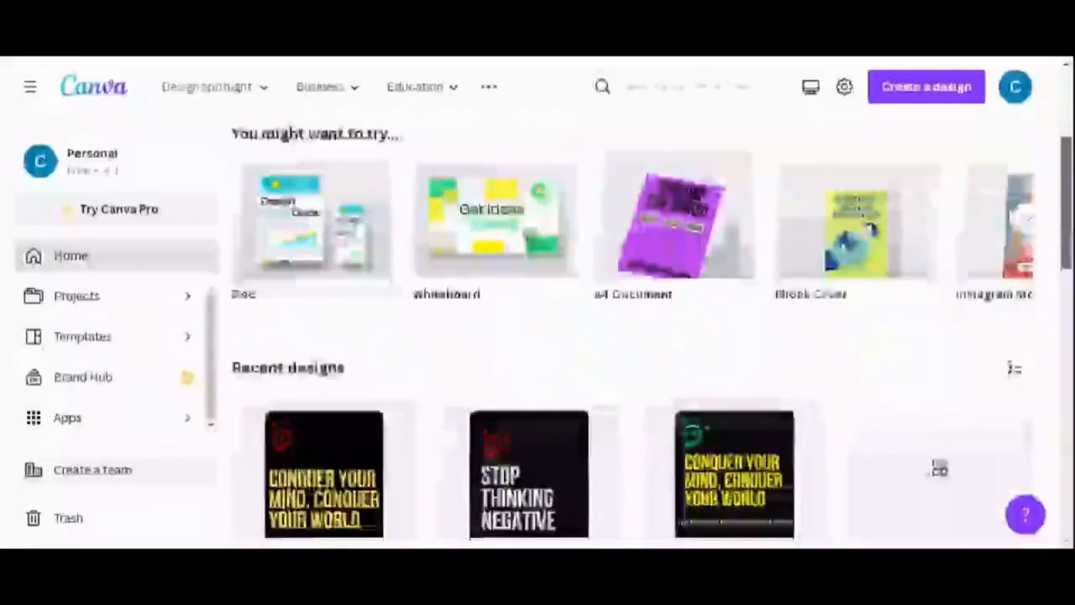
pyautogui.scroll(-1, 605, 192)
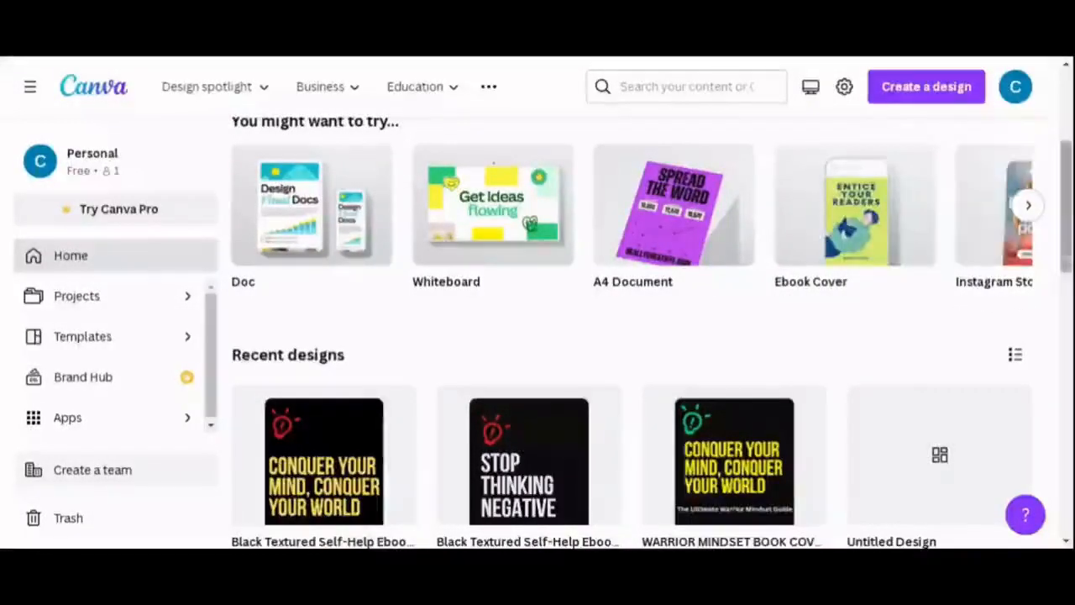
pyautogui.moveTo(1065, 220); pyautogui.dragTo(1069, 119)
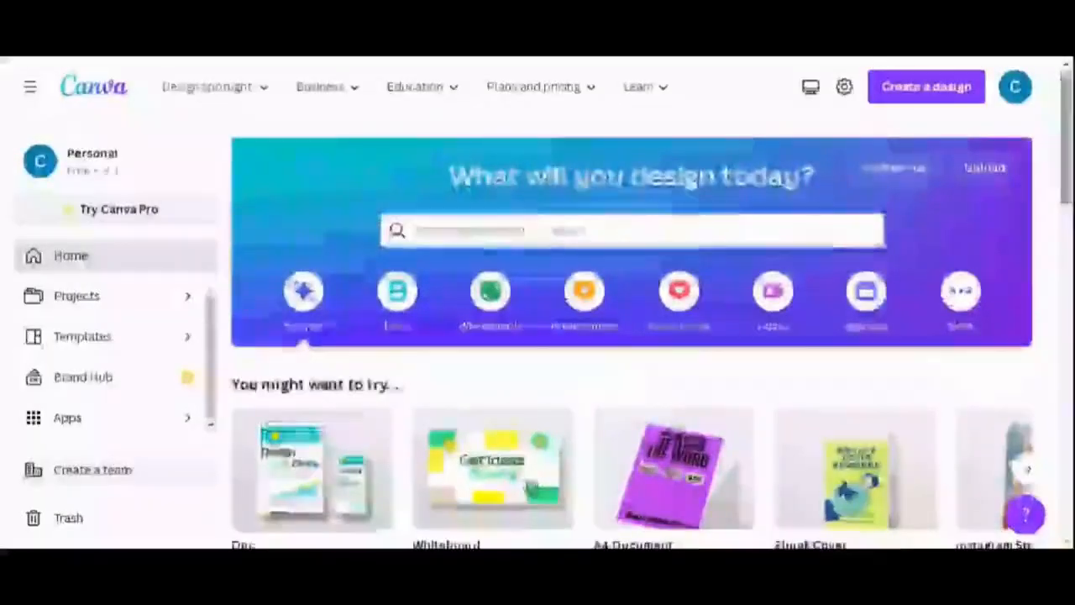
pyautogui.click(899, 169)
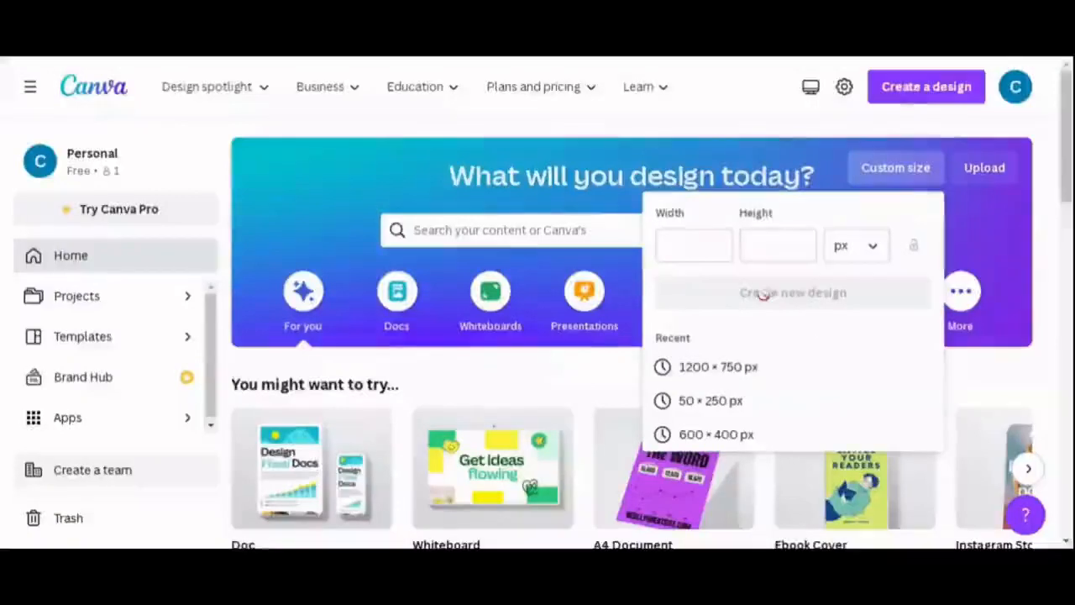
pyautogui.click(754, 252)
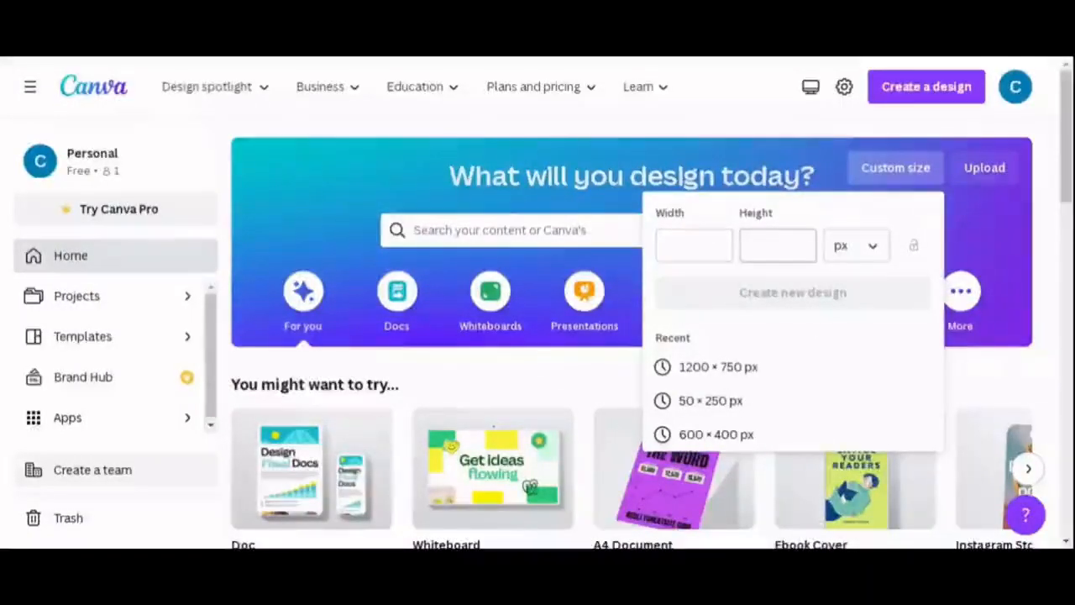
pyautogui.click(765, 159)
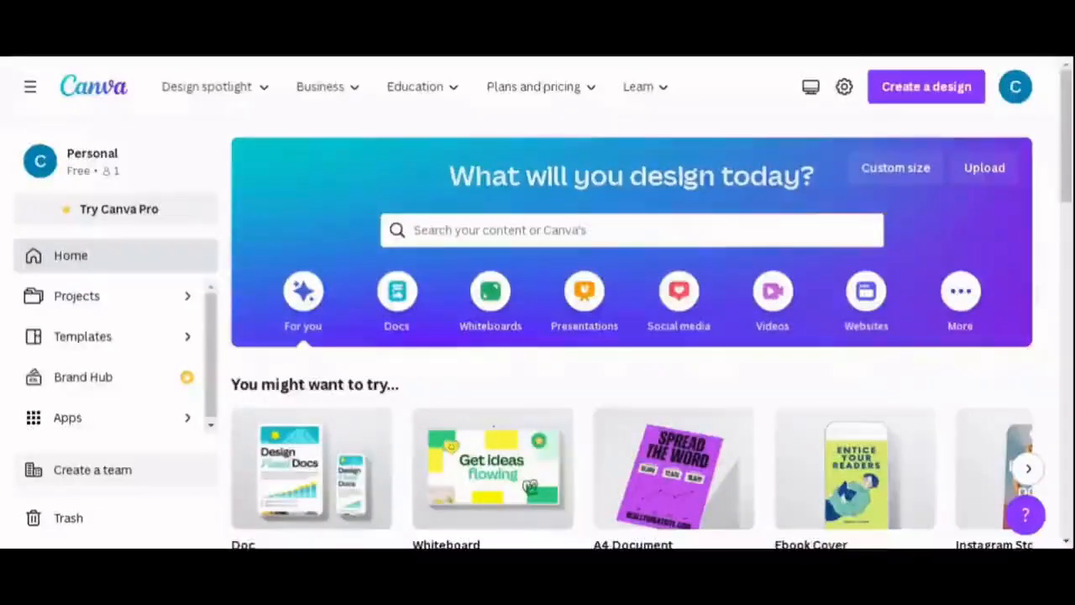
pyautogui.click(500, 230)
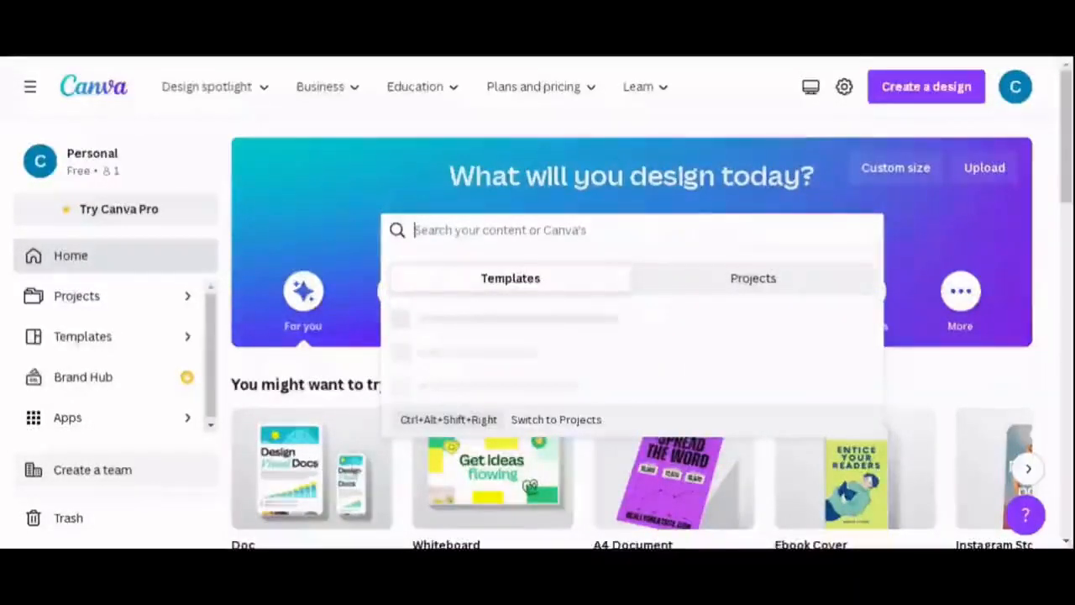
# Search Canva's home page for 'EBOOK COVER' templates.
pyautogui.write('E')
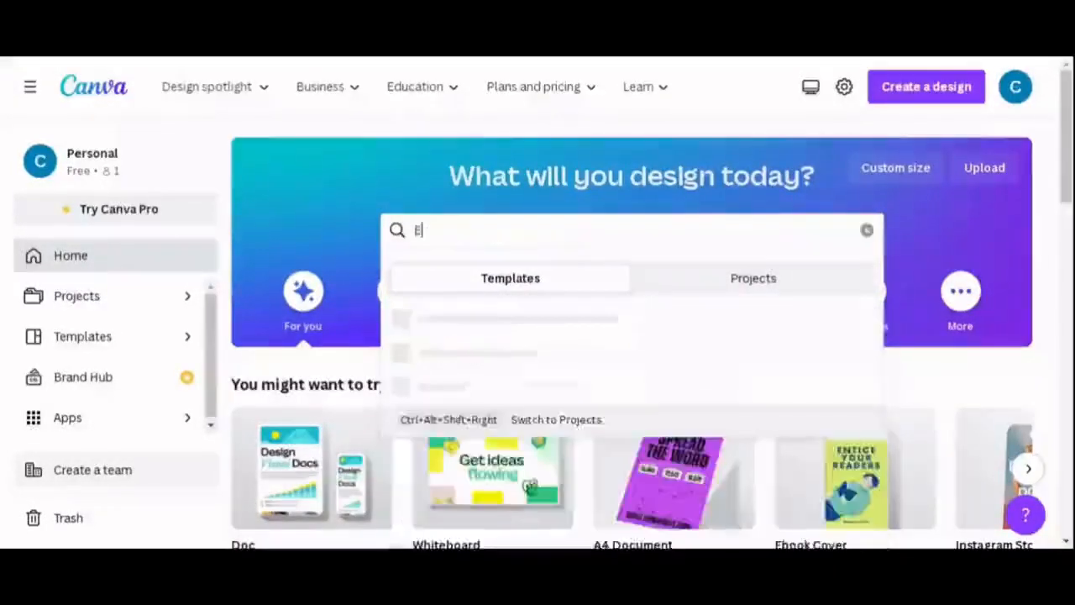
pyautogui.write('BOO')
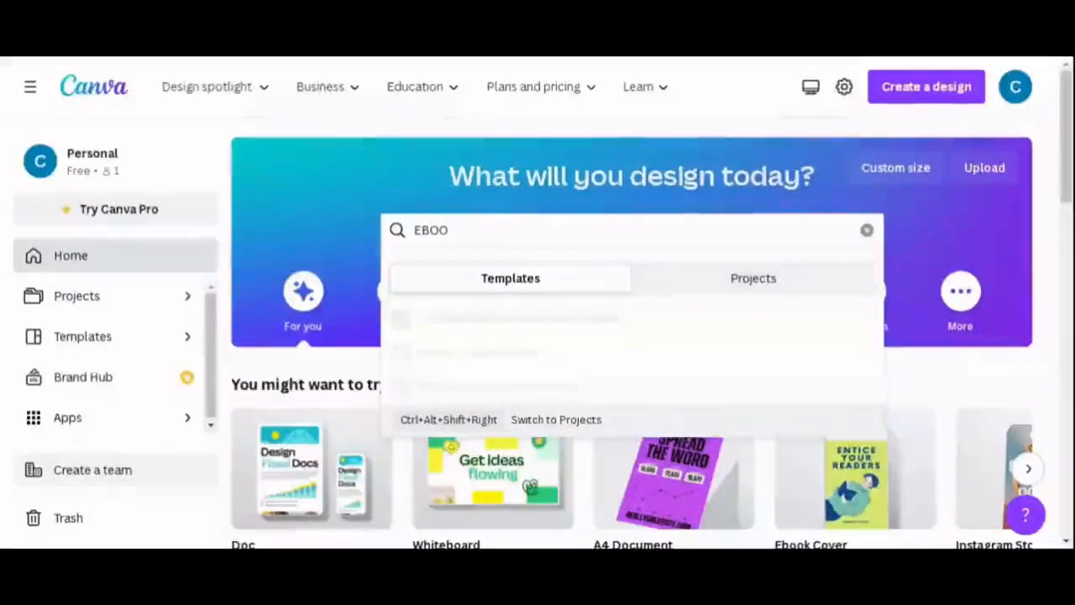
pyautogui.write('K COV')
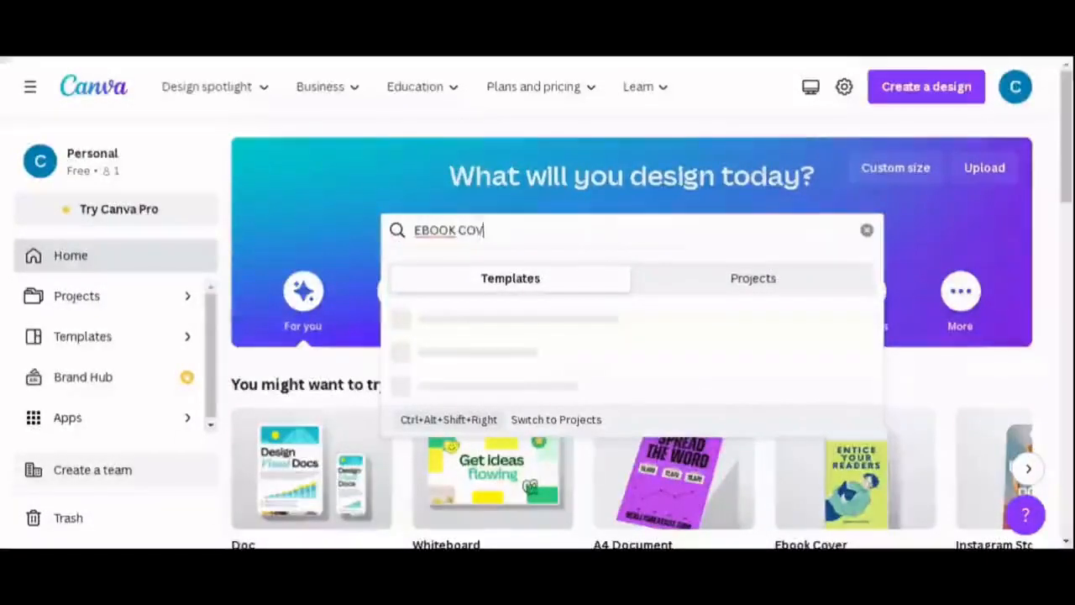
pyautogui.write('ER')
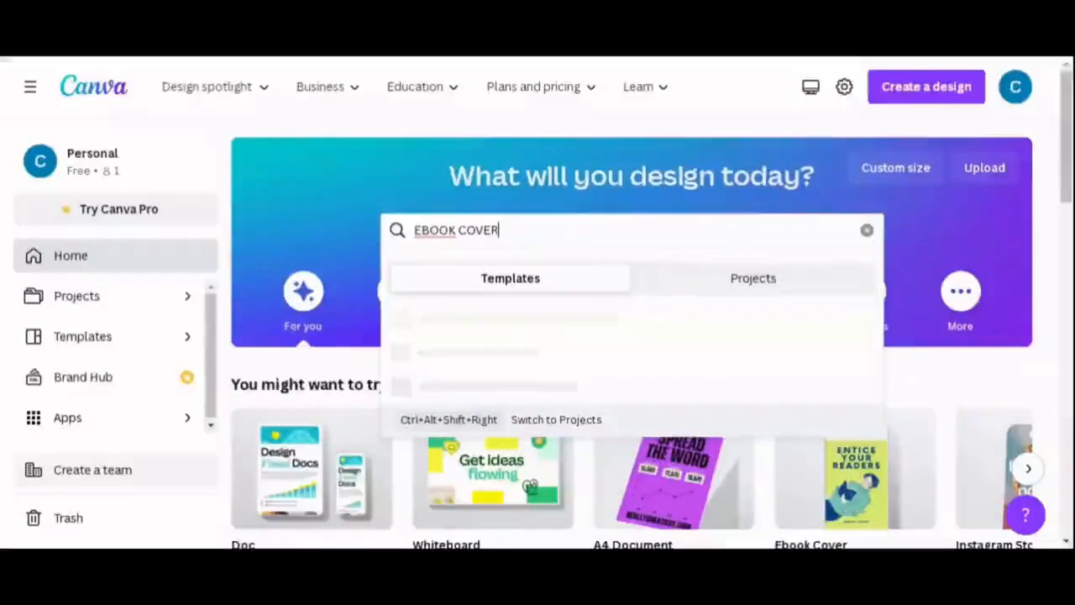
pyautogui.press('Return')
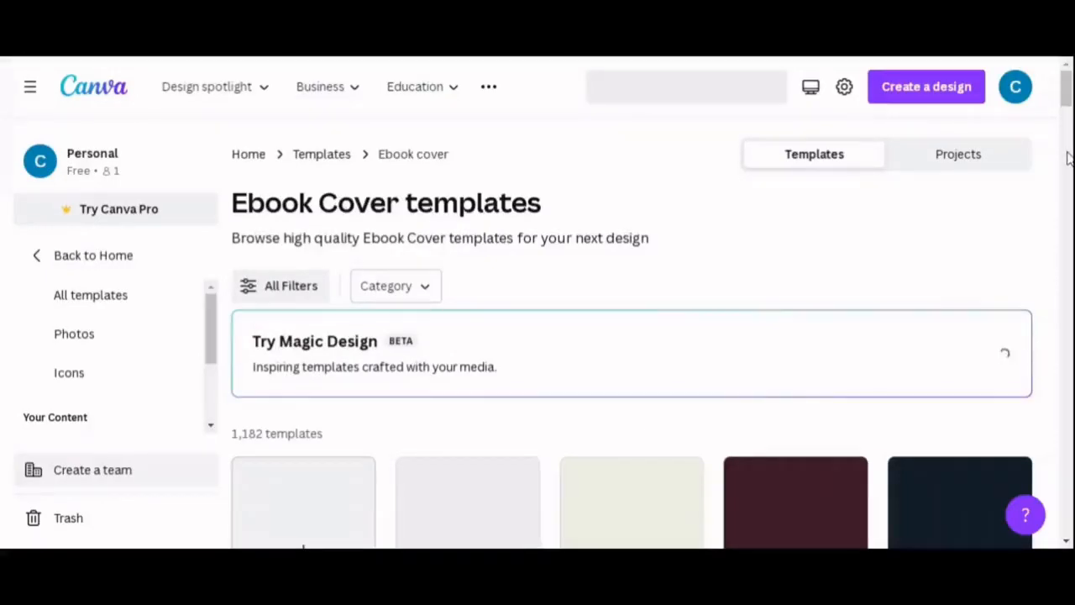
# Browse the ebook cover results and preview the black Stop Thinking Negative template.
pyautogui.scroll(-5, 1068, 158)
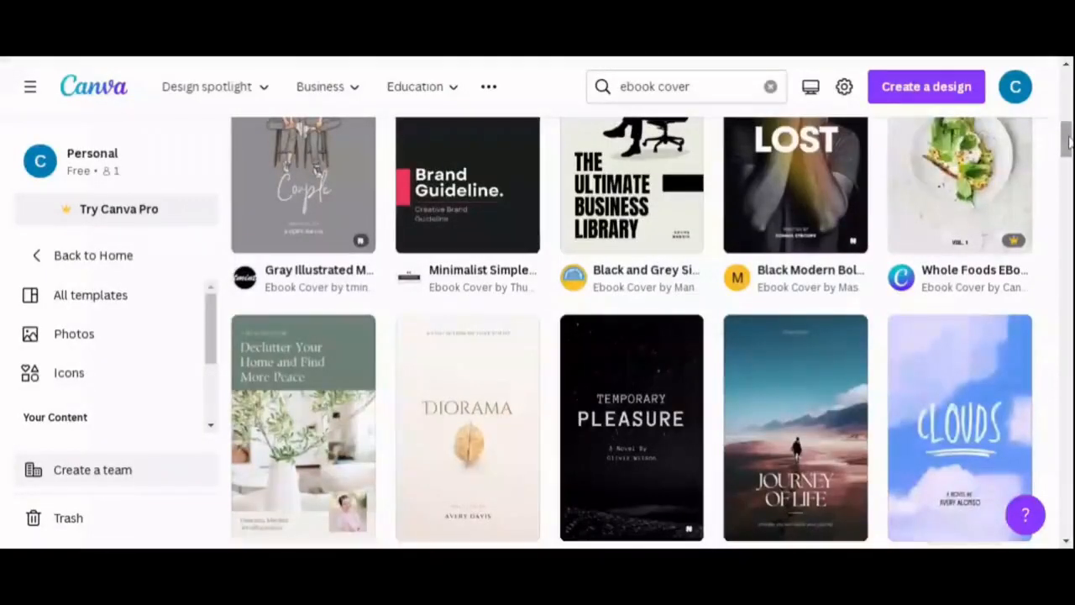
pyautogui.scroll(5, 1068, 143)
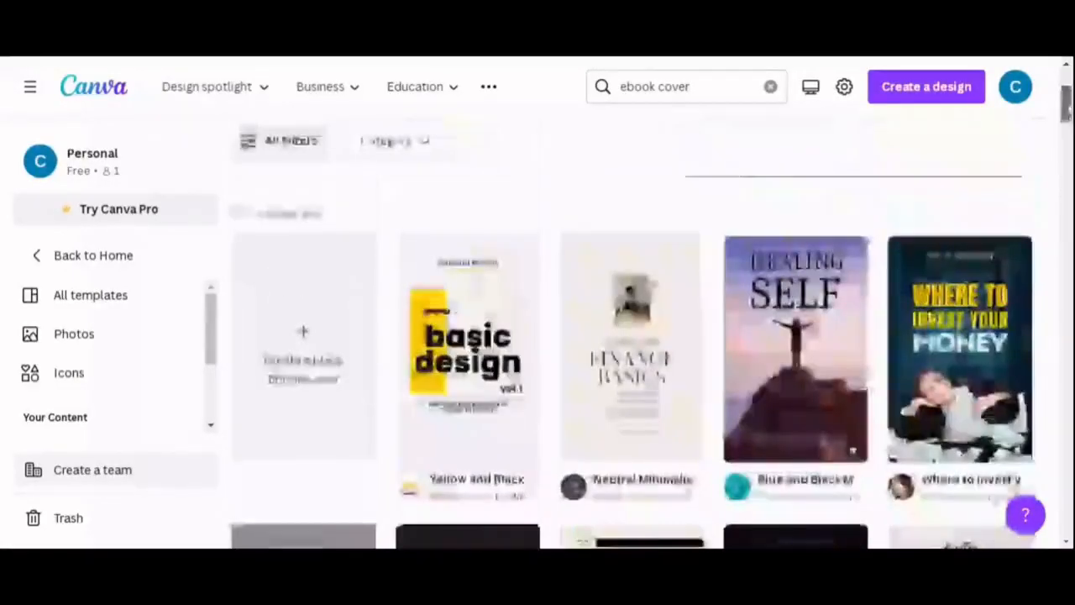
pyautogui.scroll(-4, 1066, 142)
pyautogui.scroll(-2, 1066, 143)
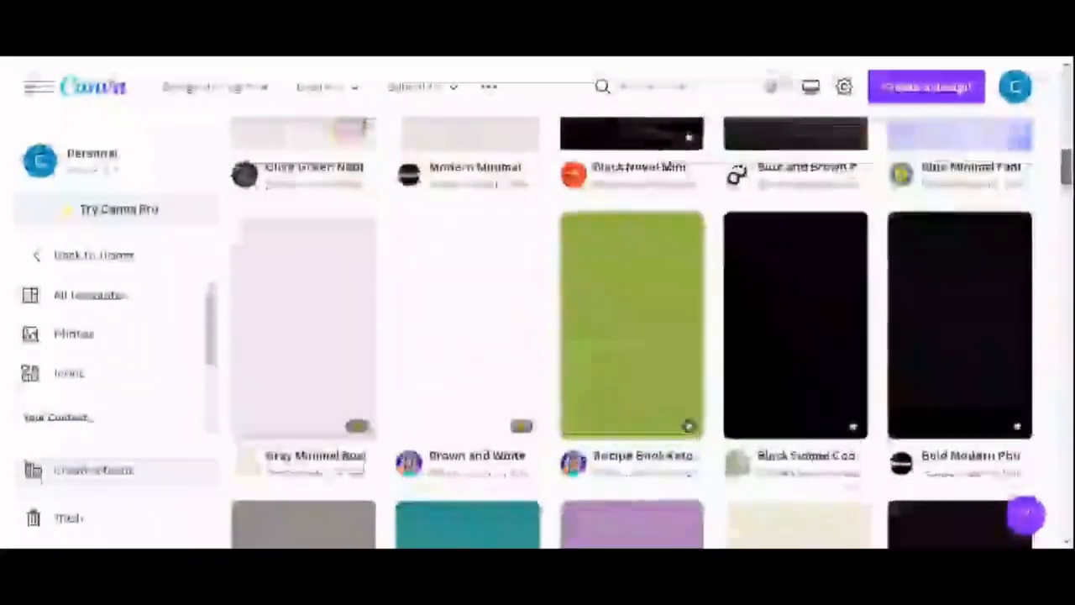
pyautogui.scroll(1, 1067, 142)
pyautogui.scroll(-4, 1067, 142)
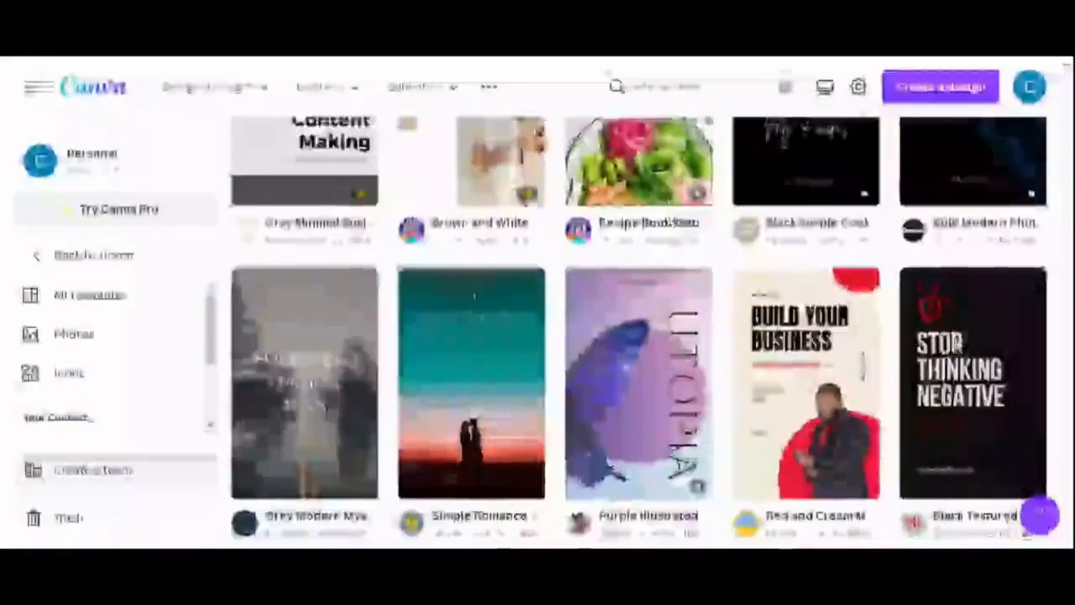
pyautogui.click(956, 349)
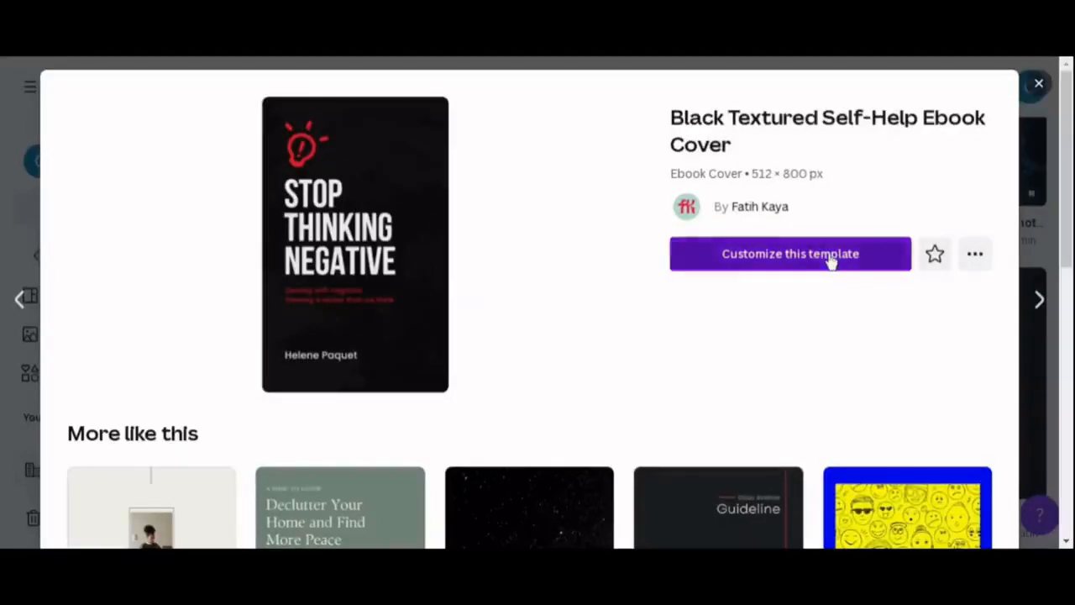
# Customize the Black Textured Self-Help Ebook Cover template to edit it as a new design.
pyautogui.click(828, 261)
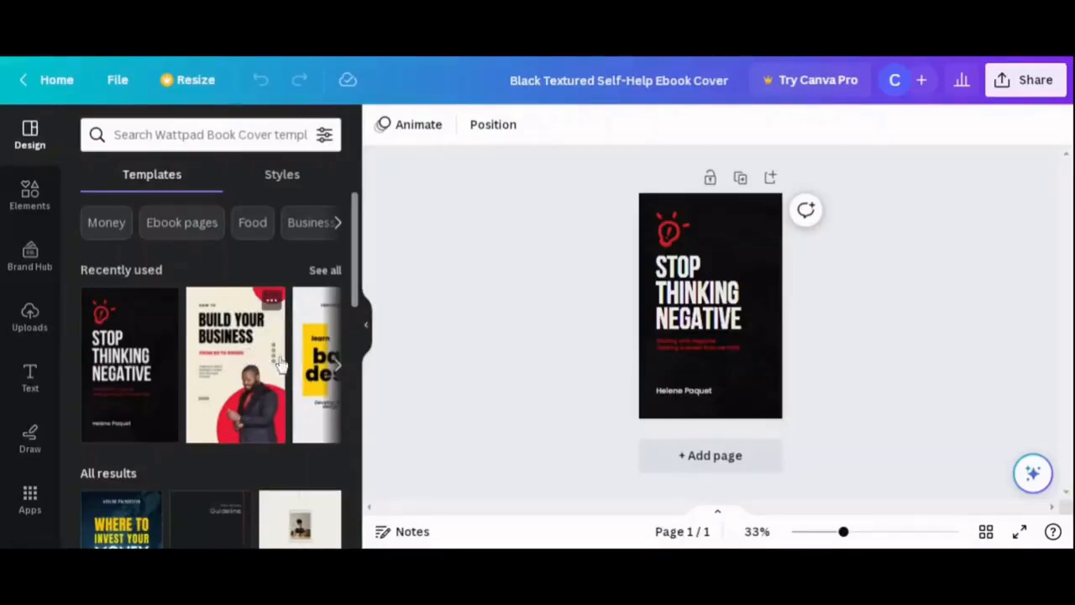
# Delete the mistakenly added Build Your Business page, keeping only the Stop Thinking Negative cover.
pyautogui.click(736, 371)
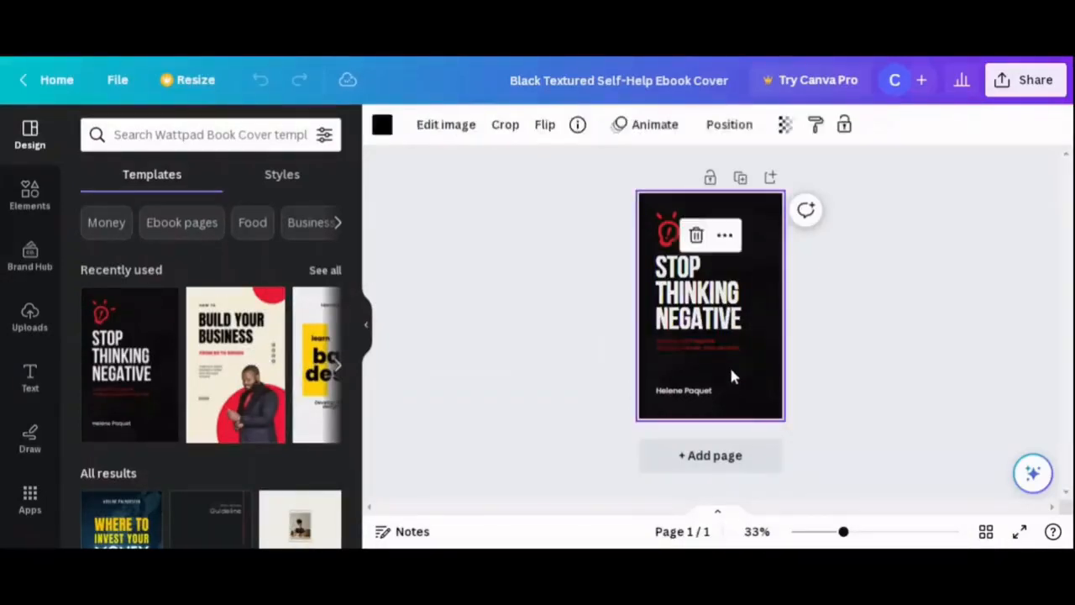
pyautogui.click(232, 351)
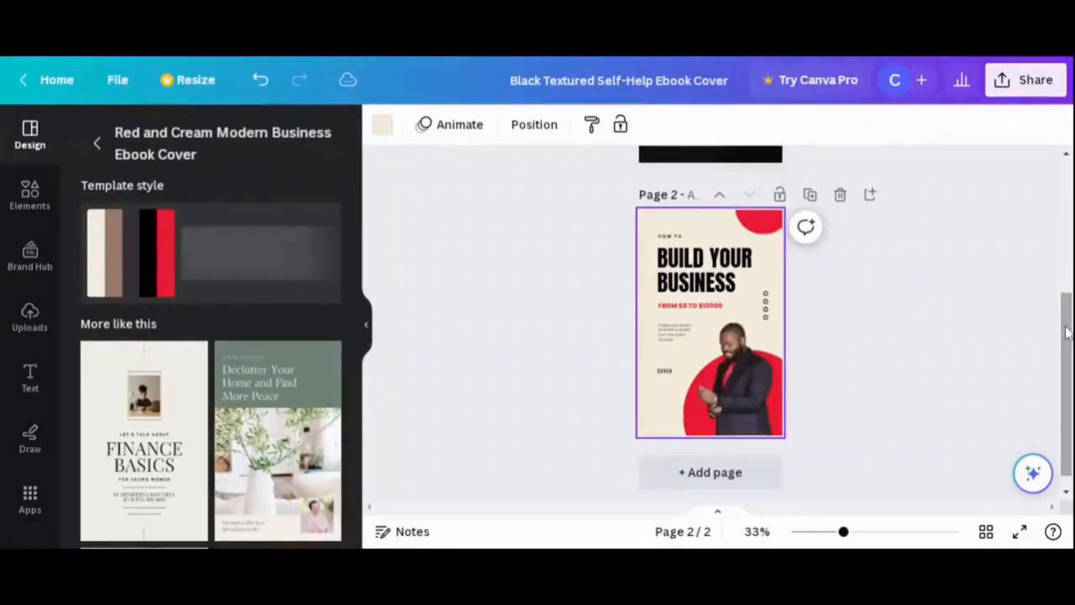
pyautogui.moveTo(1067, 333); pyautogui.dragTo(1067, 309)
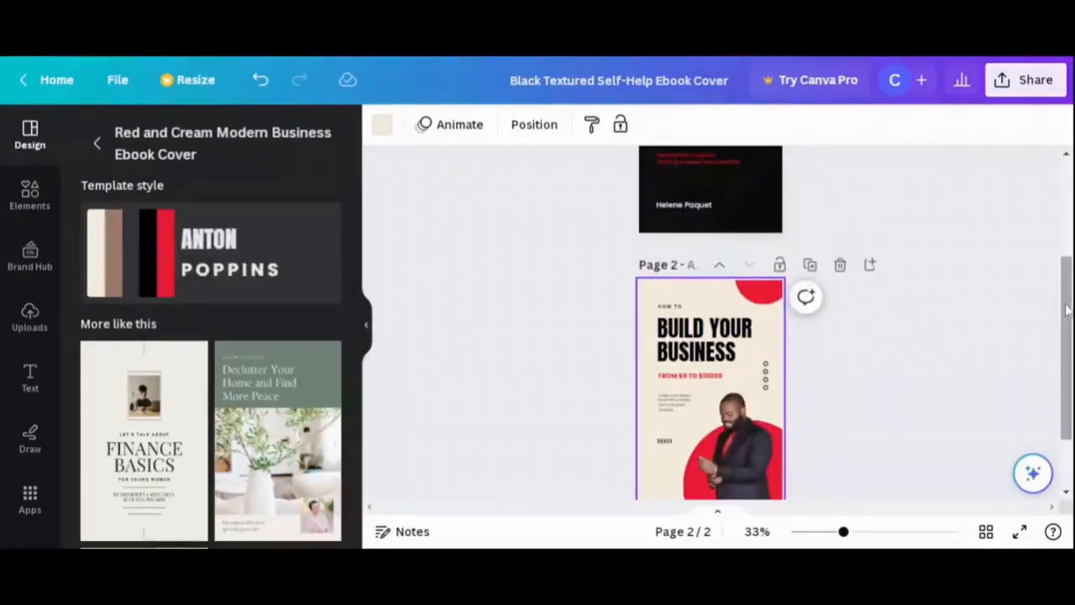
pyautogui.scroll(3, 1067, 309)
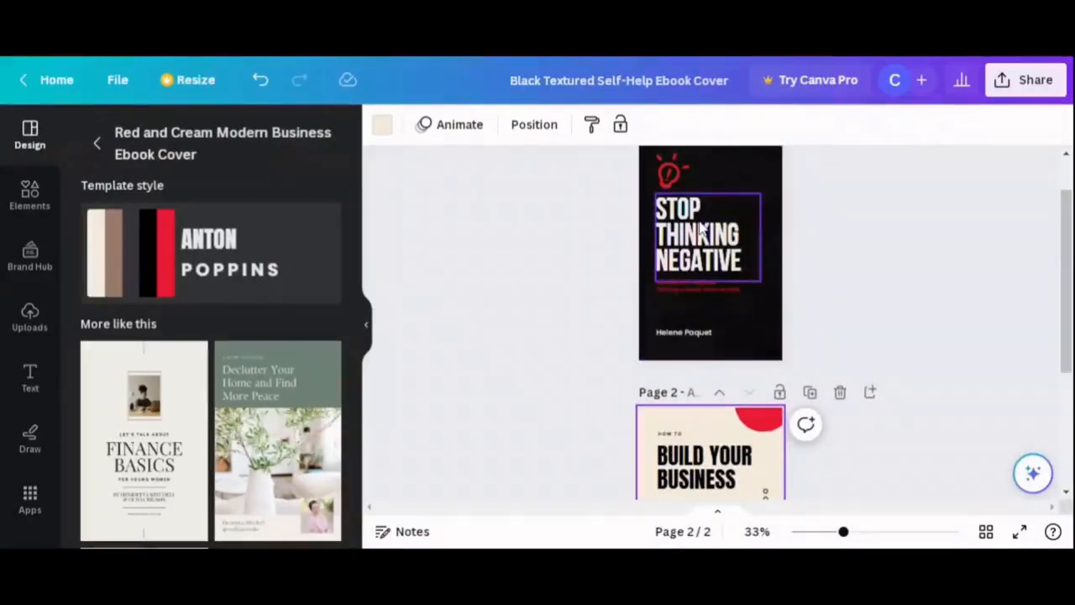
pyautogui.click(840, 393)
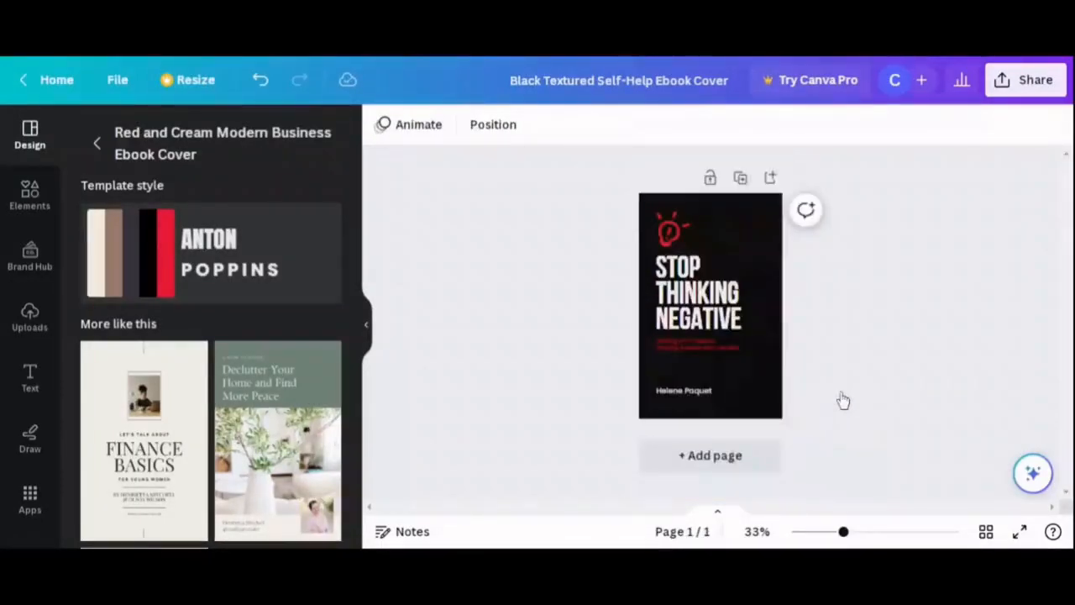
# Look through the Elements, Brand, Uploads and Text panels, then open the Photos library.
pyautogui.click(27, 201)
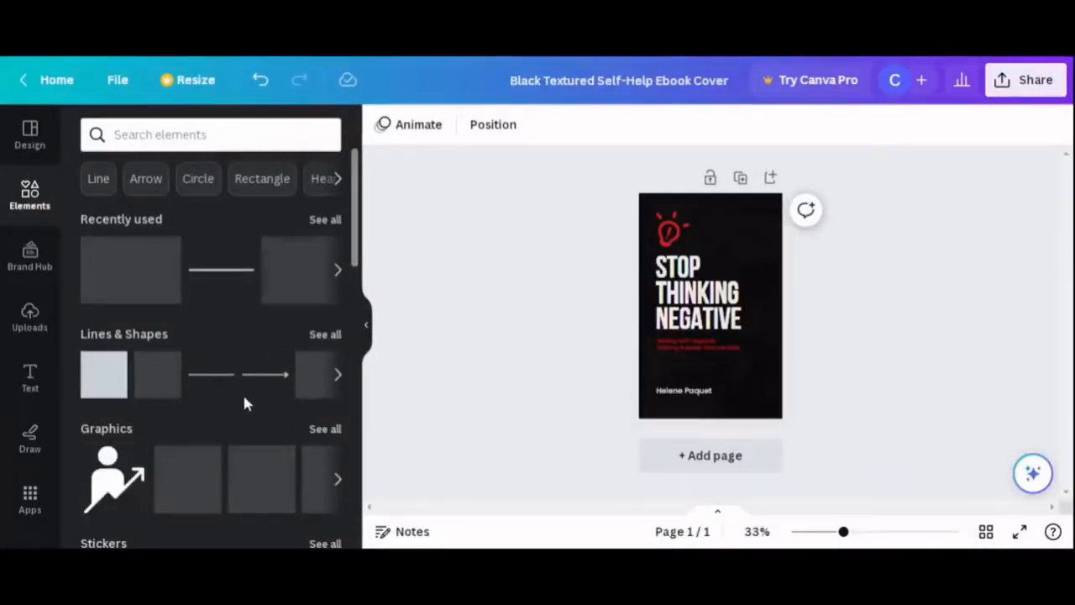
pyautogui.click(32, 261)
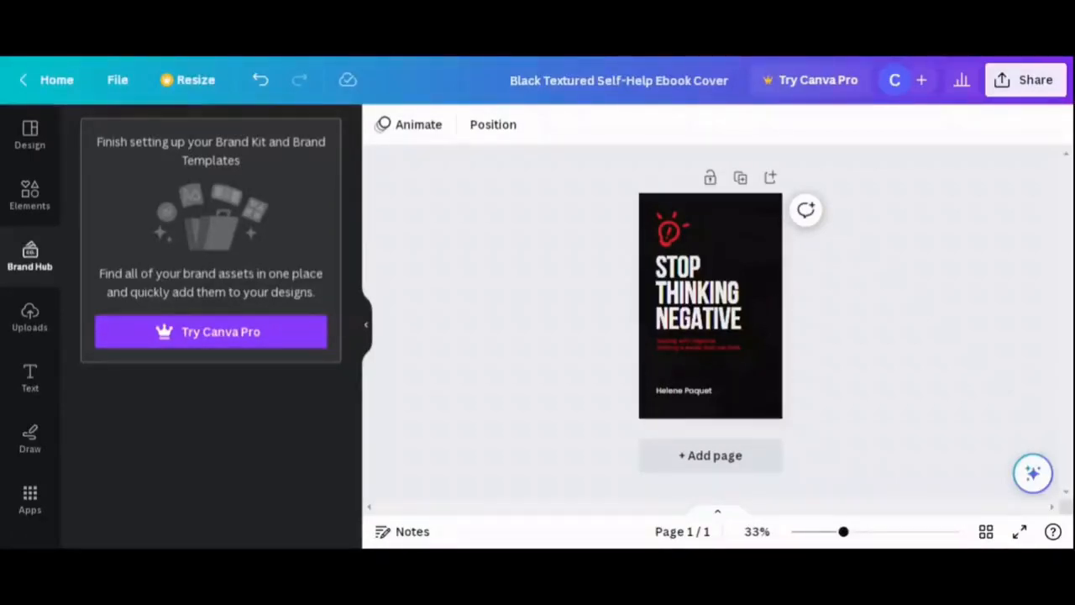
pyautogui.click(30, 317)
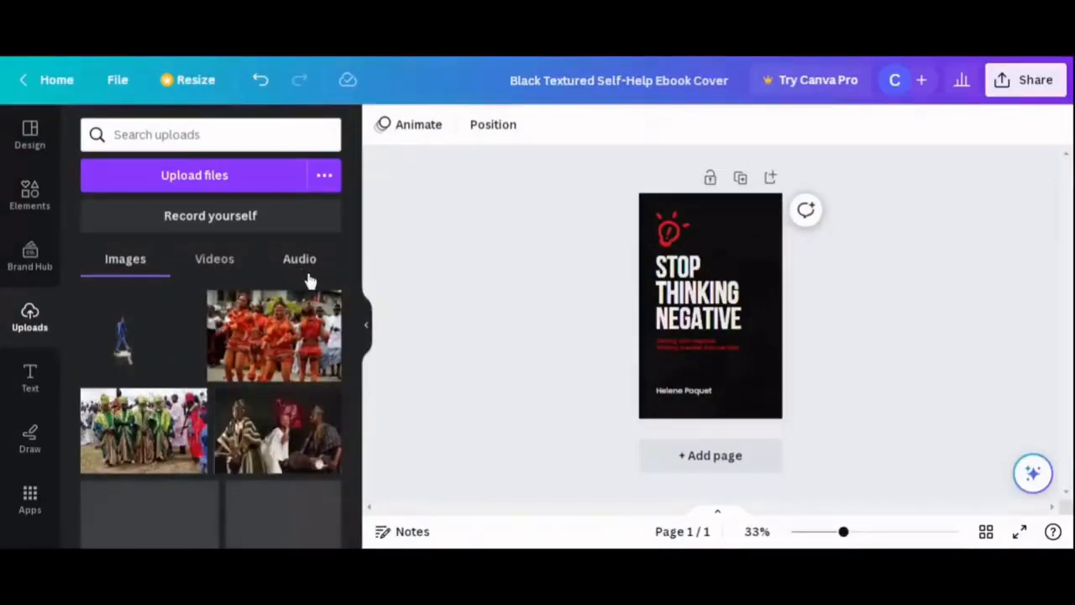
pyautogui.click(31, 377)
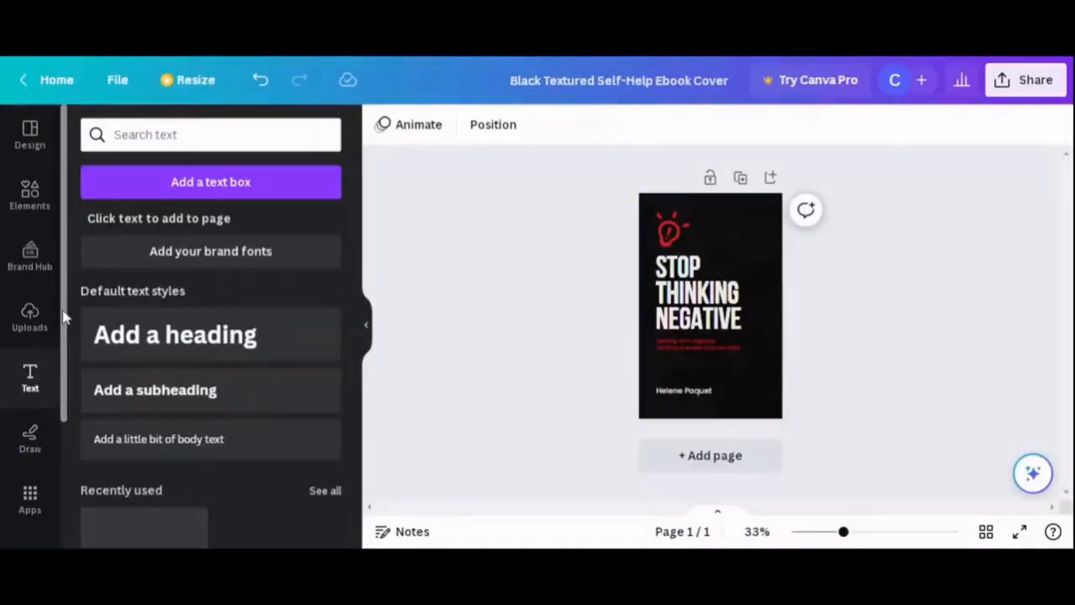
pyautogui.scroll(-3, 67, 413)
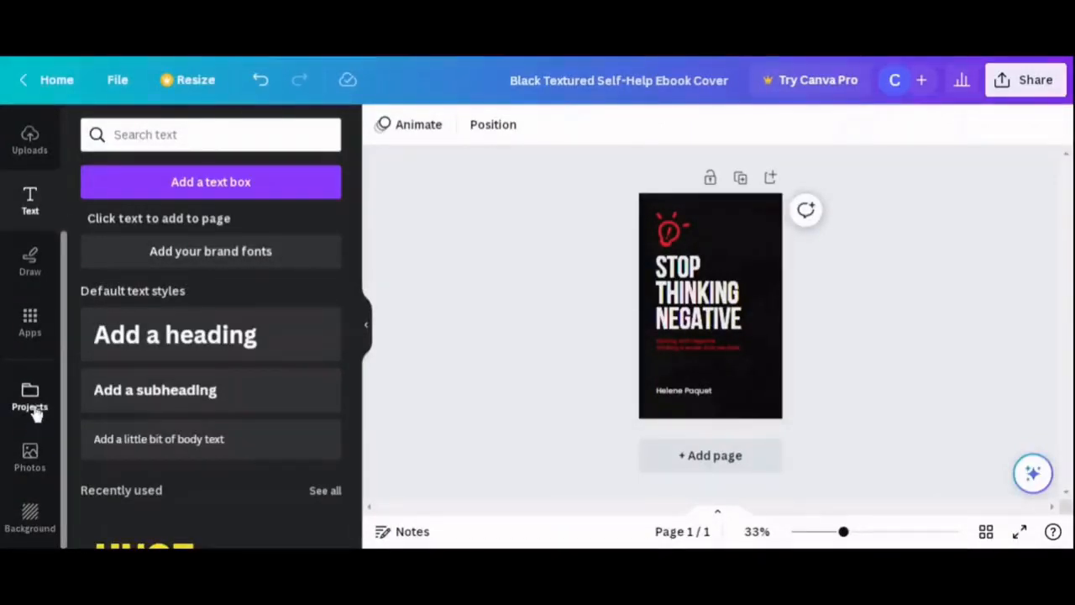
pyautogui.click(30, 460)
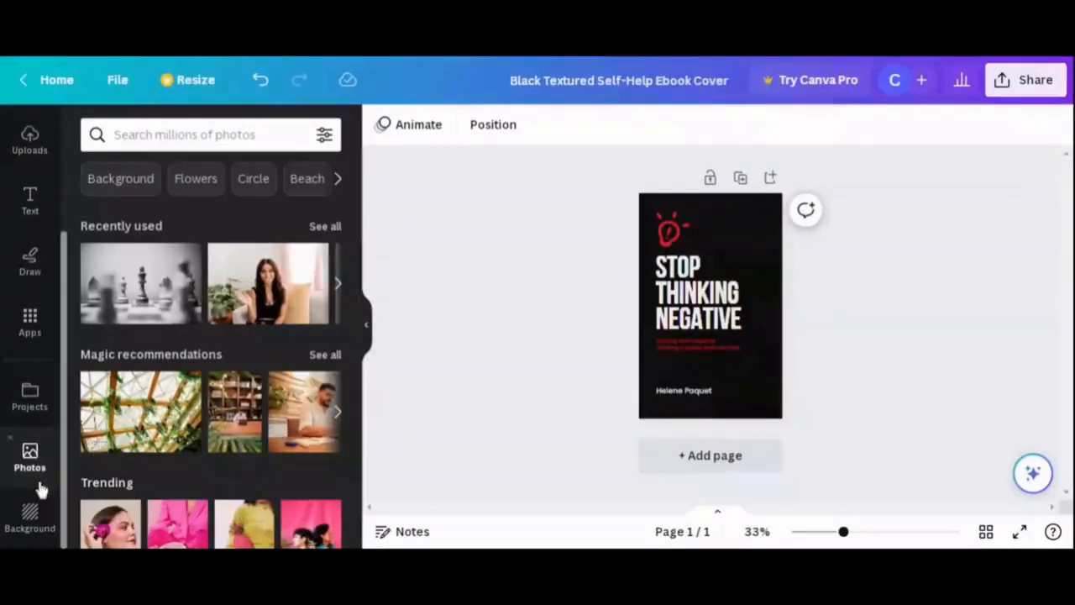
# Turn the cover background red, then try the money photo as the background.
pyautogui.click(29, 520)
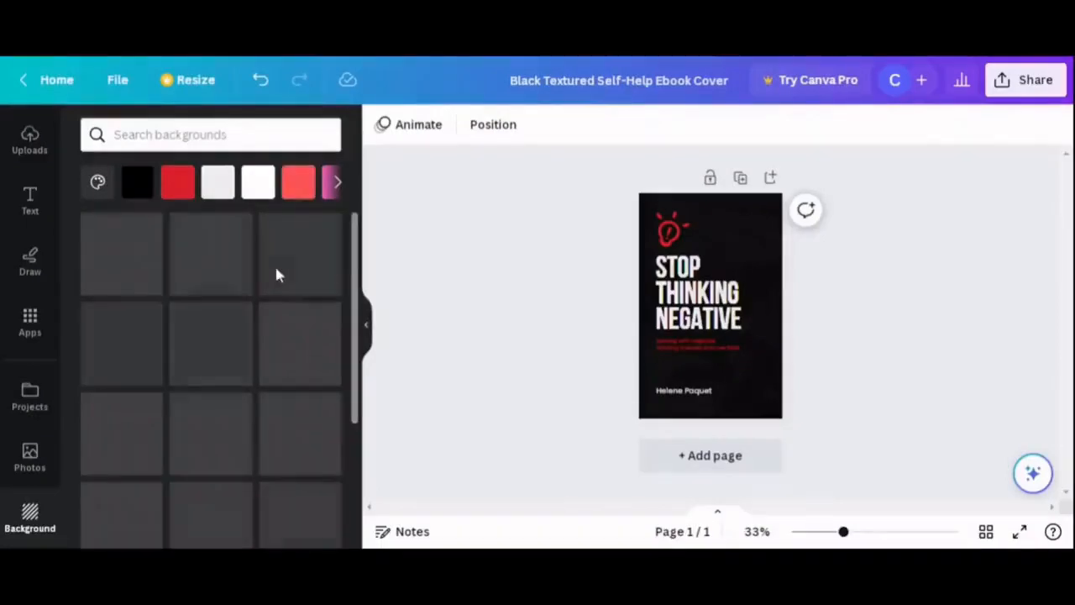
pyautogui.click(180, 190)
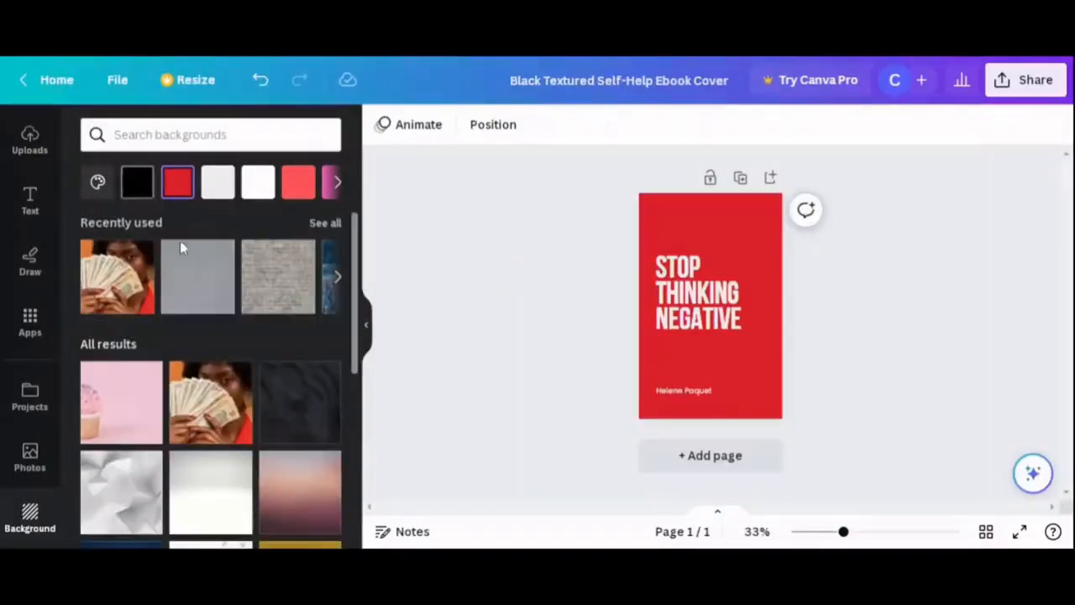
pyautogui.click(118, 279)
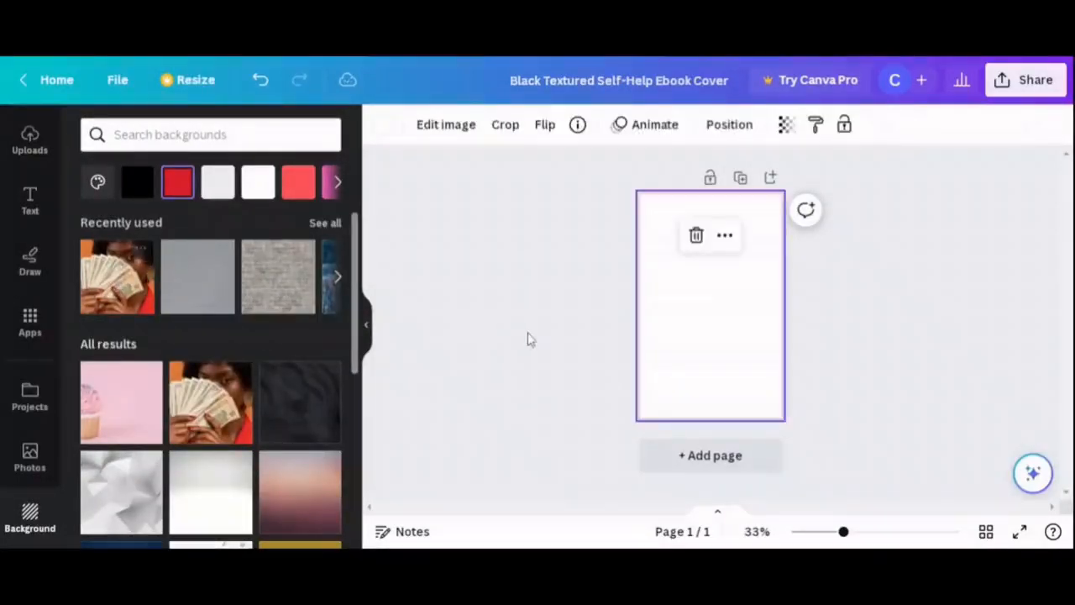
# Pick the black swatch so the cover background is black again.
pyautogui.click(132, 192)
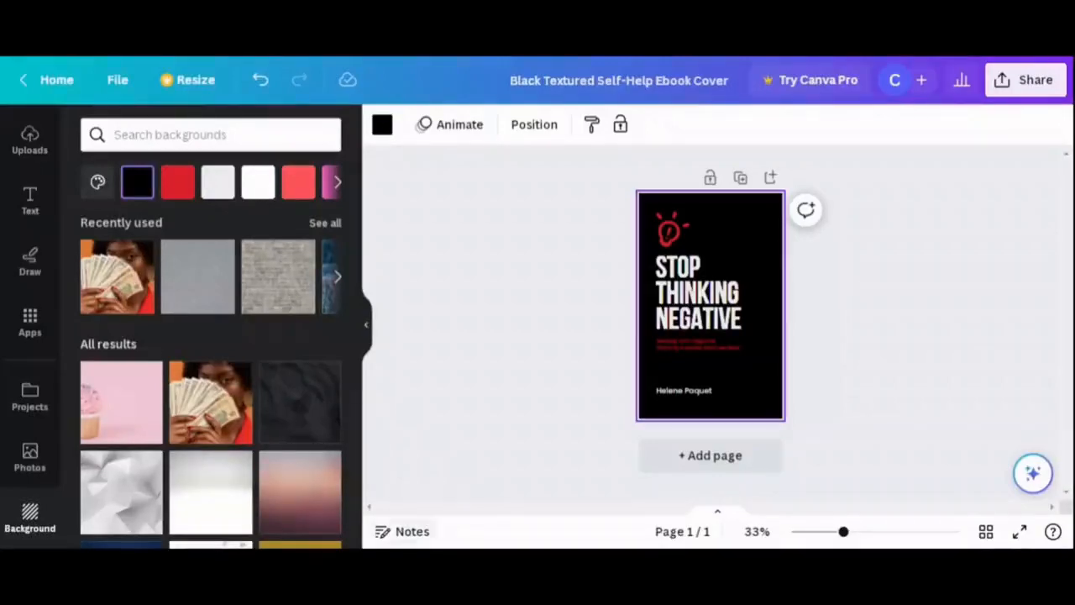
# Replace the title with the pasted 'CONQUER YOUR MIND, CONQUER YOUR WORLD' in Bebas Neue.
pyautogui.click(741, 324)
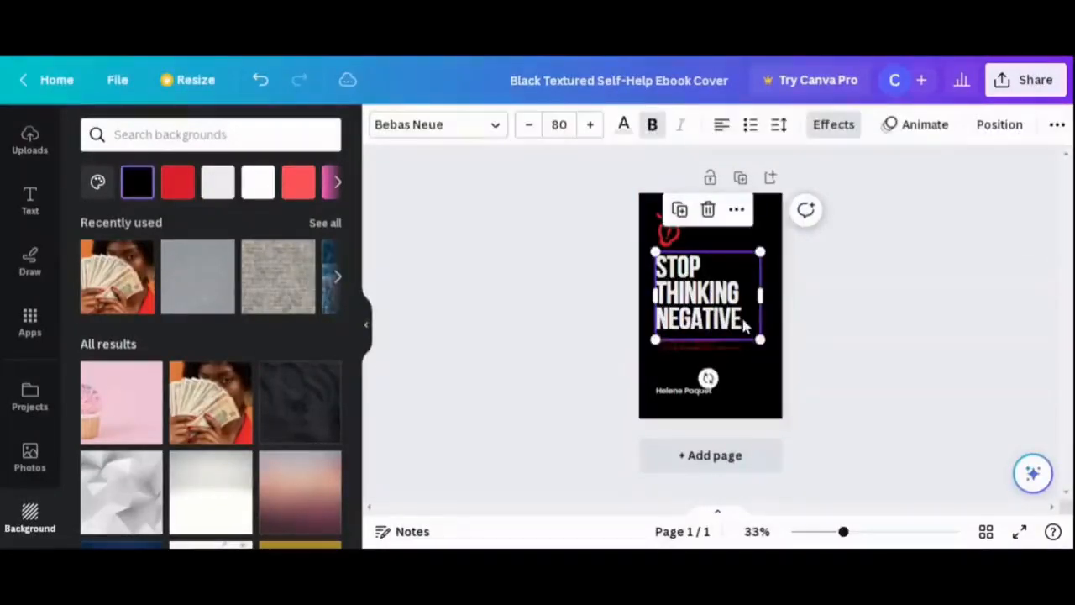
pyautogui.doubleClick(742, 326)
pyautogui.press('BackSpace')
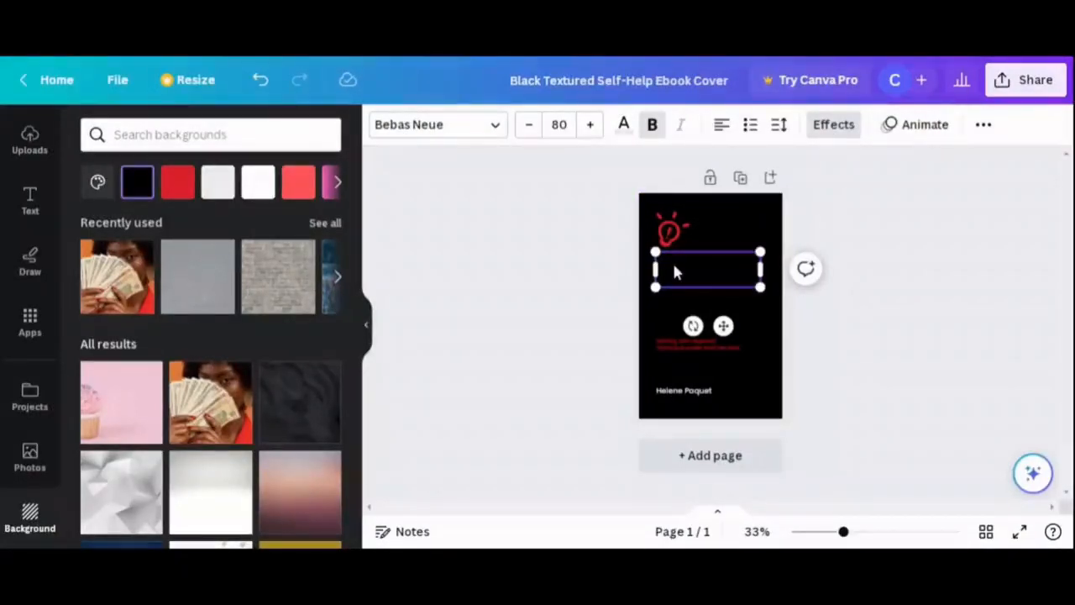
pyautogui.write('CONQUER YOUR MIND, CONQUER YOUR WORLD')
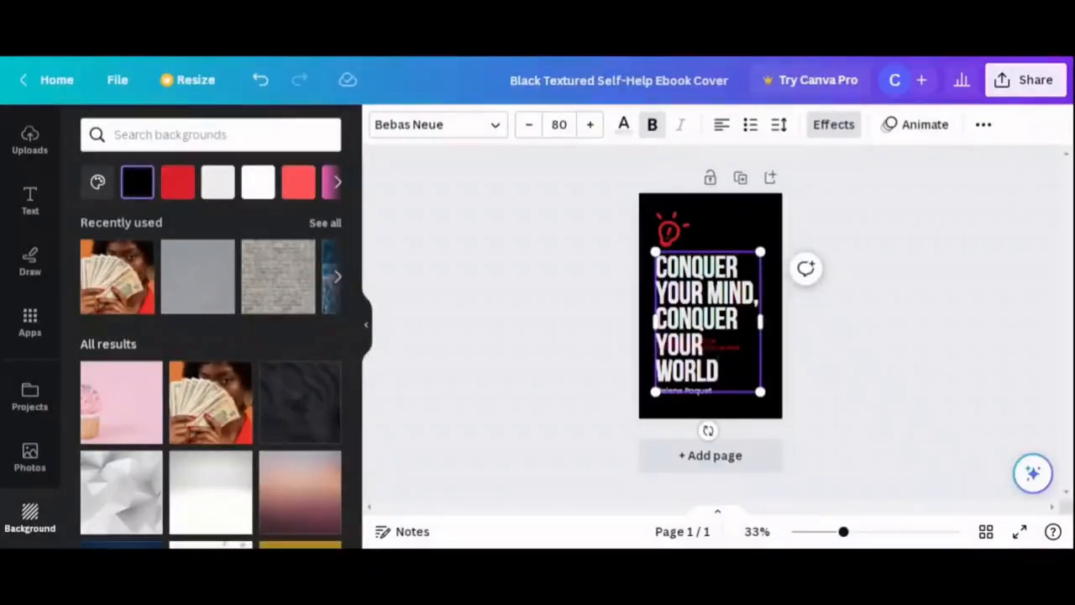
pyautogui.click(496, 127)
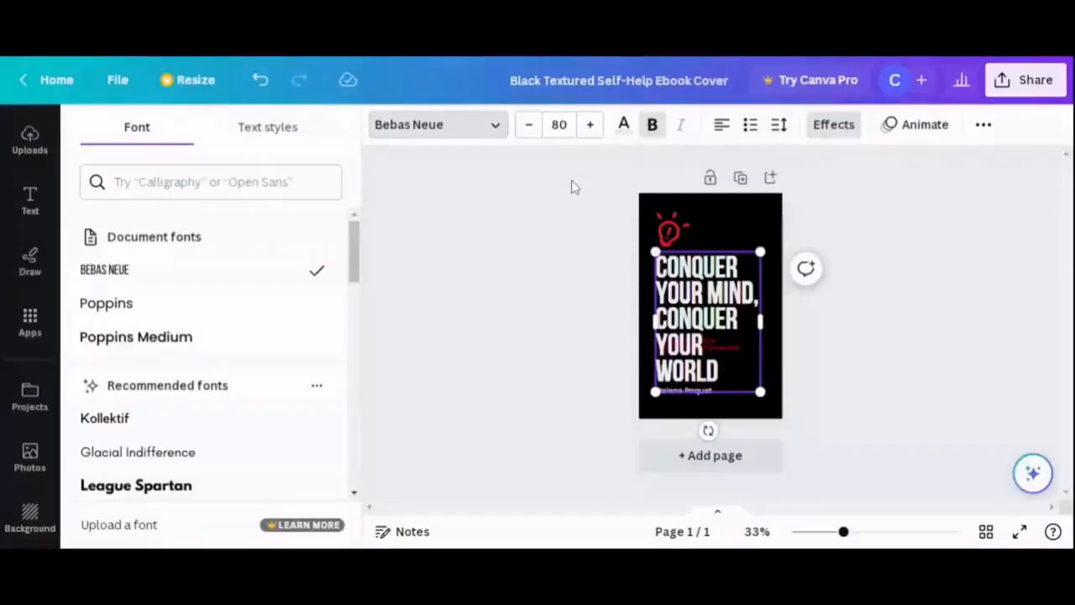
# Set the title to size 70 and widen its box so it wraps onto three lines.
pyautogui.click(591, 124)
pyautogui.click(590, 124)
pyautogui.click(590, 124)
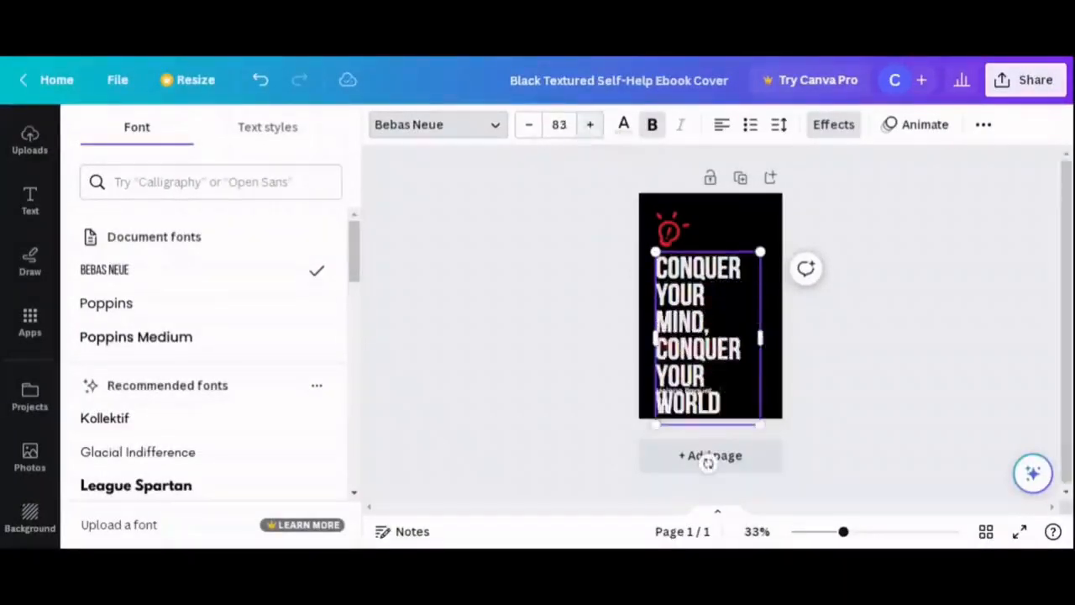
pyautogui.click(529, 134)
pyautogui.click(529, 135)
pyautogui.click(529, 135)
pyautogui.click(529, 134)
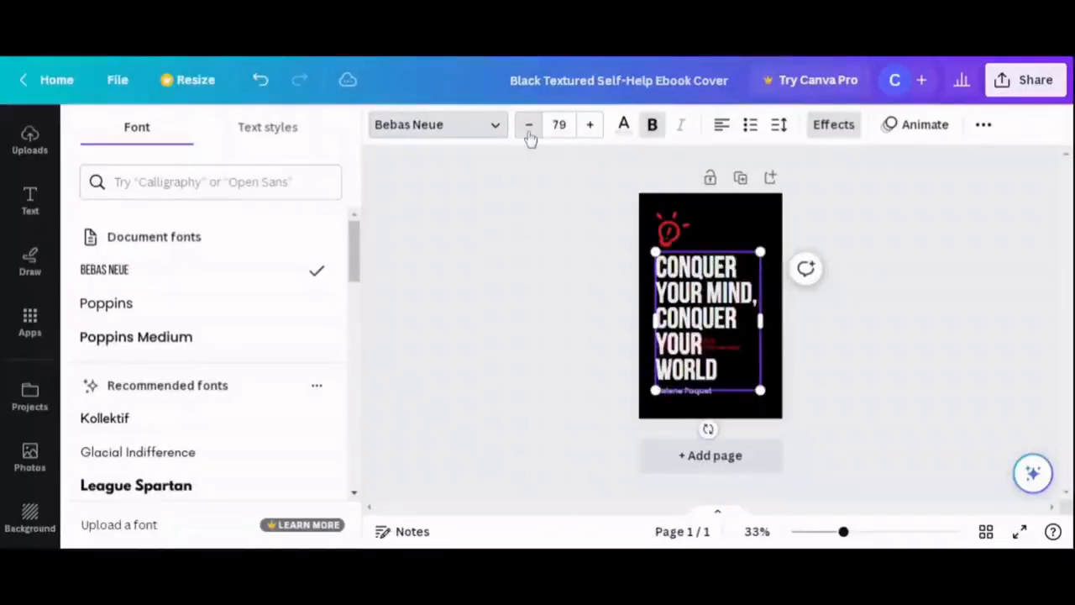
pyautogui.click(529, 135)
pyautogui.click(529, 134)
pyautogui.click(530, 134)
pyautogui.click(529, 135)
pyautogui.click(529, 135)
pyautogui.click(529, 135)
pyautogui.click(529, 135)
pyautogui.click(530, 134)
pyautogui.click(529, 135)
pyautogui.click(529, 134)
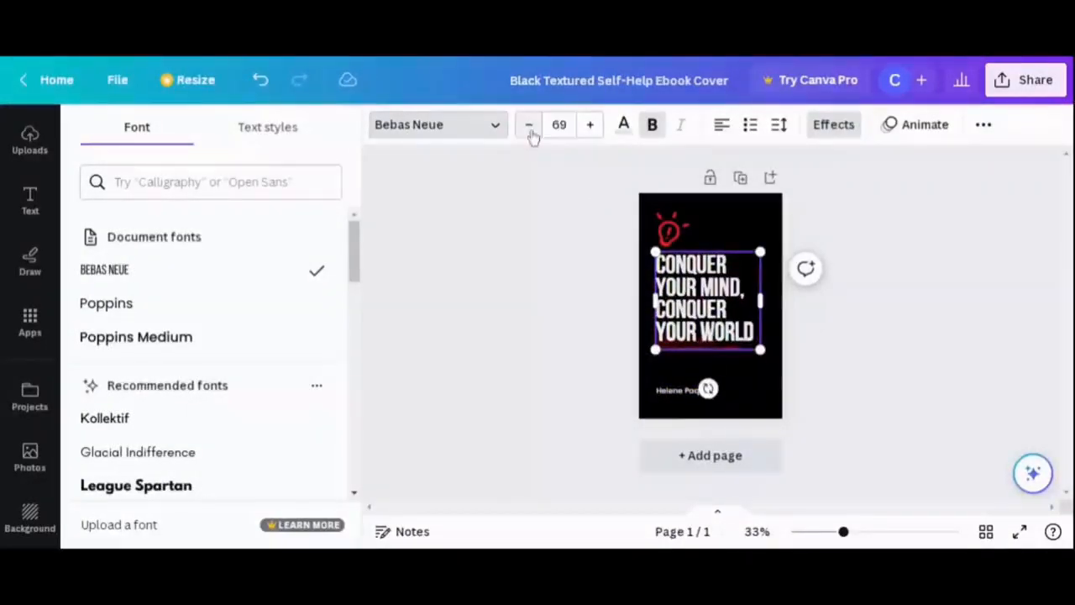
pyautogui.click(590, 126)
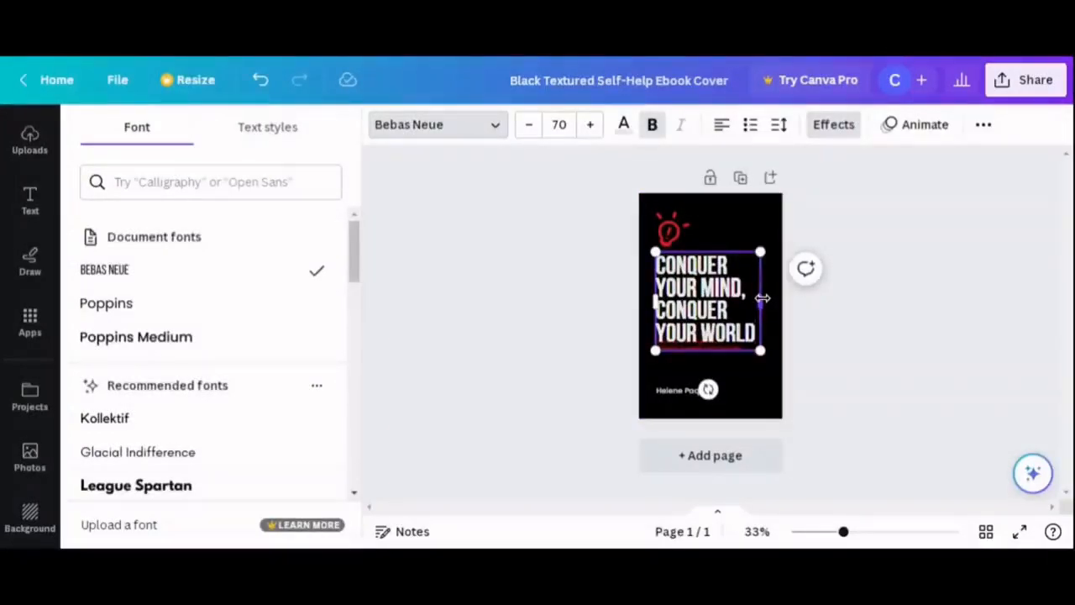
pyautogui.moveTo(762, 297); pyautogui.dragTo(775, 301)
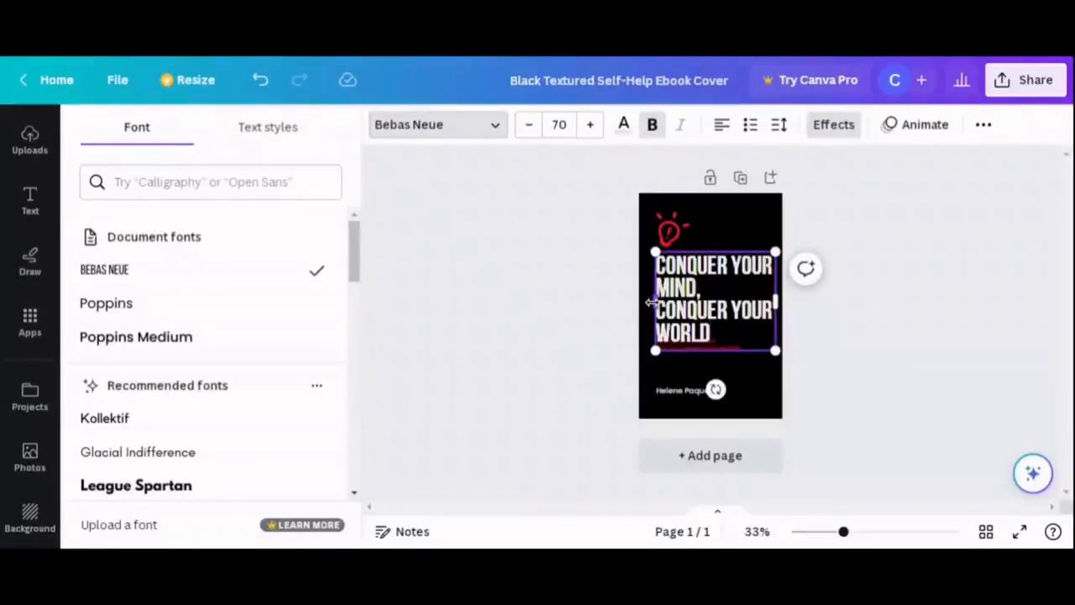
pyautogui.moveTo(652, 305); pyautogui.dragTo(642, 300)
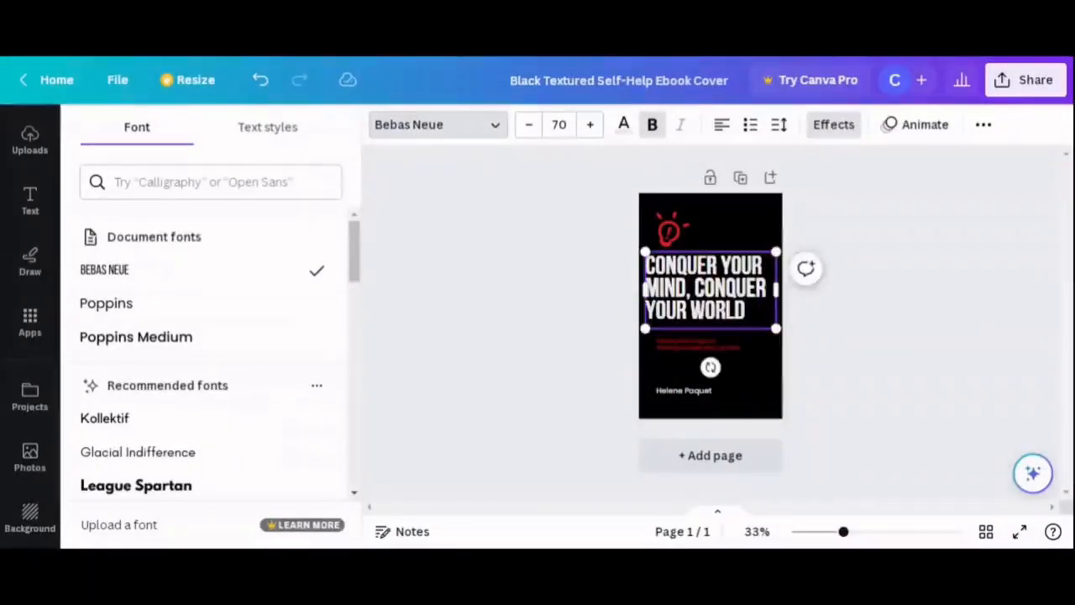
# Delete the small red subtitle under the title, then bring up the Text options.
pyautogui.click(746, 344)
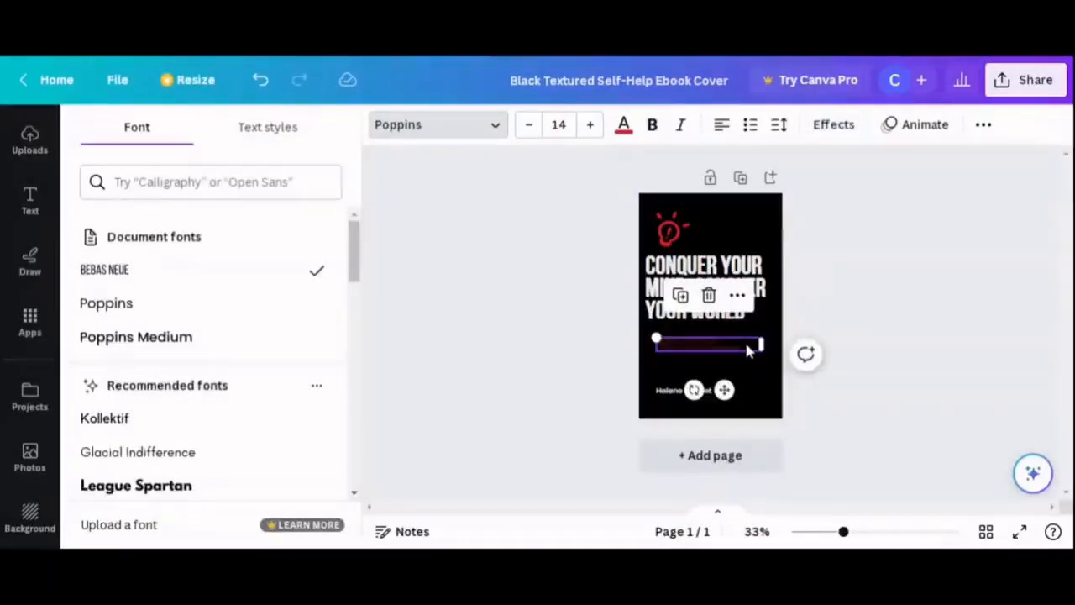
pyautogui.press('Delete')
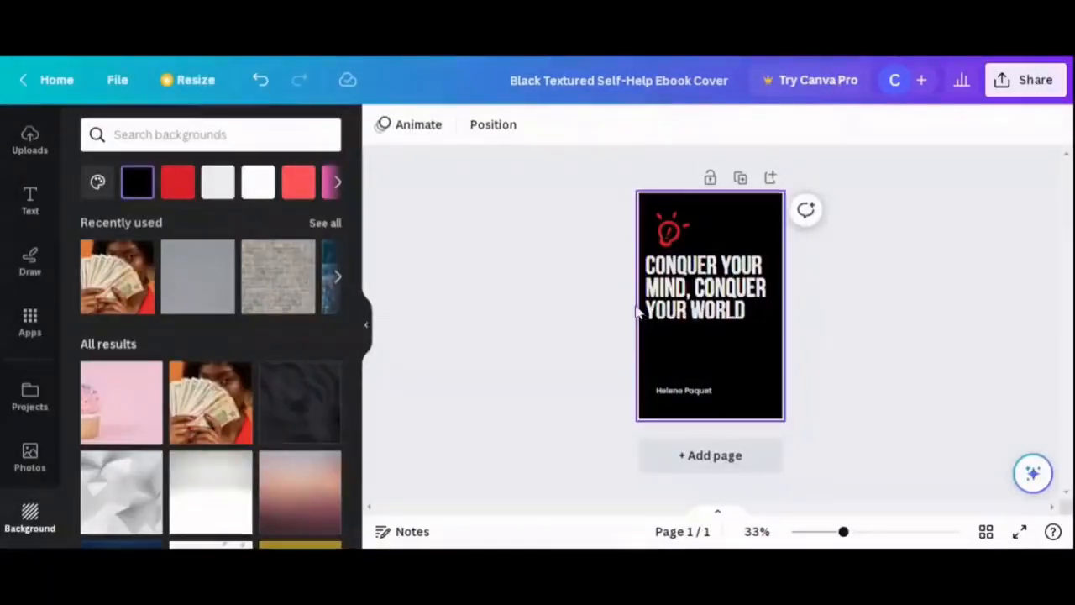
pyautogui.click(262, 81)
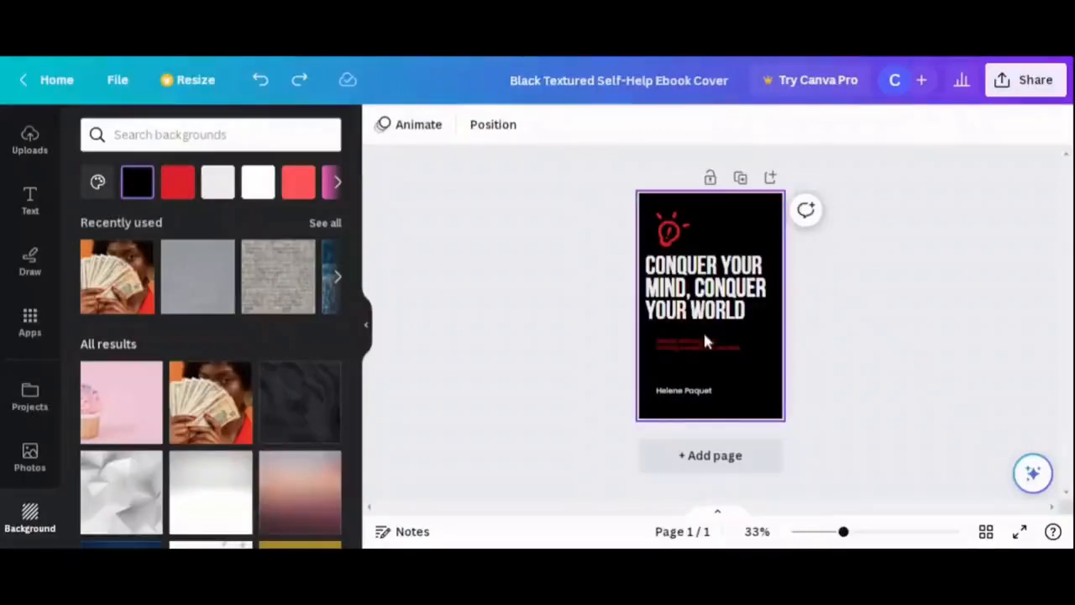
pyautogui.click(715, 353)
pyautogui.press('Delete')
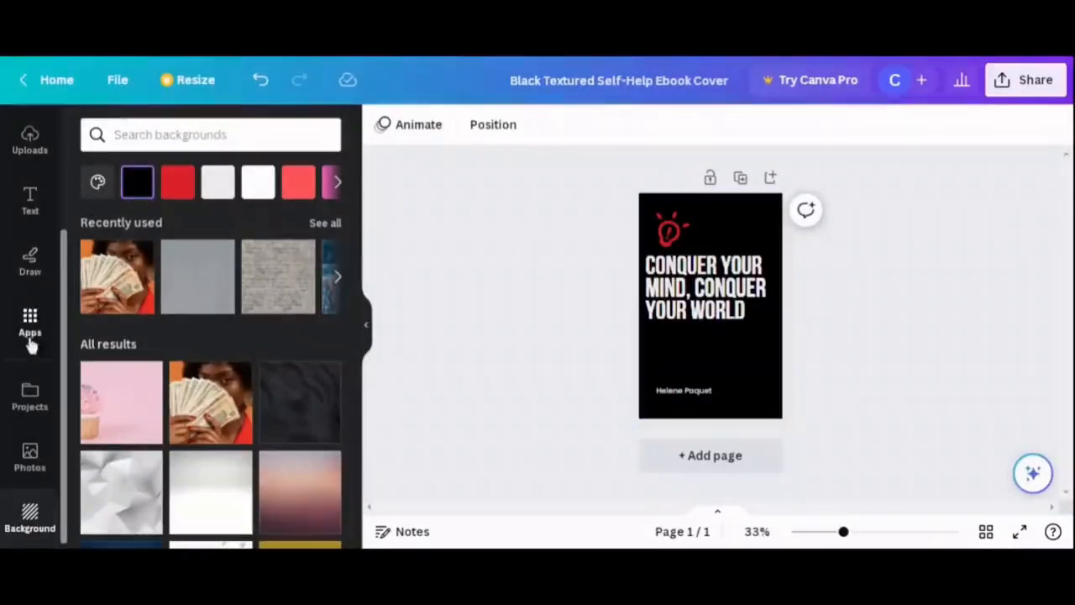
pyautogui.click(30, 205)
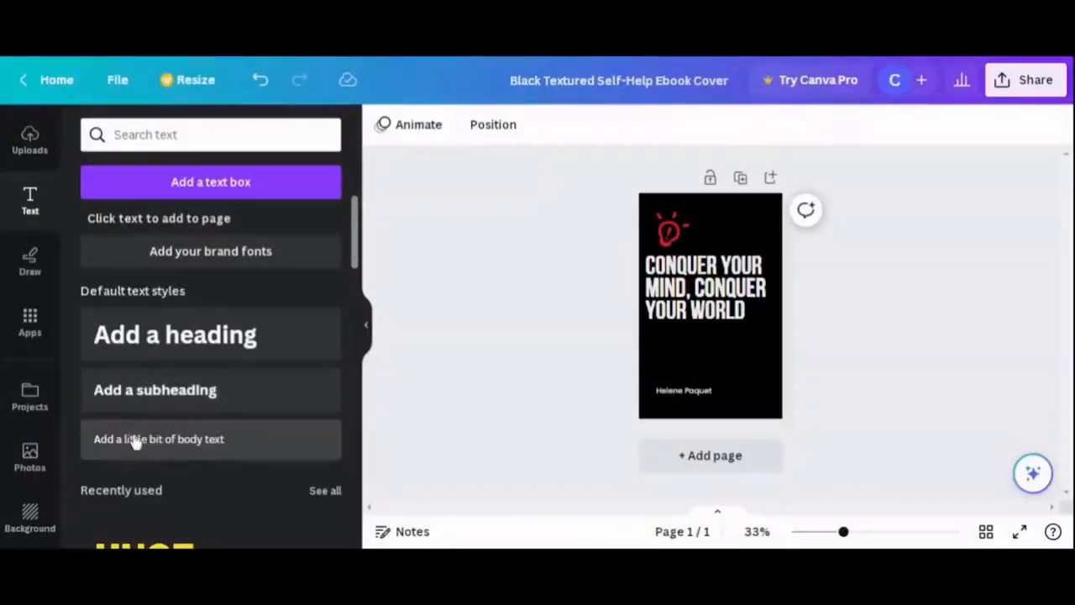
# Add an 'Add a subheading' text box and place it just below the title.
pyautogui.click(168, 390)
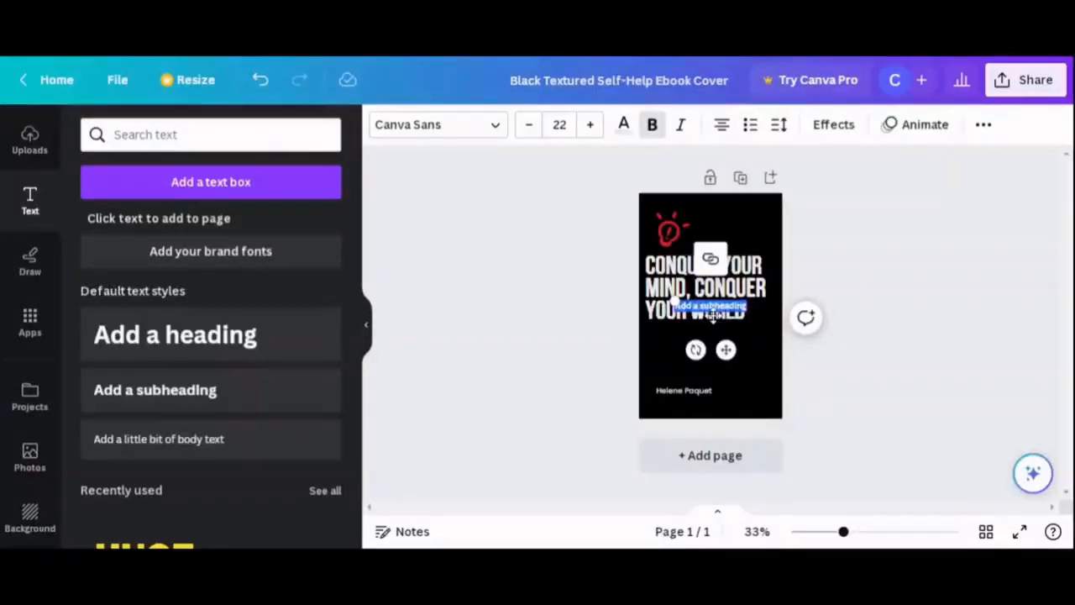
pyautogui.moveTo(716, 322); pyautogui.dragTo(709, 349)
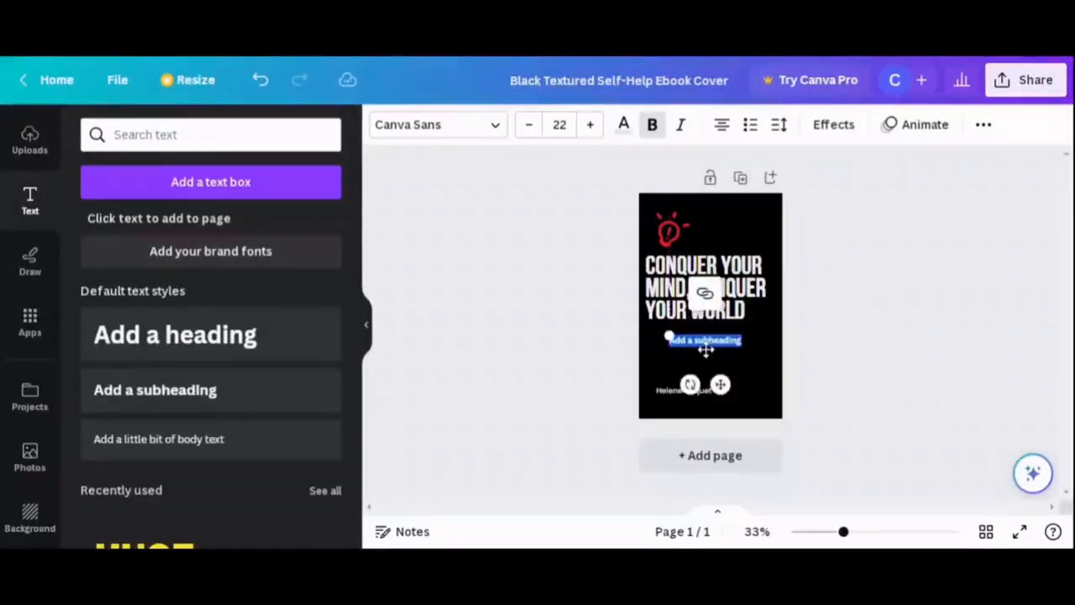
pyautogui.moveTo(676, 301); pyautogui.dragTo(682, 300)
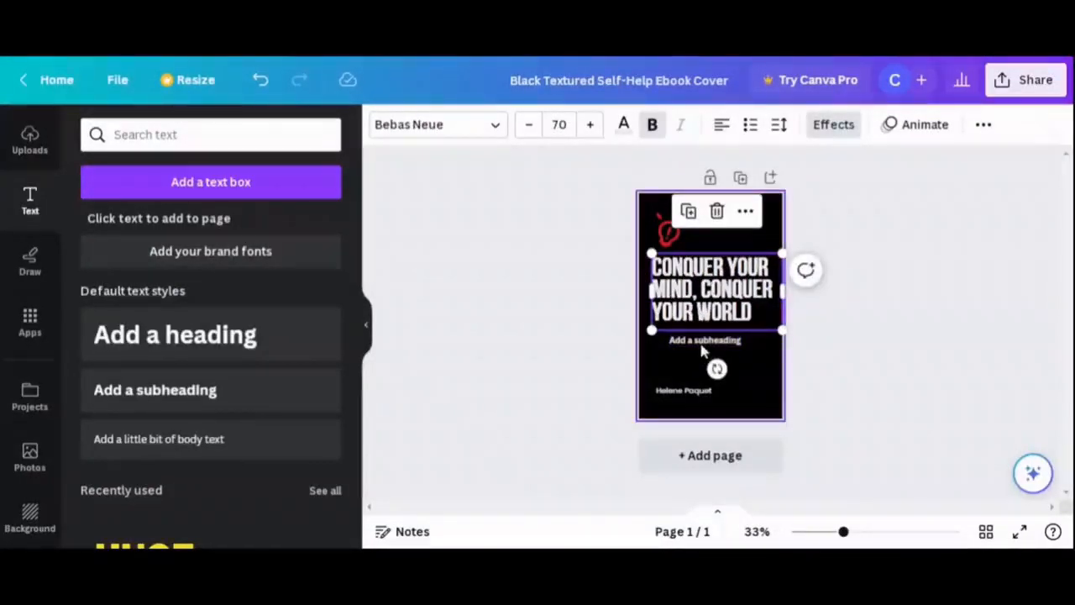
pyautogui.doubleClick(704, 341)
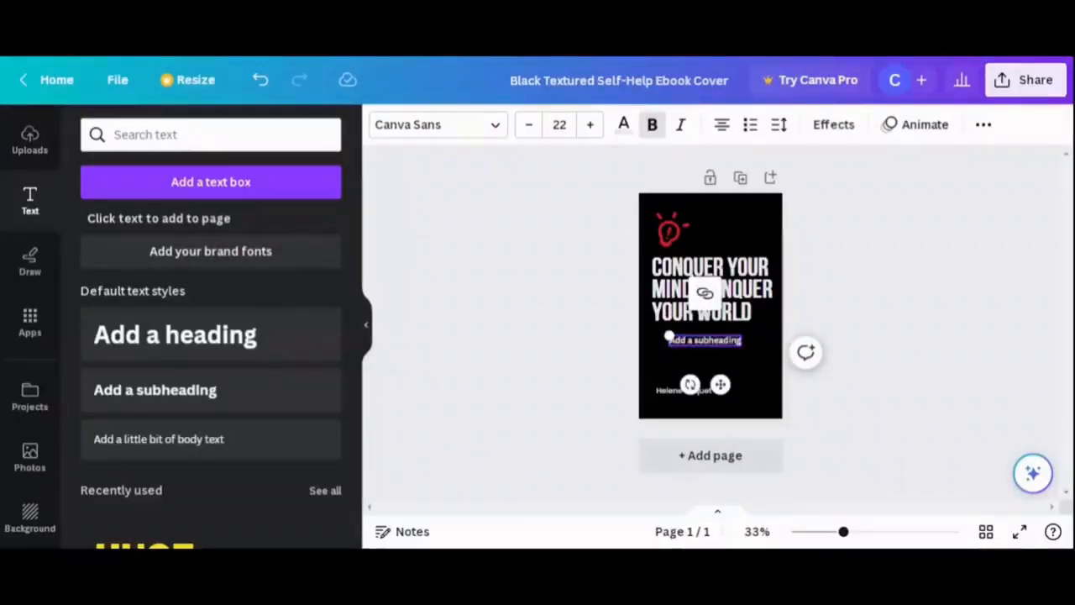
# Widen the subheading box and replace its placeholder with 'The Ultimate Warrior Mindset Guide'.
pyautogui.press('BackSpace')
pyautogui.press('BackSpace')
pyautogui.press('BackSpace')
pyautogui.press('BackSpace')
pyautogui.press('BackSpace')
pyautogui.press('BackSpace')
pyautogui.press('BackSpace')
pyautogui.press('BackSpace')
pyautogui.press('BackSpace')
pyautogui.press('BackSpace')
pyautogui.press('BackSpace')
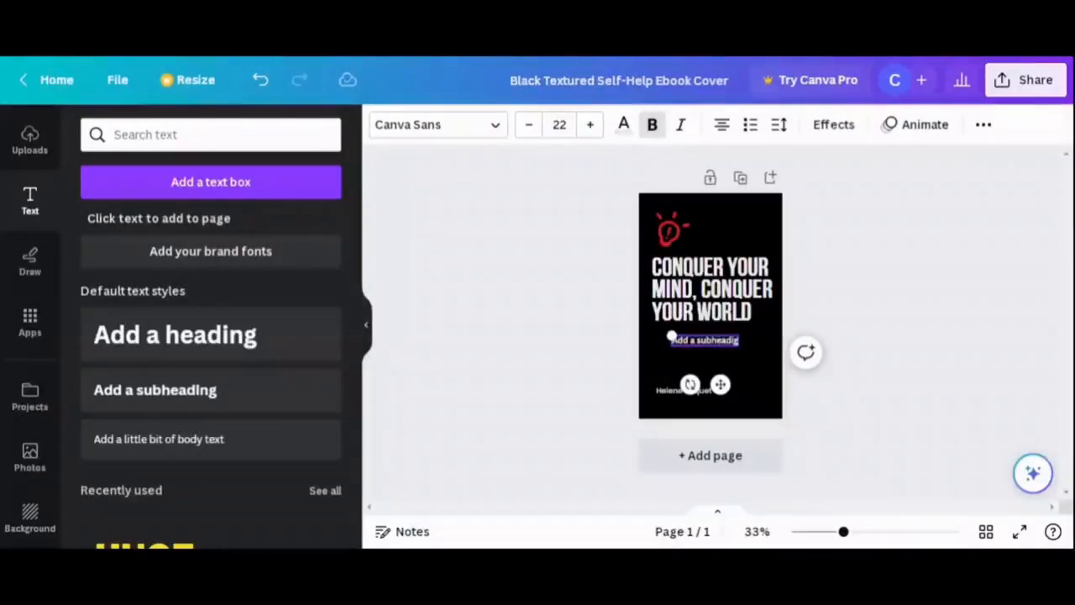
pyautogui.press('BackSpace')
pyautogui.press('BackSpace')
pyautogui.press('BackSpace')
pyautogui.press('BackSpace')
pyautogui.press('BackSpace')
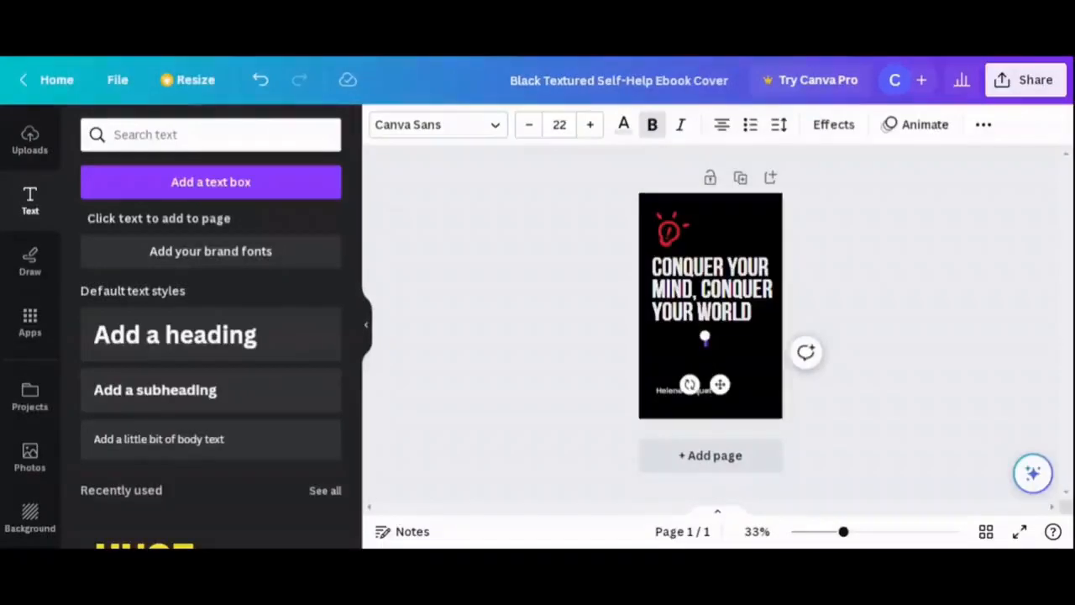
pyautogui.click(260, 84)
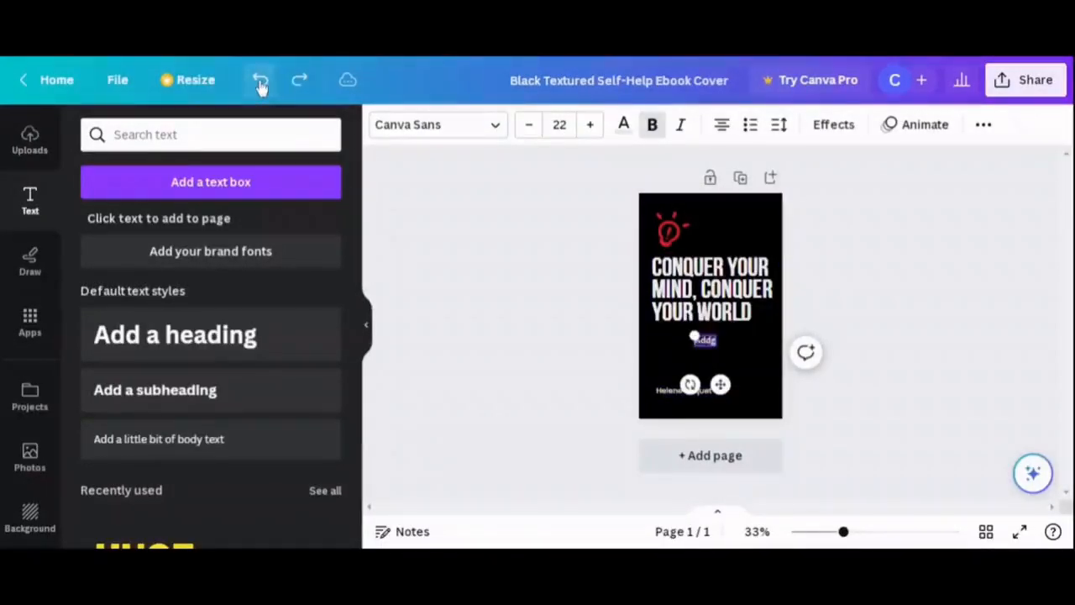
pyautogui.click(259, 84)
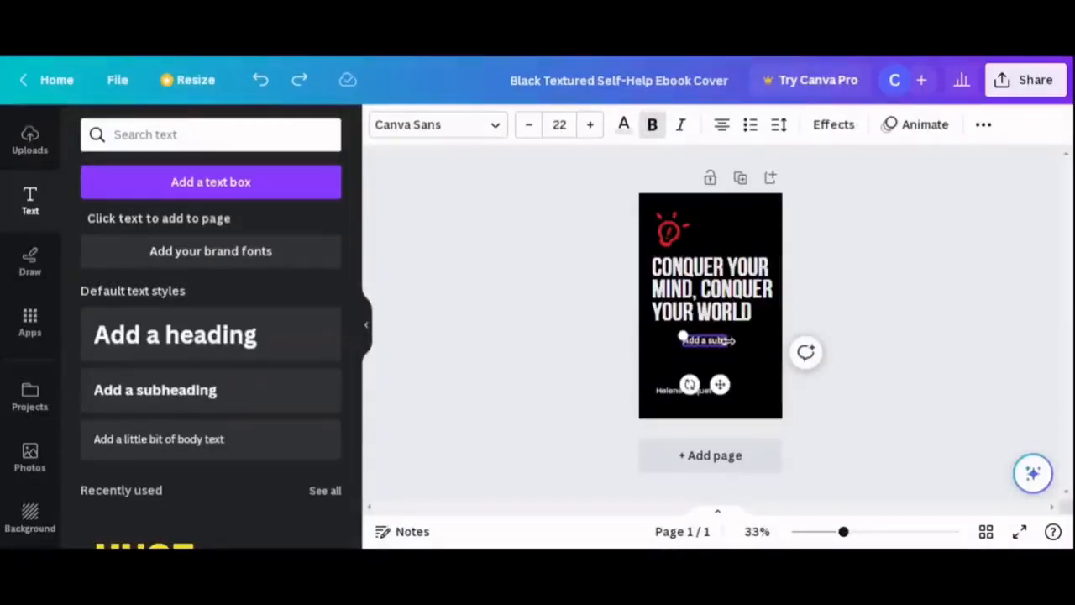
pyautogui.moveTo(735, 340); pyautogui.dragTo(756, 335)
pyautogui.moveTo(754, 337); pyautogui.dragTo(756, 340)
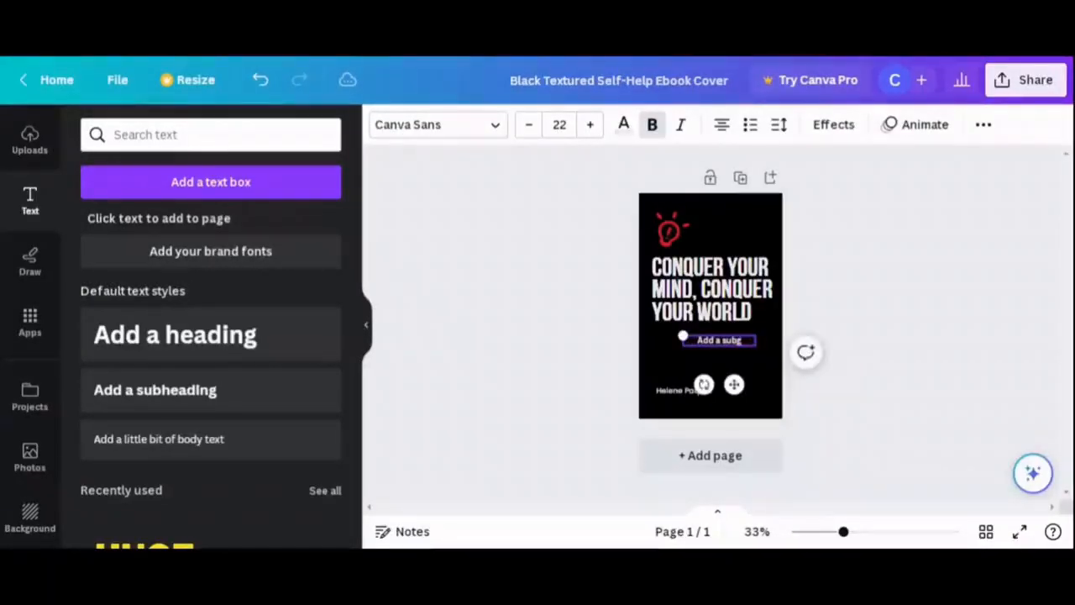
pyautogui.press('BackSpace')
pyautogui.press('BackSpace')
pyautogui.press('BackSpace')
pyautogui.press('BackSpace')
pyautogui.press('BackSpace')
pyautogui.press('BackSpace')
pyautogui.press('BackSpace')
pyautogui.press('BackSpace')
pyautogui.press('BackSpace')
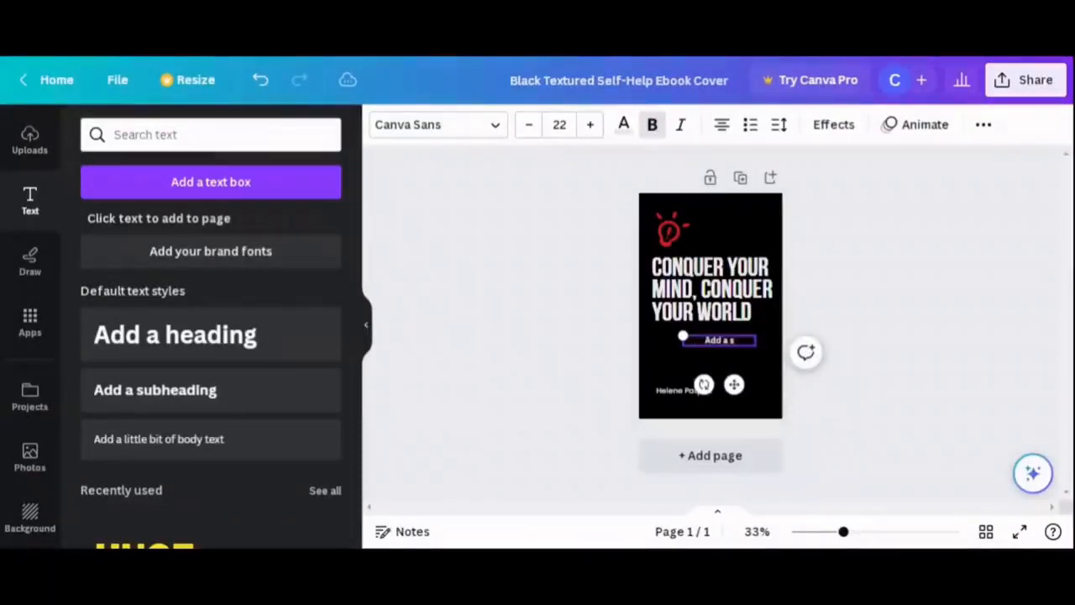
pyautogui.press('BackSpace')
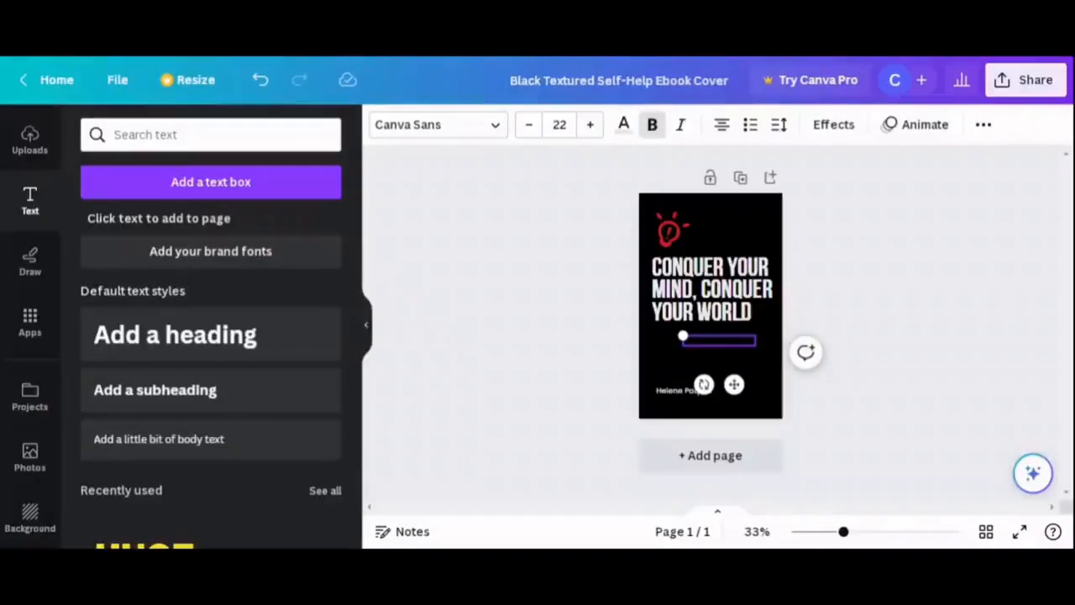
pyautogui.write('The Ultimate Warrior Mindset Guide')
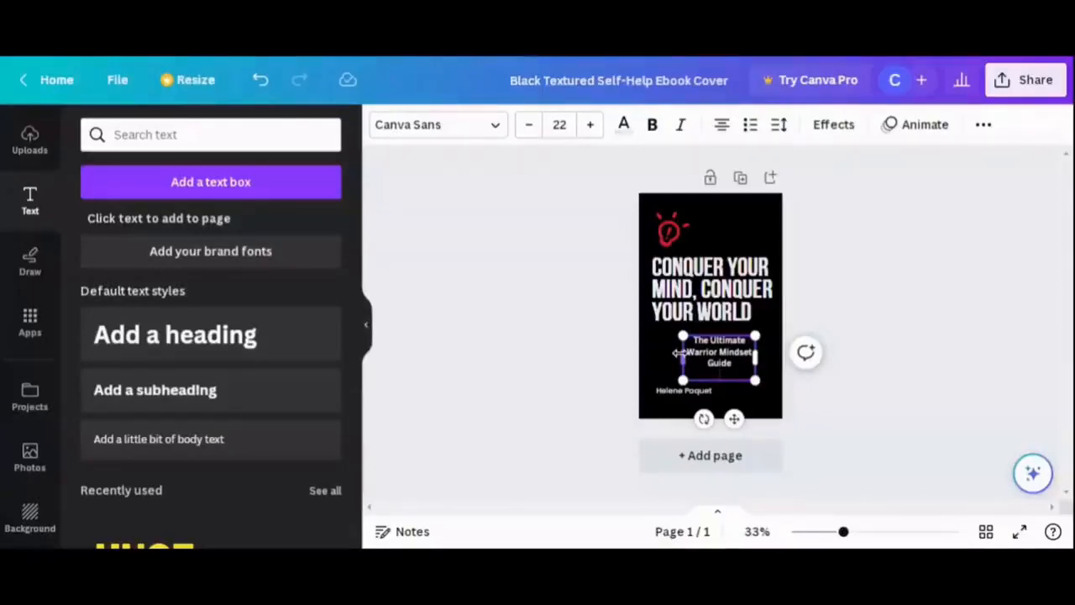
# Stretch the subtitle box left and right across the cover's width.
pyautogui.moveTo(669, 351); pyautogui.dragTo(644, 346)
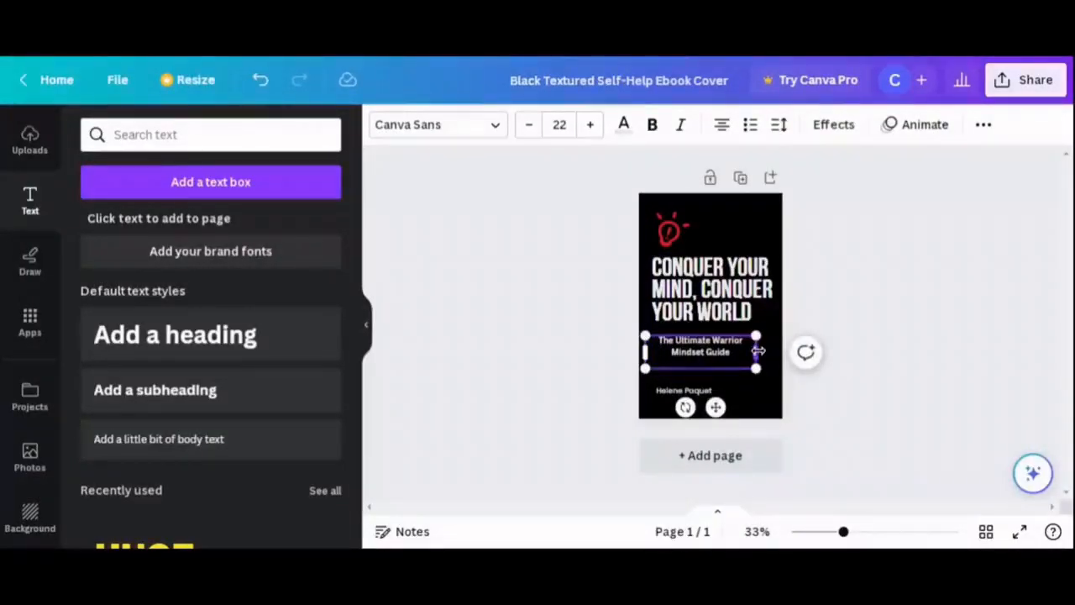
pyautogui.moveTo(767, 341)
pyautogui.mouseDown()
pyautogui.moveTo(794, 336)
pyautogui.moveTo(780, 338)
pyautogui.mouseUp()
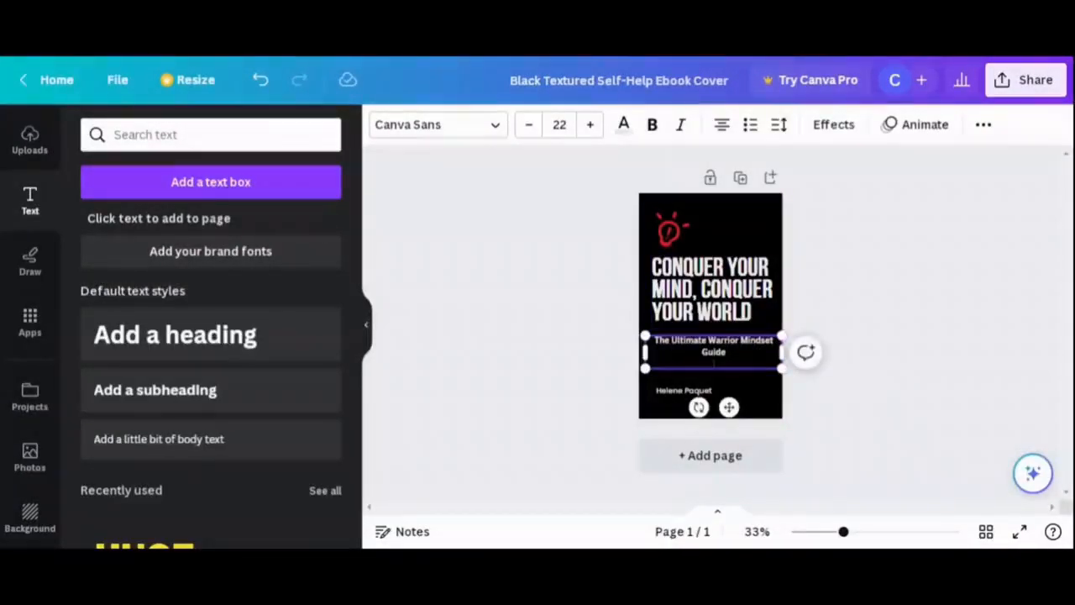
pyautogui.moveTo(644, 349); pyautogui.dragTo(633, 346)
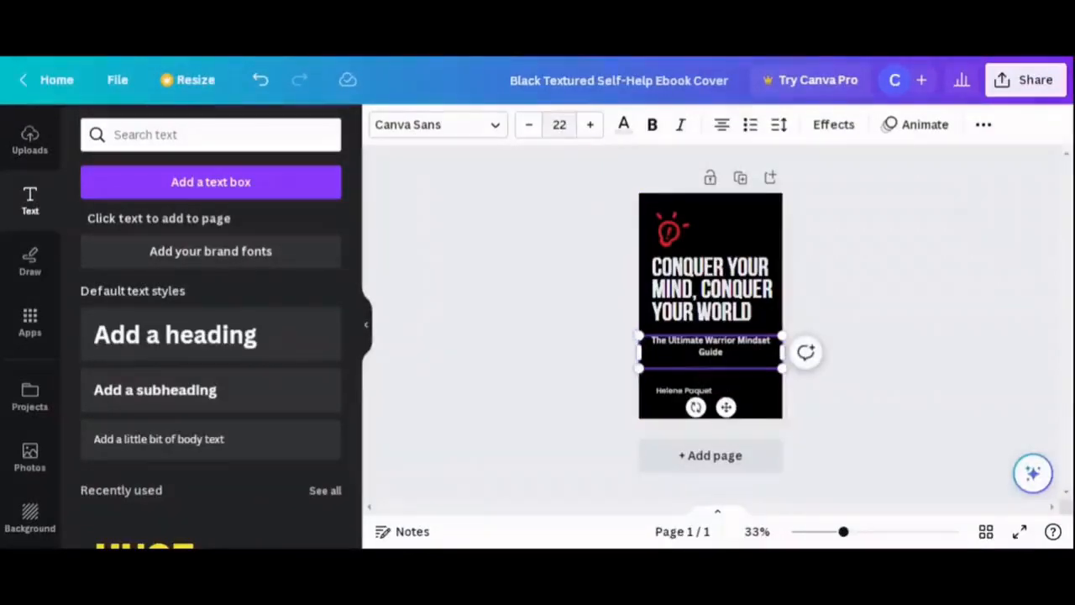
# Try smaller and then larger font sizes for the subtitle.
pyautogui.click(530, 132)
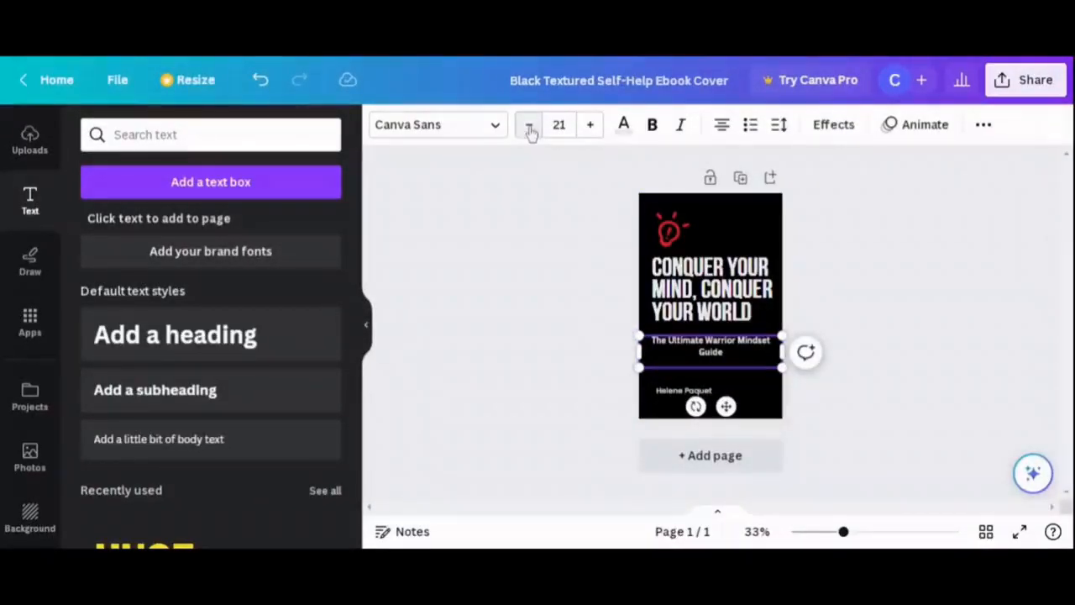
pyautogui.click(530, 132)
pyautogui.click(530, 132)
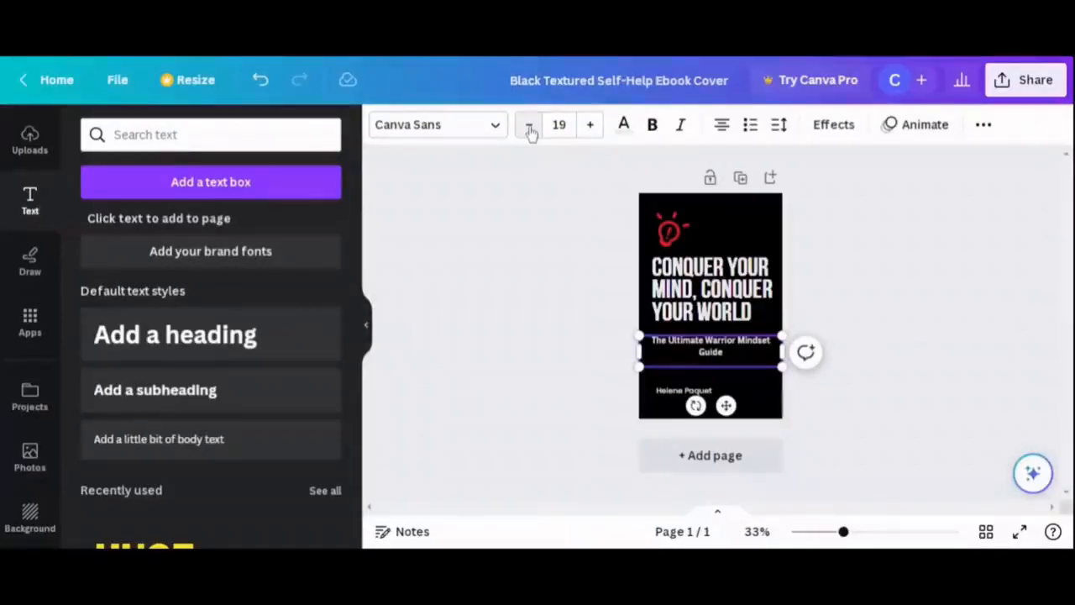
pyautogui.click(530, 132)
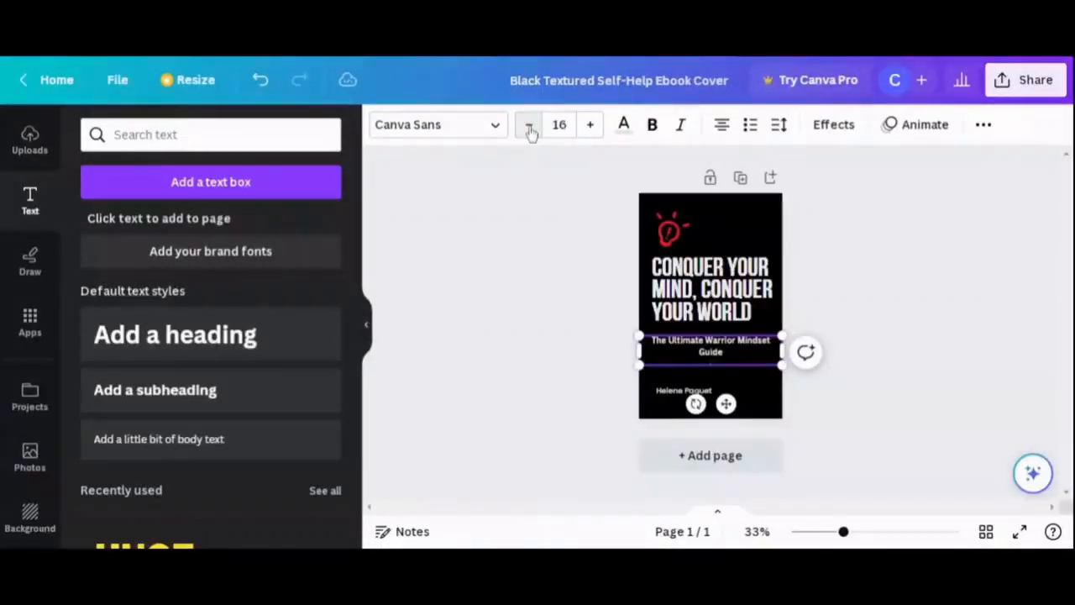
pyautogui.click(530, 132)
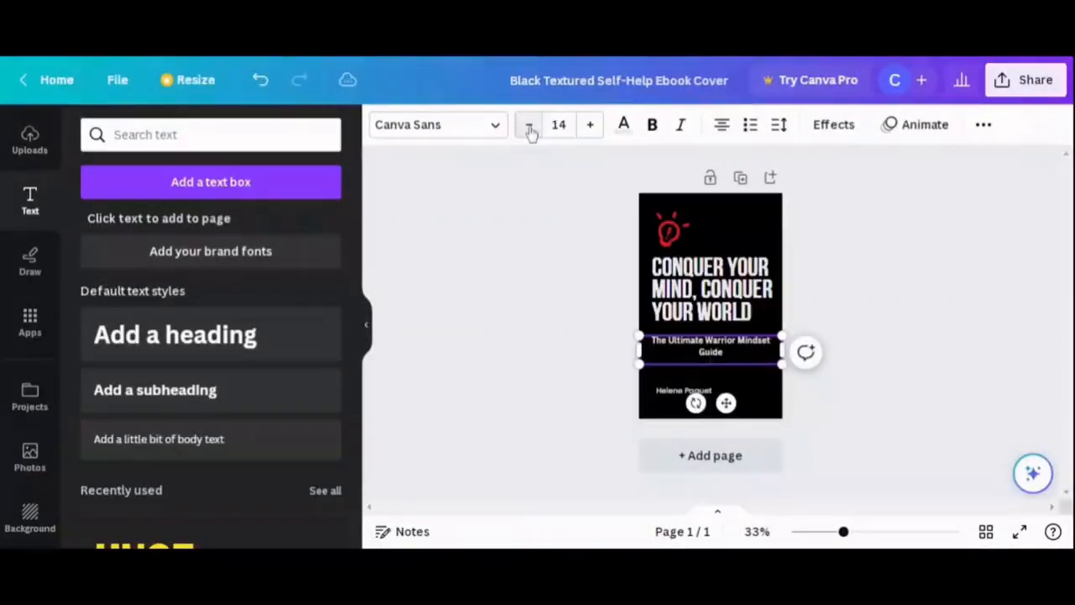
pyautogui.click(592, 126)
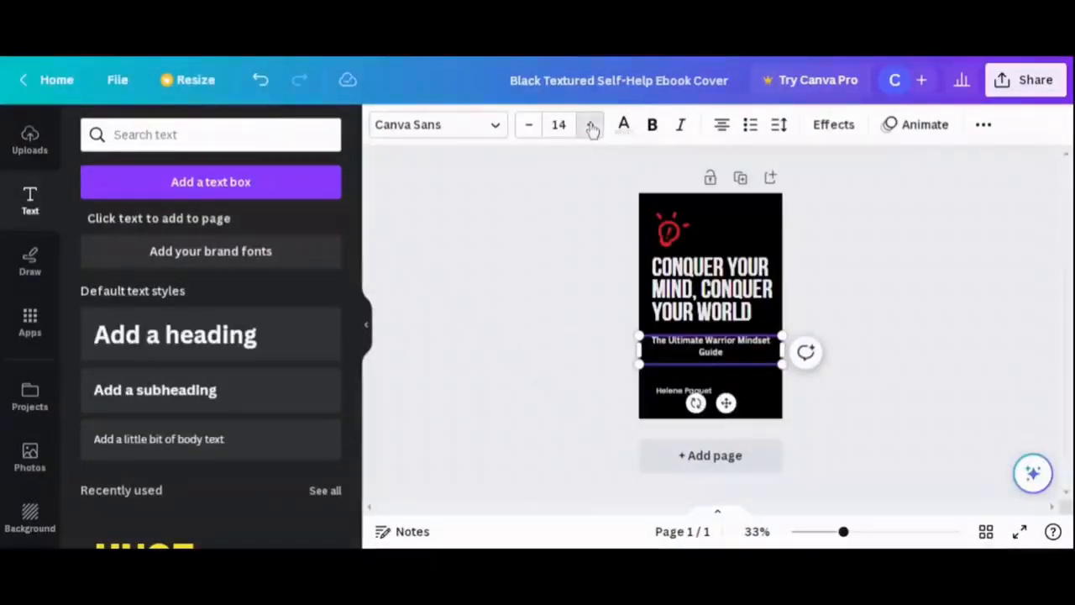
pyautogui.click(592, 126)
pyautogui.click(592, 126)
pyautogui.click(593, 126)
pyautogui.click(592, 126)
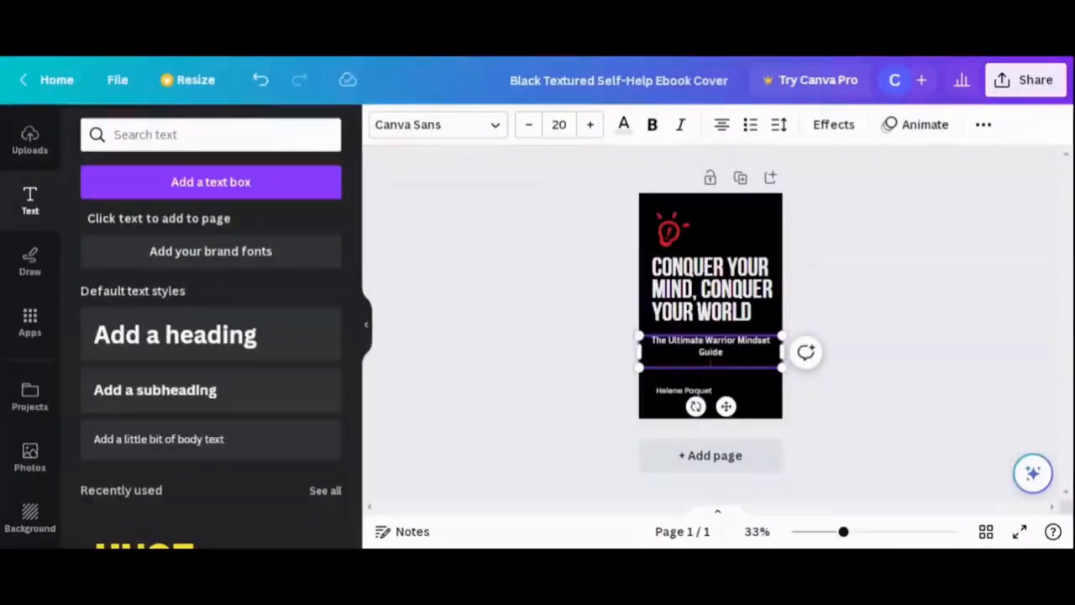
# Size the whole subtitle down so it fits on a single line.
pyautogui.moveTo(703, 340); pyautogui.dragTo(723, 352)
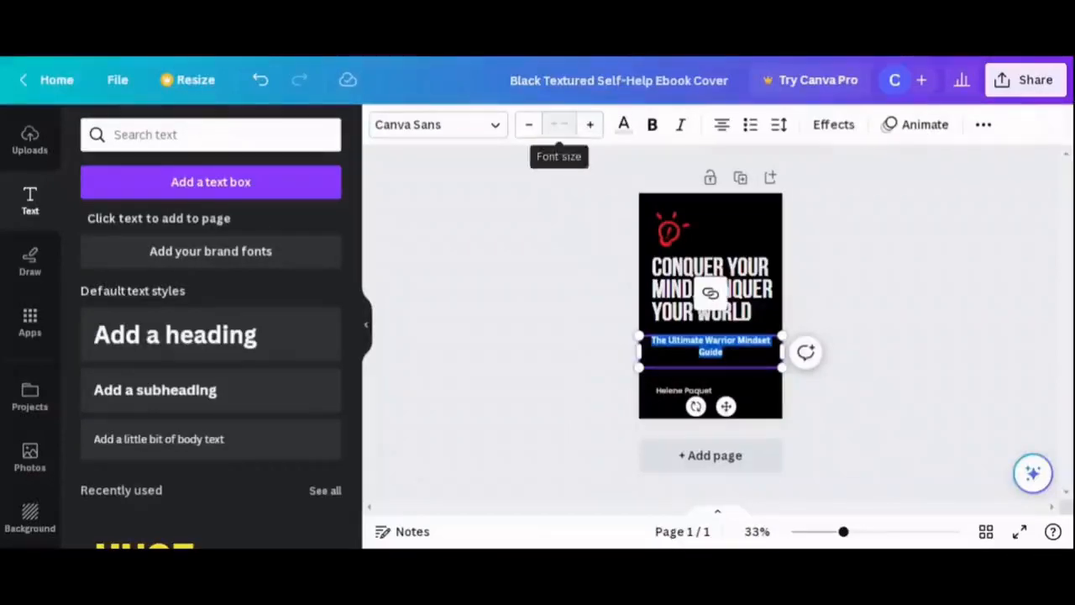
pyautogui.click(529, 126)
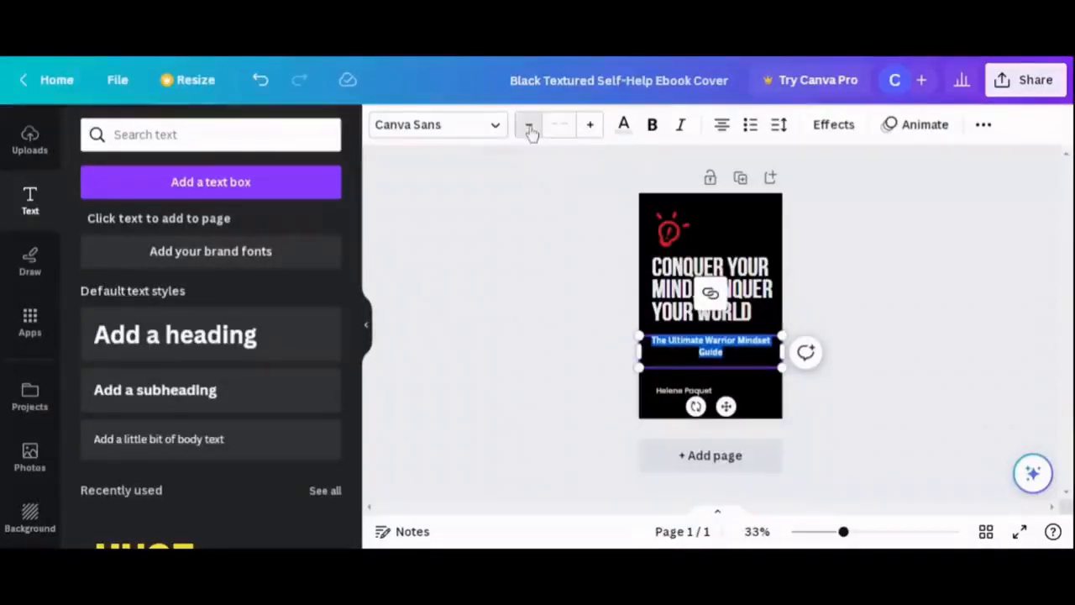
pyautogui.click(591, 126)
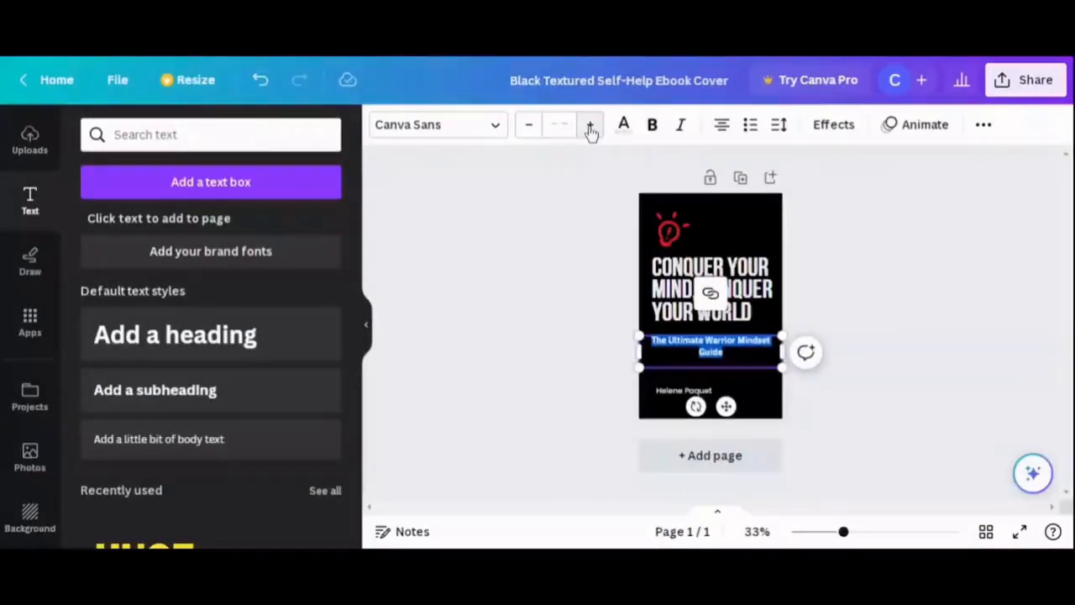
pyautogui.click(528, 132)
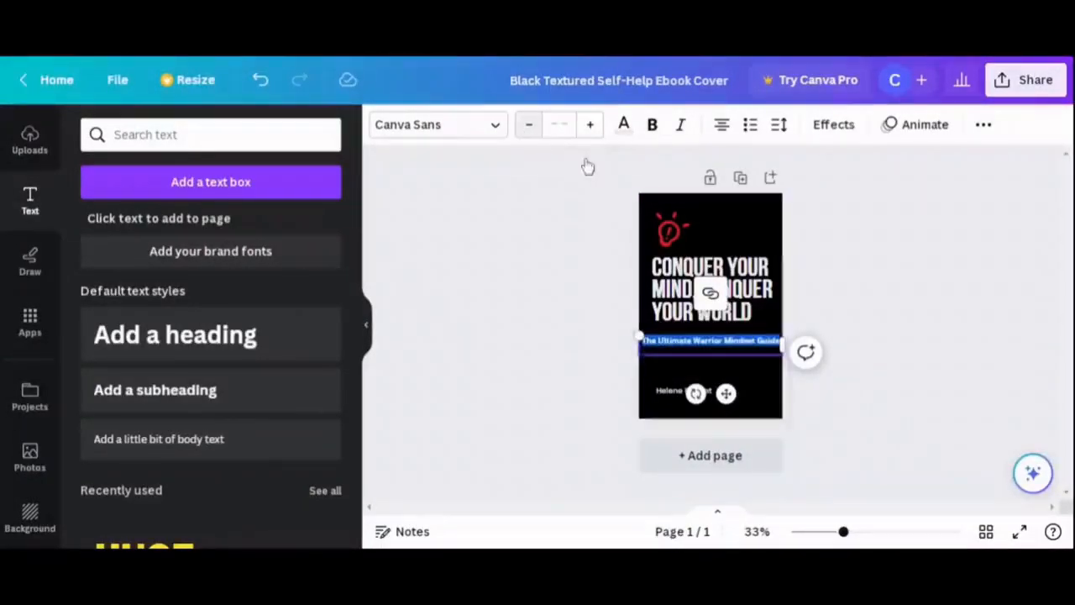
pyautogui.click(850, 318)
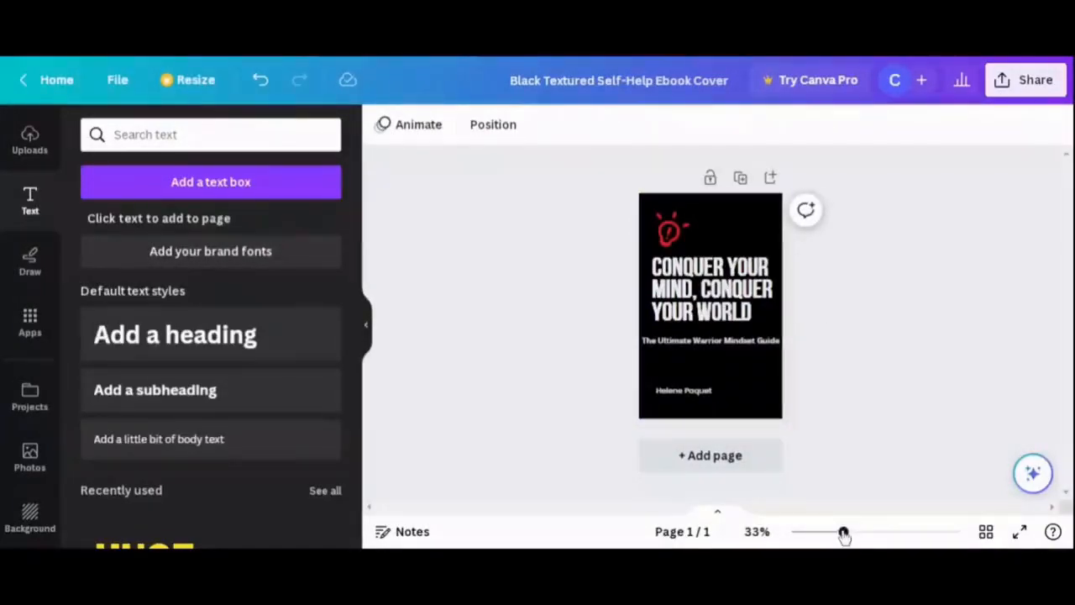
# Centre the CONQUER YOUR MIND heading on the pink guide and raise it to size 72.
pyautogui.moveTo(844, 533); pyautogui.dragTo(855, 534)
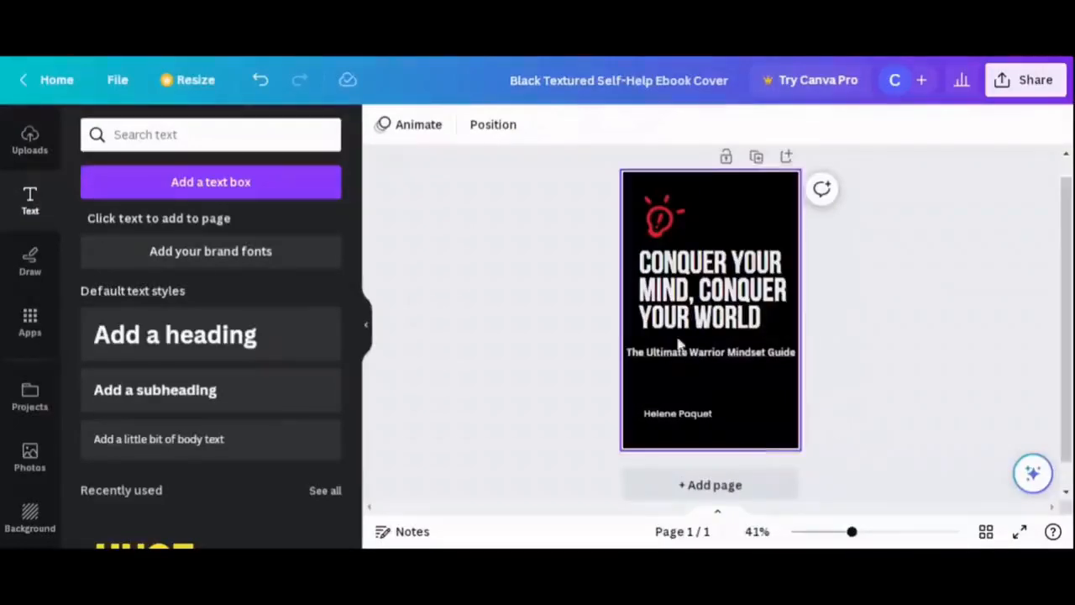
pyautogui.click(699, 286)
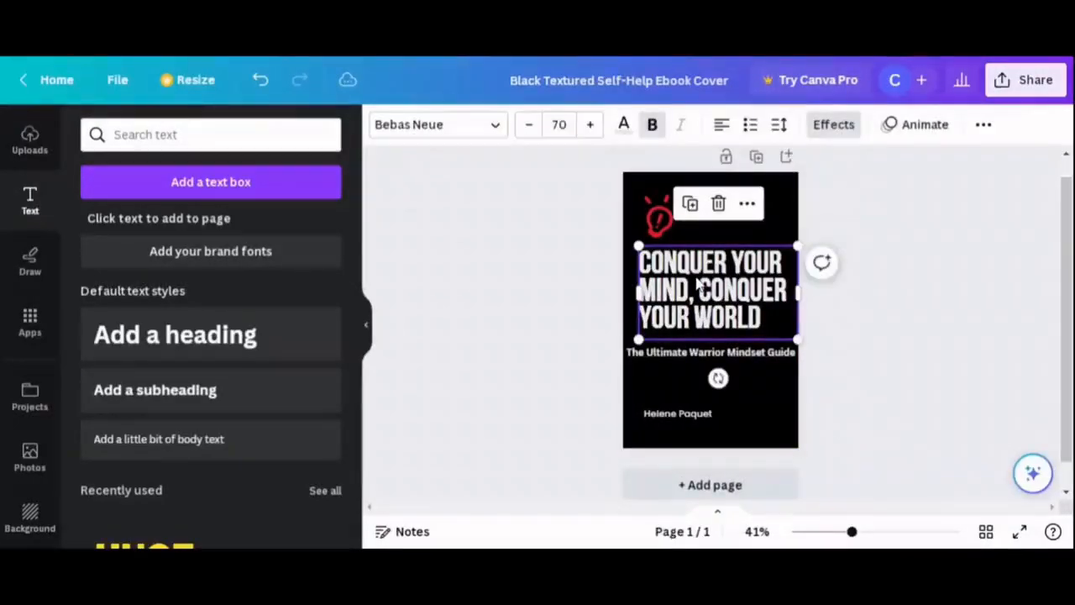
pyautogui.moveTo(698, 285)
pyautogui.mouseDown()
pyautogui.moveTo(690, 277)
pyautogui.moveTo(700, 275)
pyautogui.mouseUp()
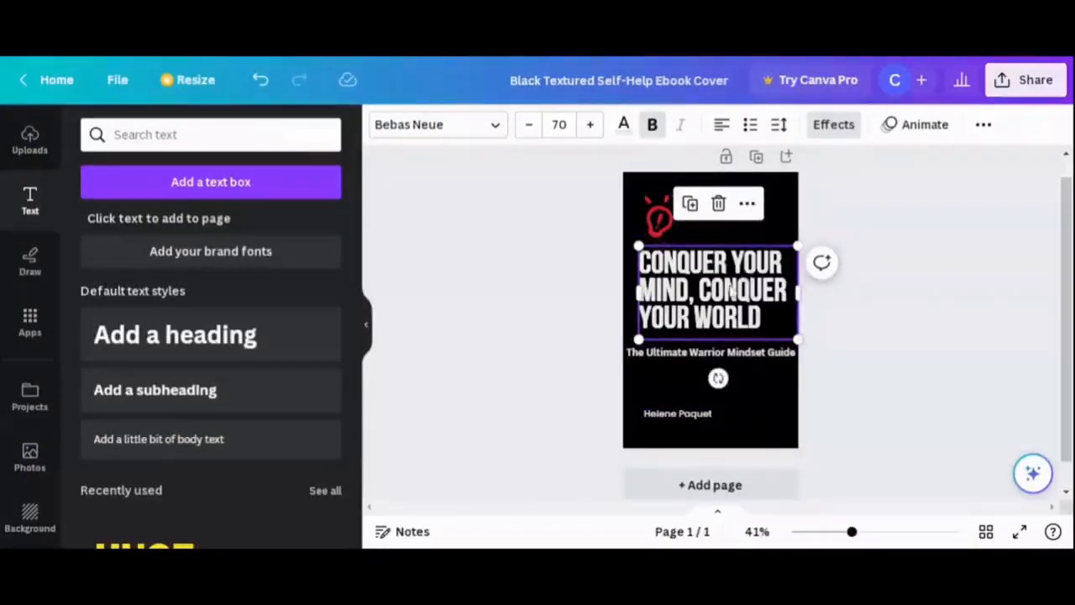
pyautogui.click(589, 127)
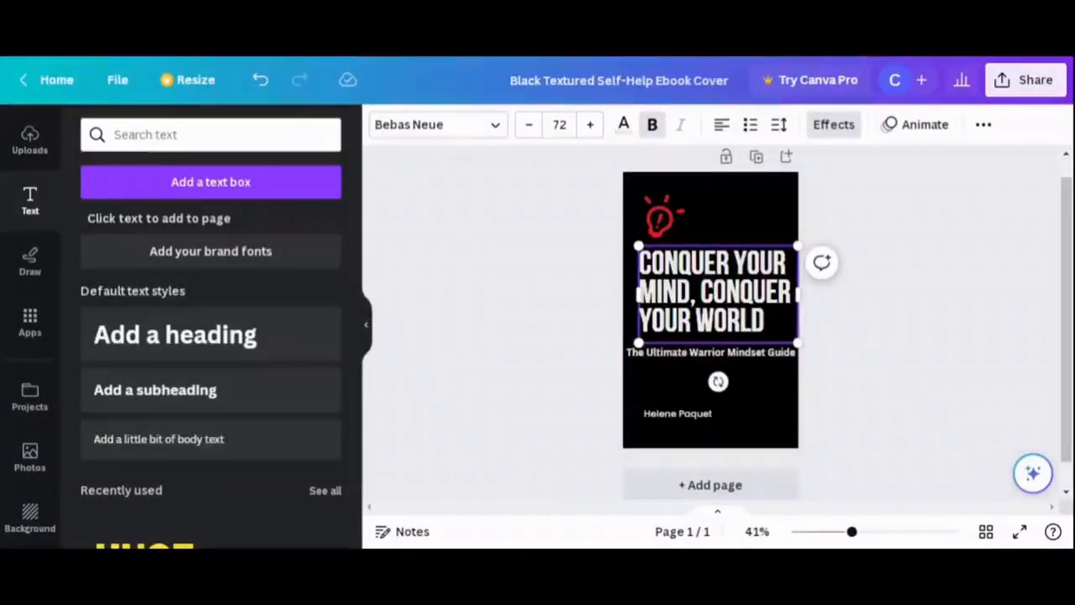
pyautogui.click(929, 237)
pyautogui.click(728, 290)
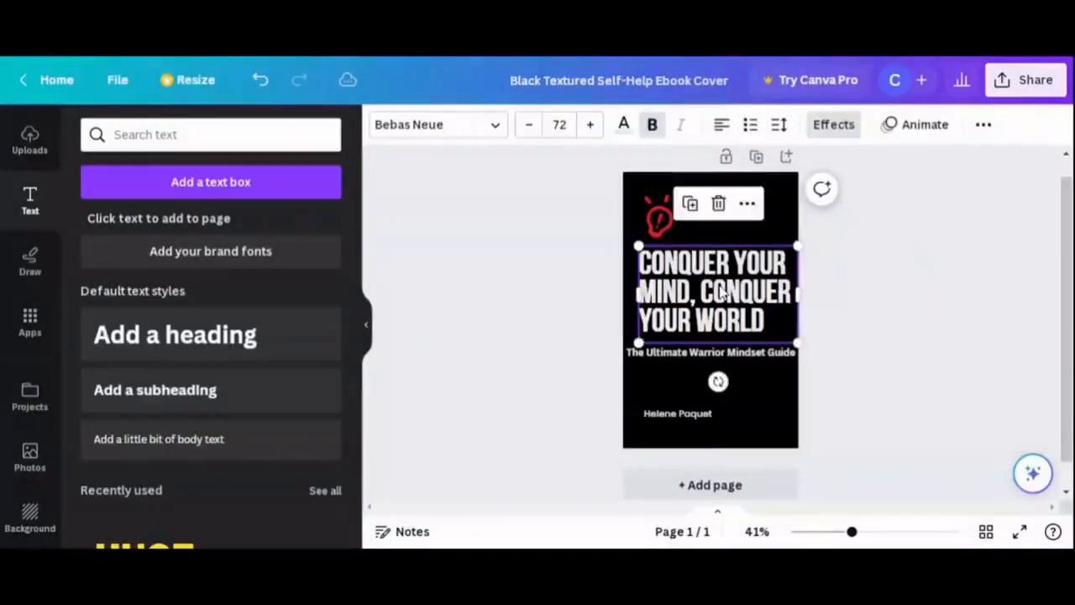
pyautogui.click(720, 286)
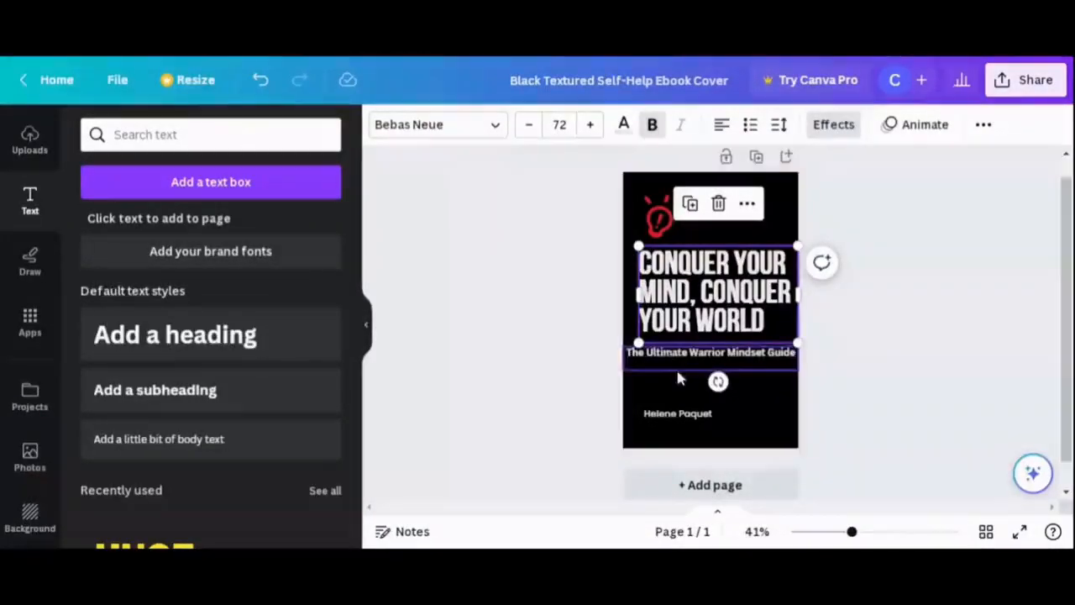
pyautogui.click(689, 415)
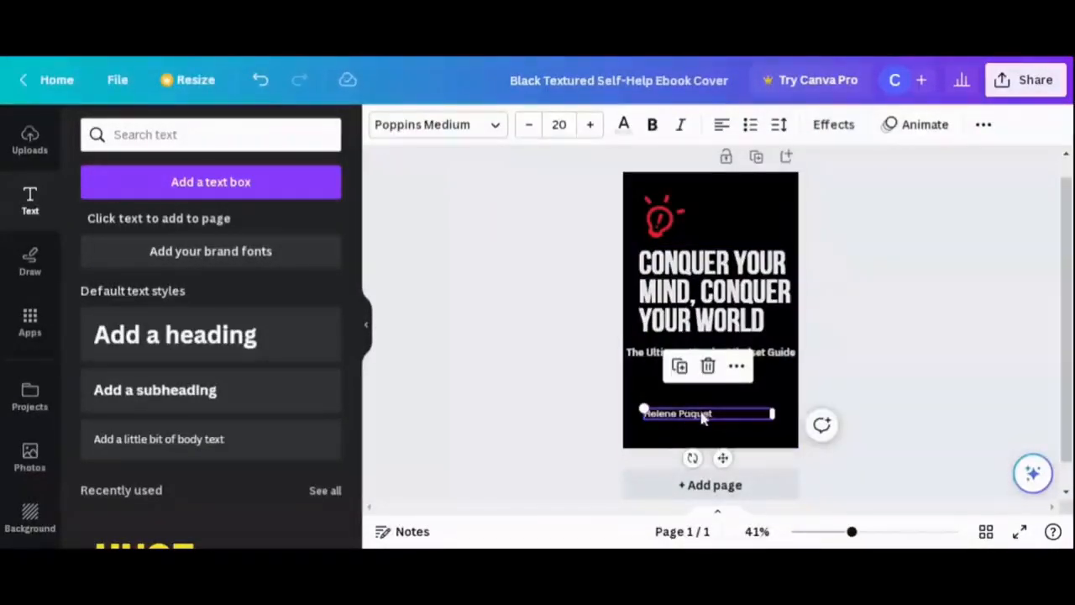
# Retype the author's name and centre-align it in Poppins Medium 20.
pyautogui.doubleClick(713, 411)
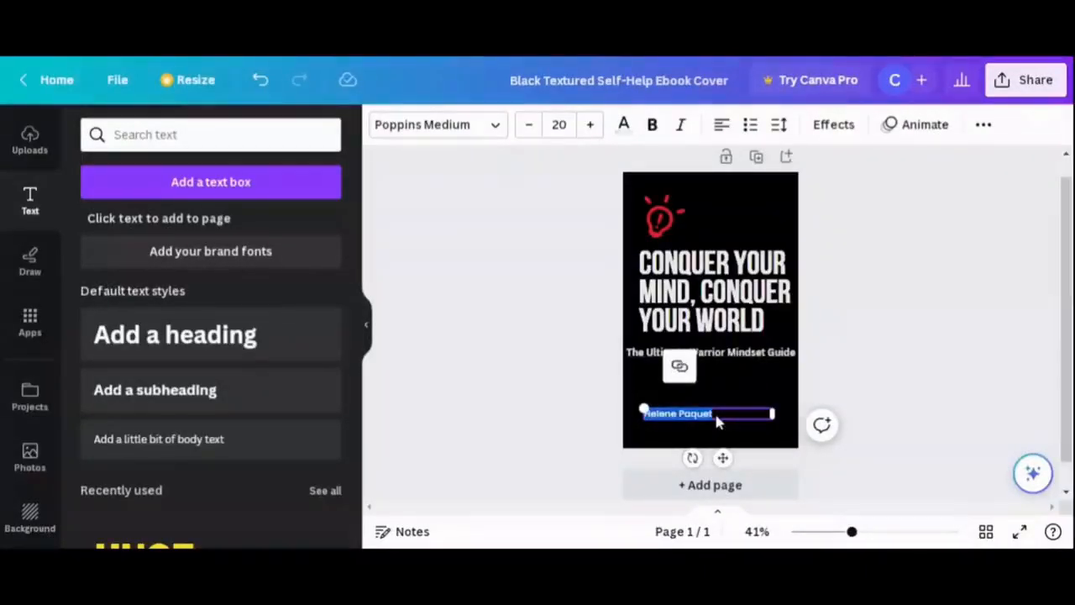
pyautogui.press('BackSpace')
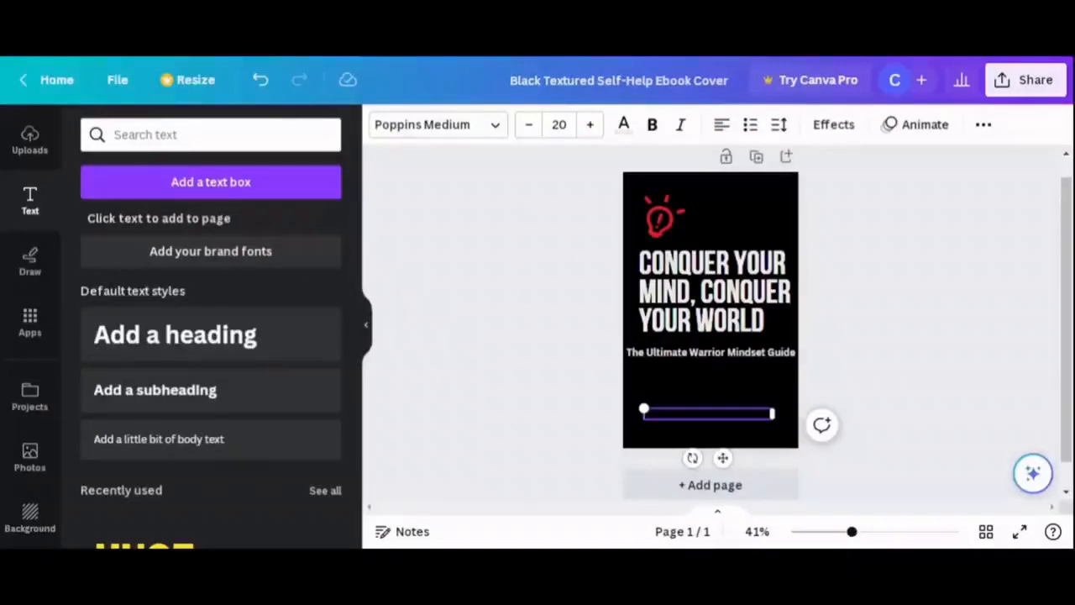
pyautogui.write('M')
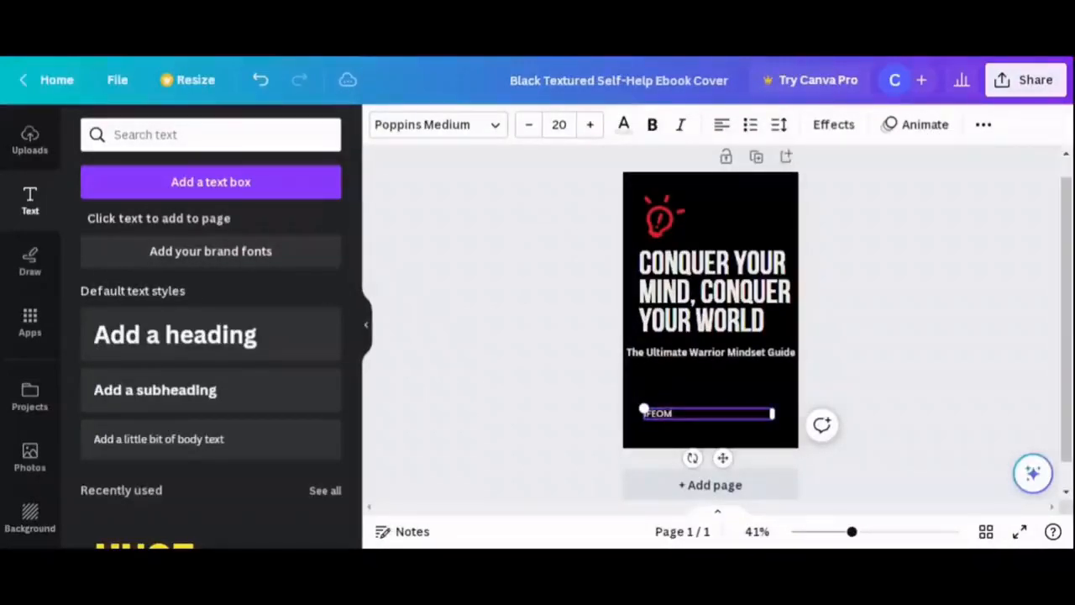
pyautogui.write('A E')
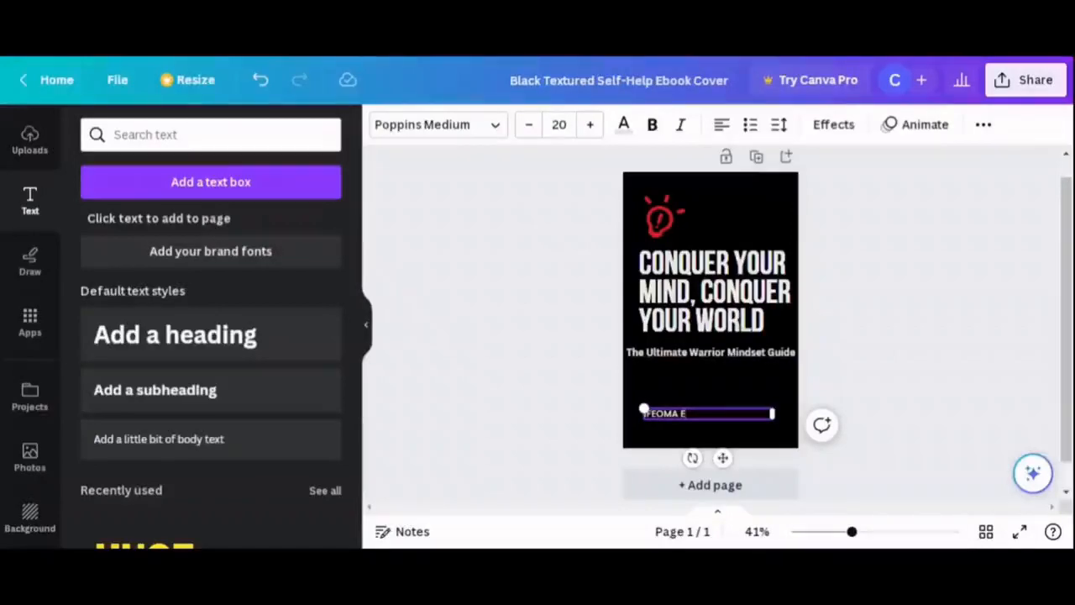
pyautogui.write('ZE')
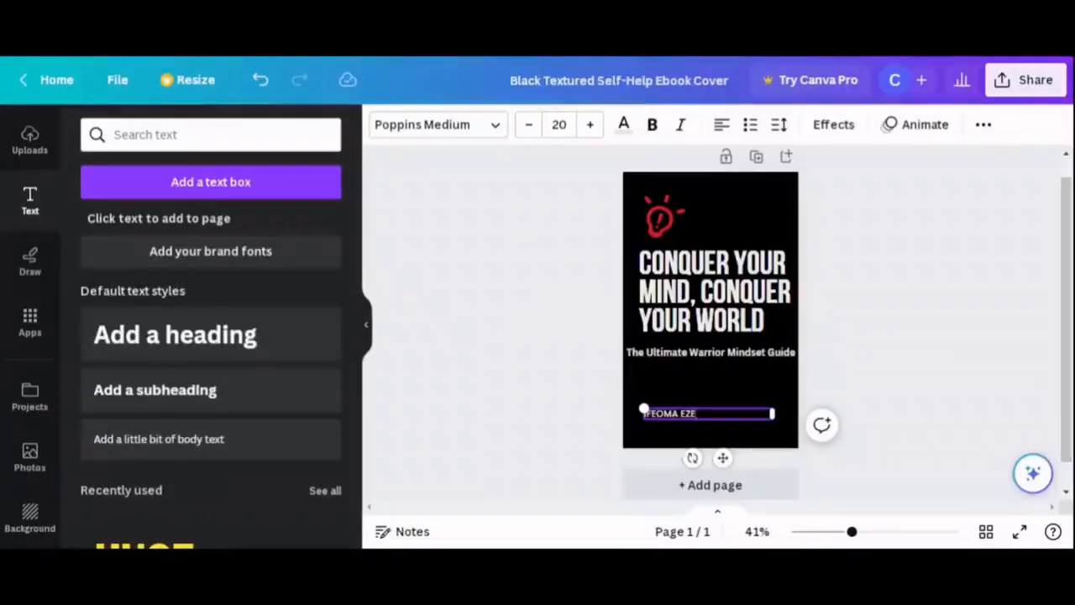
pyautogui.hotkey('ctrl', 'a')
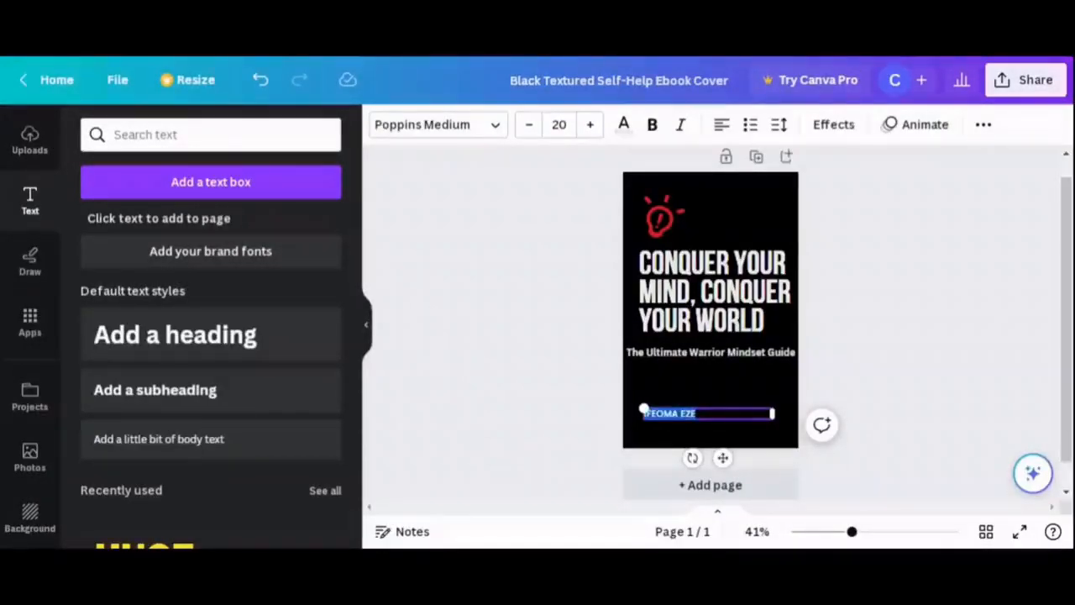
pyautogui.click(722, 126)
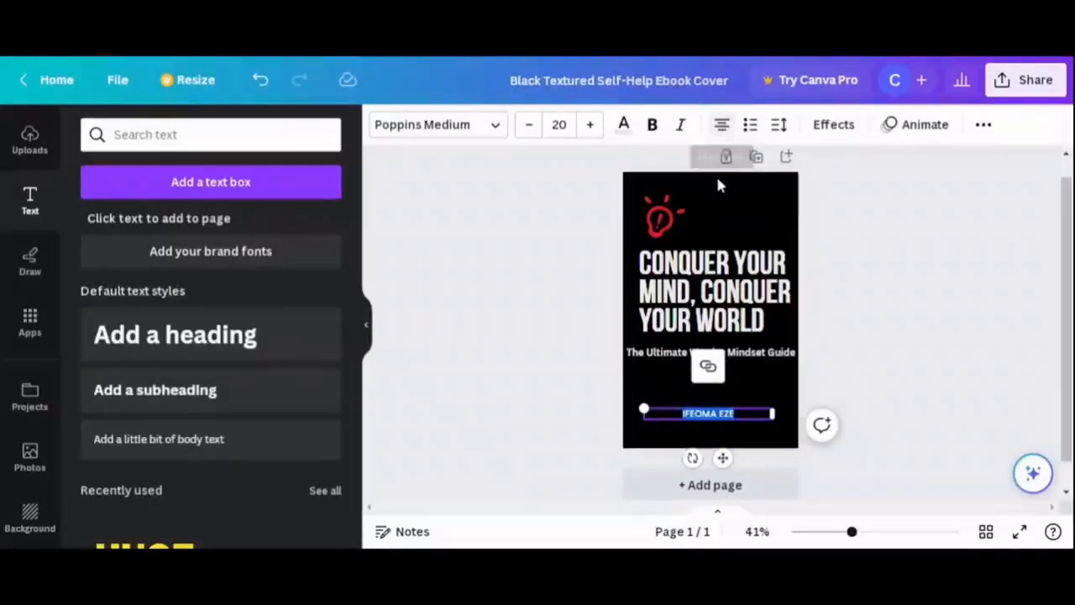
pyautogui.click(548, 357)
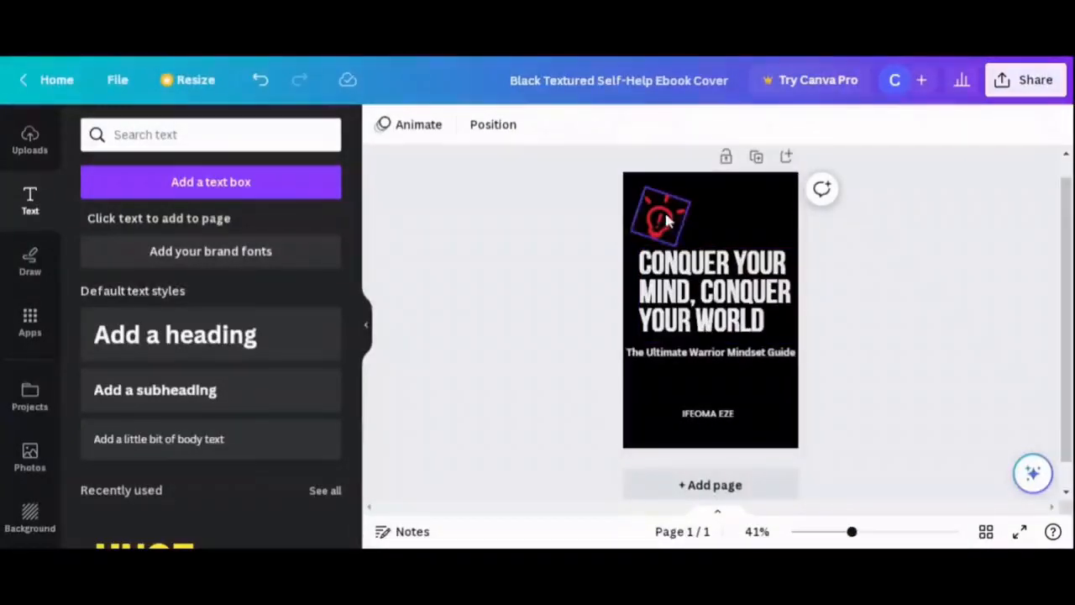
# Colour the title golden yellow using the custom colour #F8C804.
pyautogui.click(682, 289)
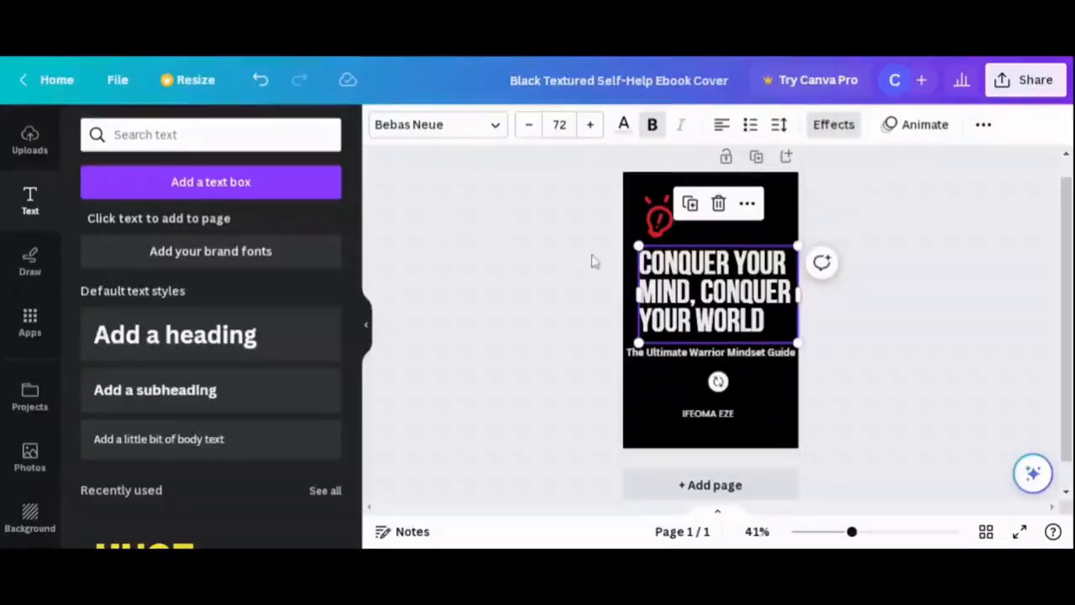
pyautogui.click(624, 130)
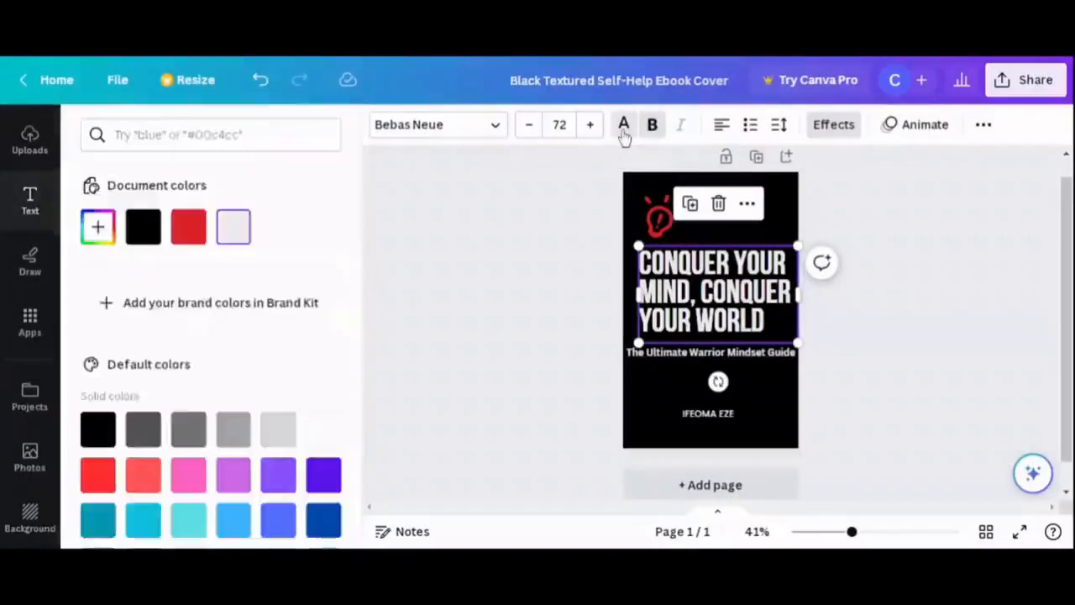
pyautogui.click(188, 227)
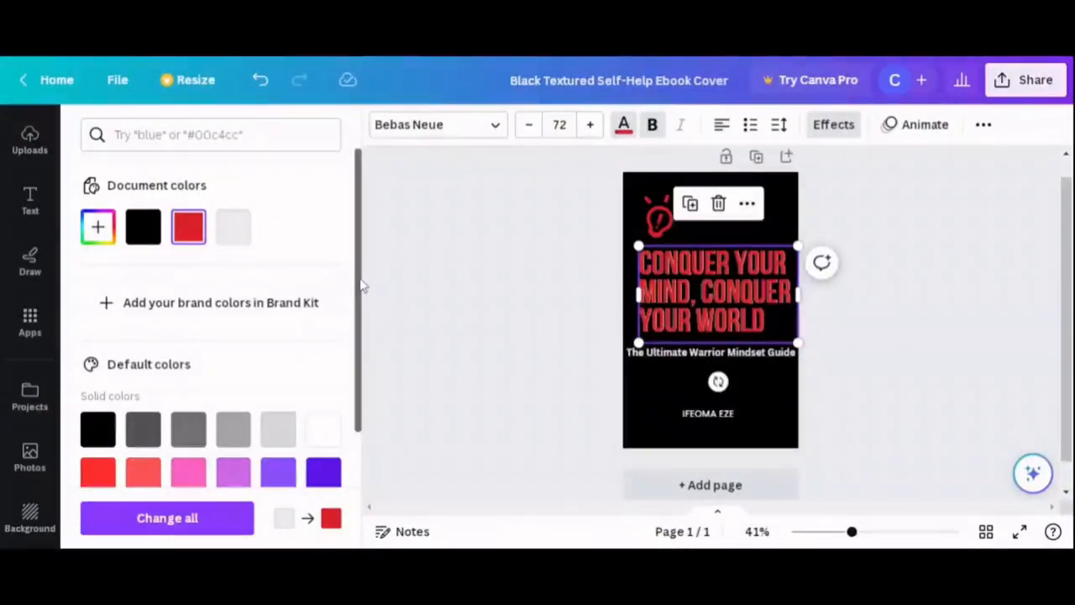
pyautogui.moveTo(362, 285); pyautogui.dragTo(358, 418)
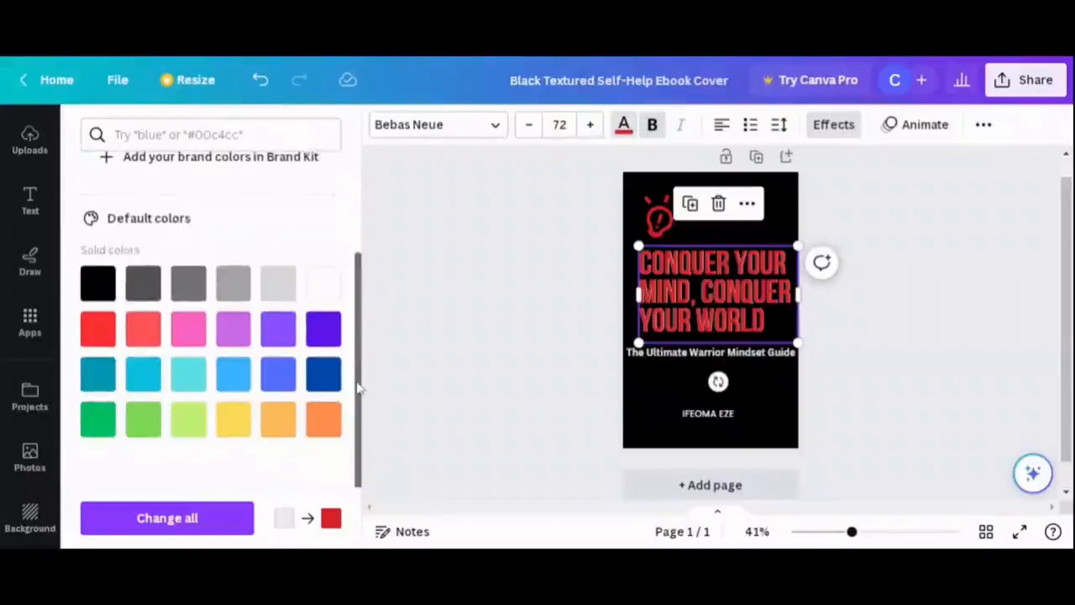
pyautogui.click(235, 419)
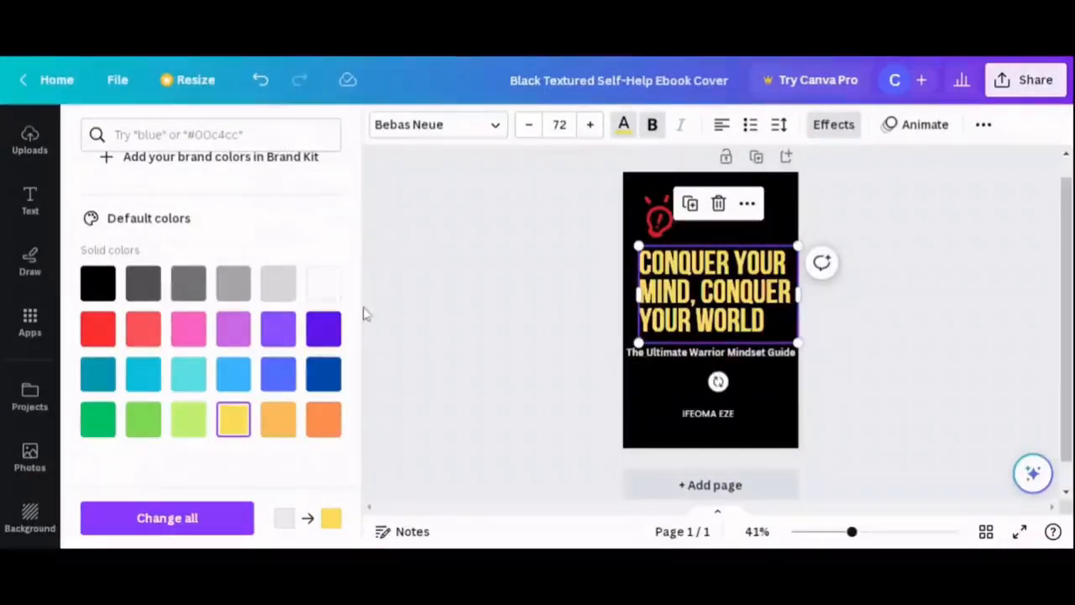
pyautogui.moveTo(362, 313); pyautogui.dragTo(363, 207)
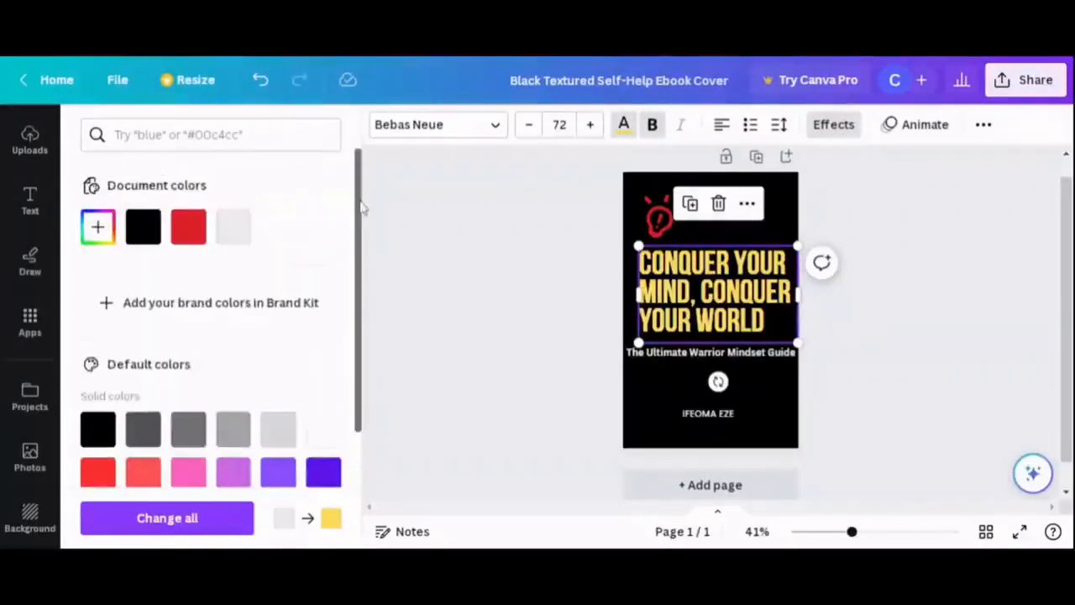
pyautogui.click(98, 227)
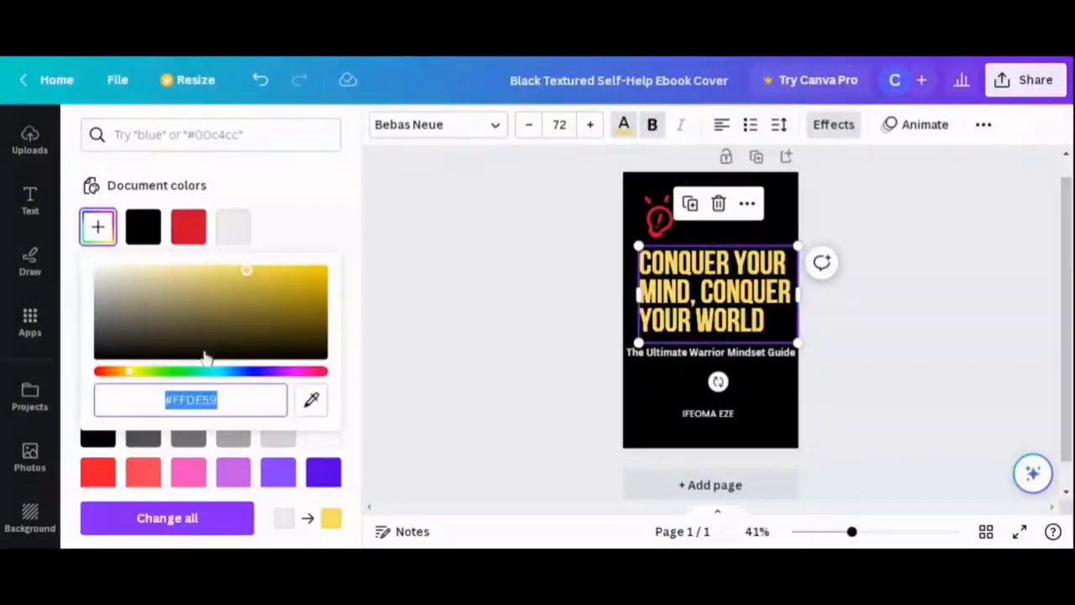
pyautogui.click(324, 272)
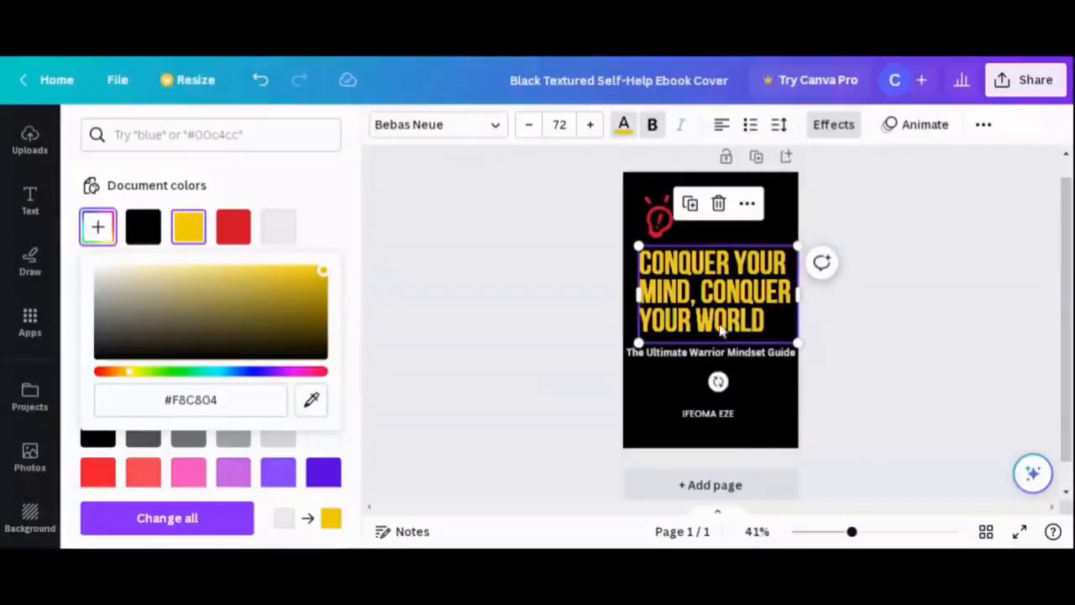
# Make the lightbulb icon the same #F8C804 yellow as the title.
pyautogui.click(661, 218)
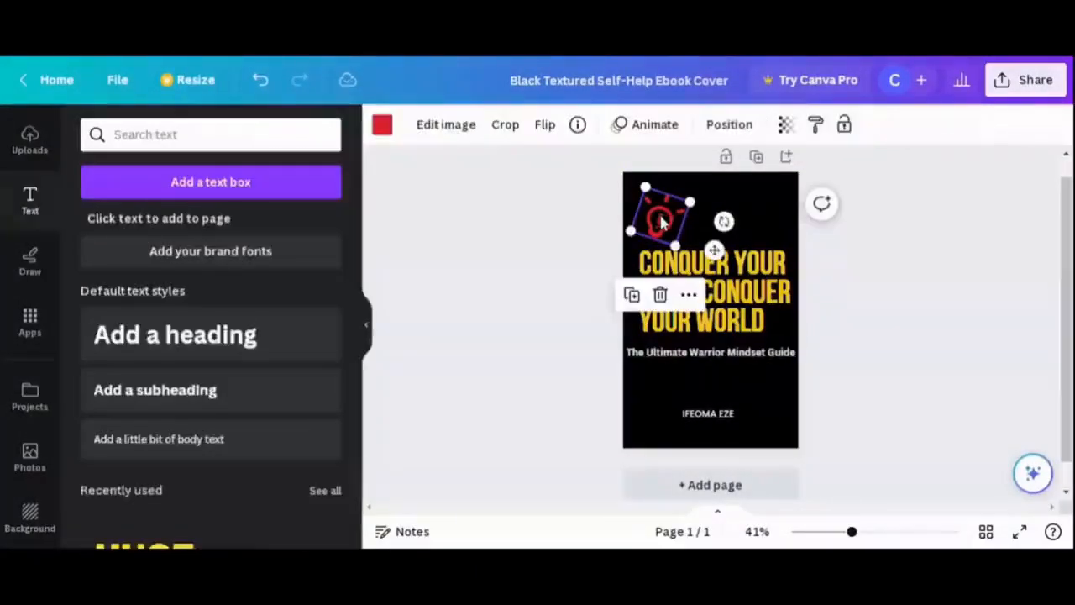
pyautogui.click(381, 128)
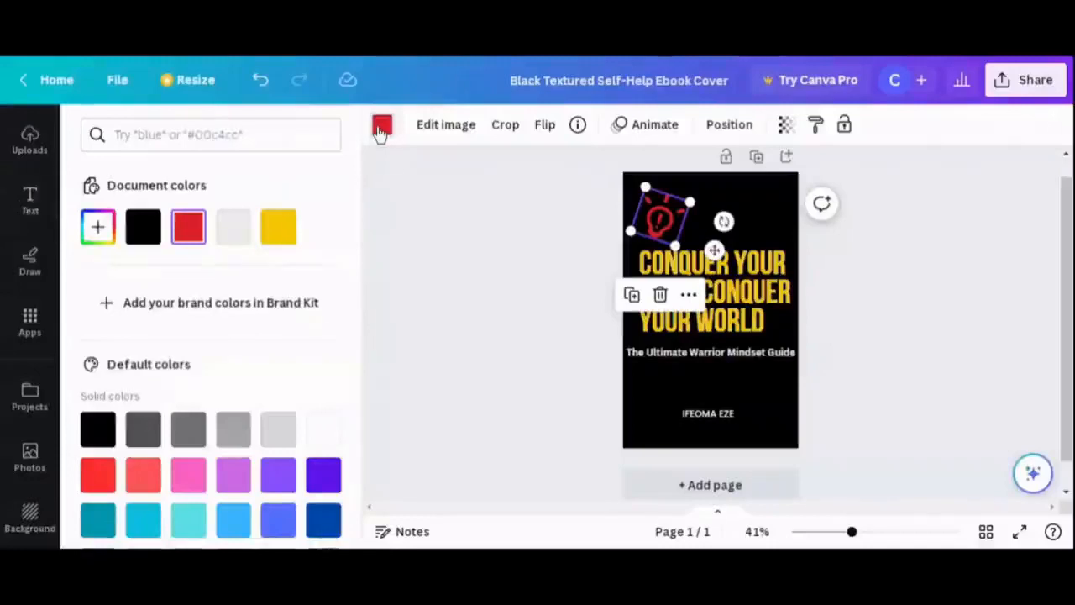
pyautogui.click(270, 241)
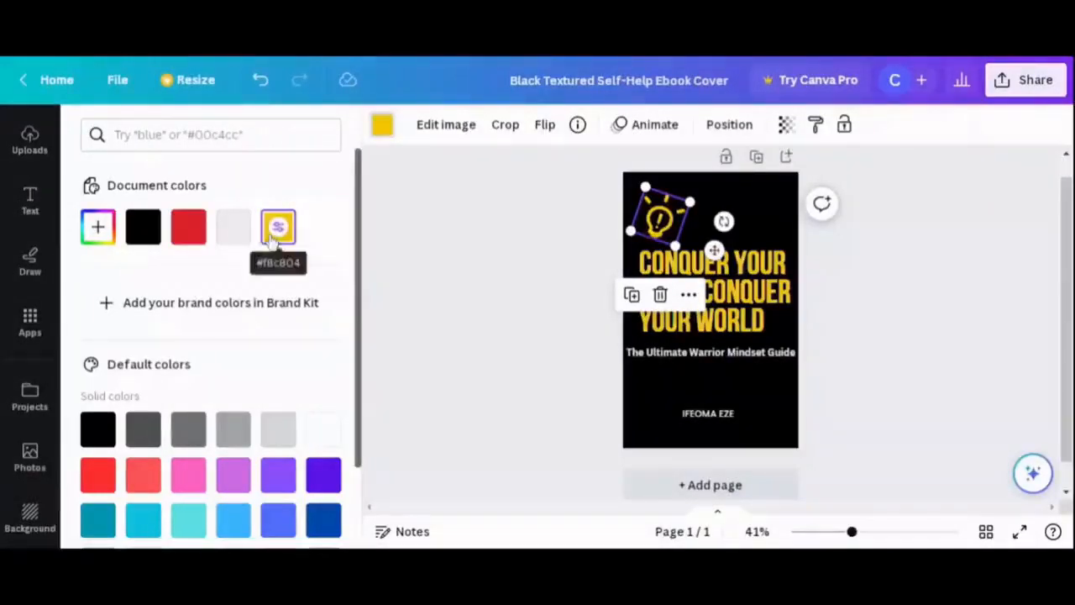
pyautogui.click(859, 275)
pyautogui.click(859, 274)
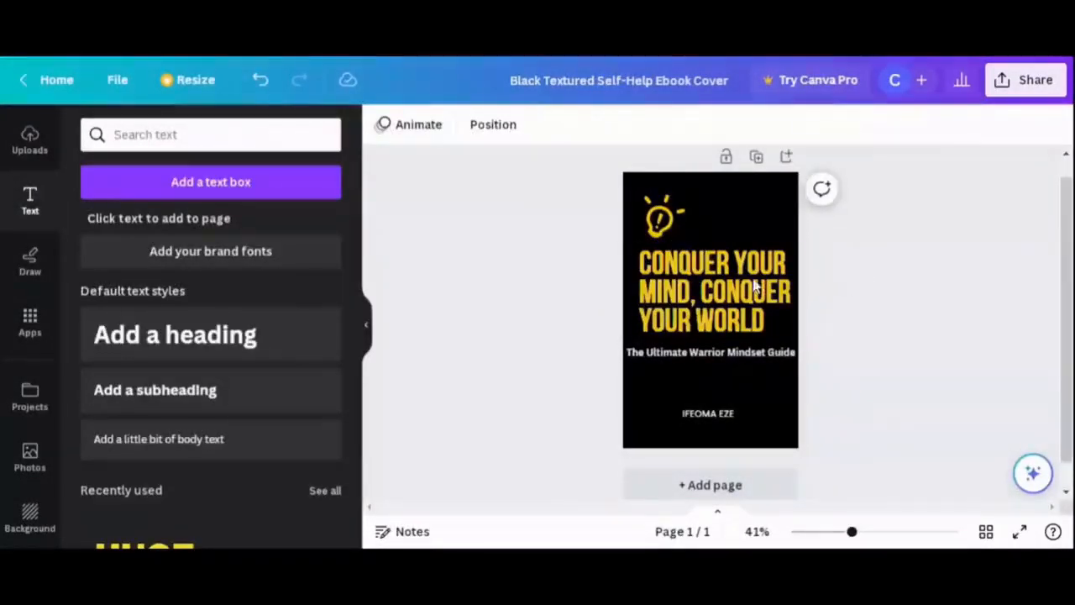
# Enlarge the title to 74, place it on the page's centre line, and centre-align its lines.
pyautogui.moveTo(705, 289)
pyautogui.mouseDown()
pyautogui.moveTo(694, 282)
pyautogui.moveTo(704, 281)
pyautogui.mouseUp()
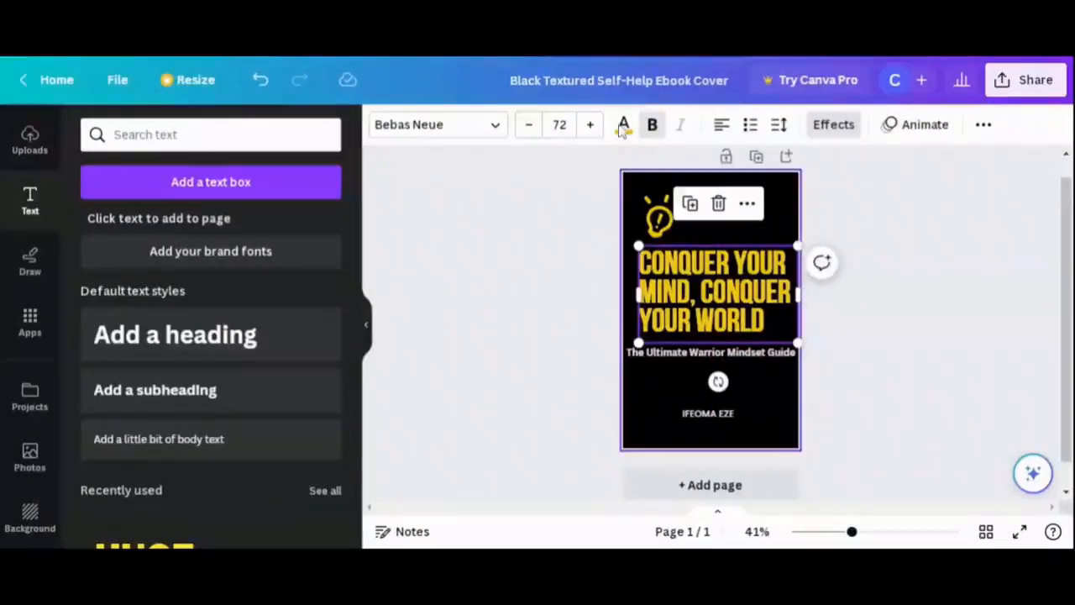
pyautogui.click(589, 123)
pyautogui.click(590, 124)
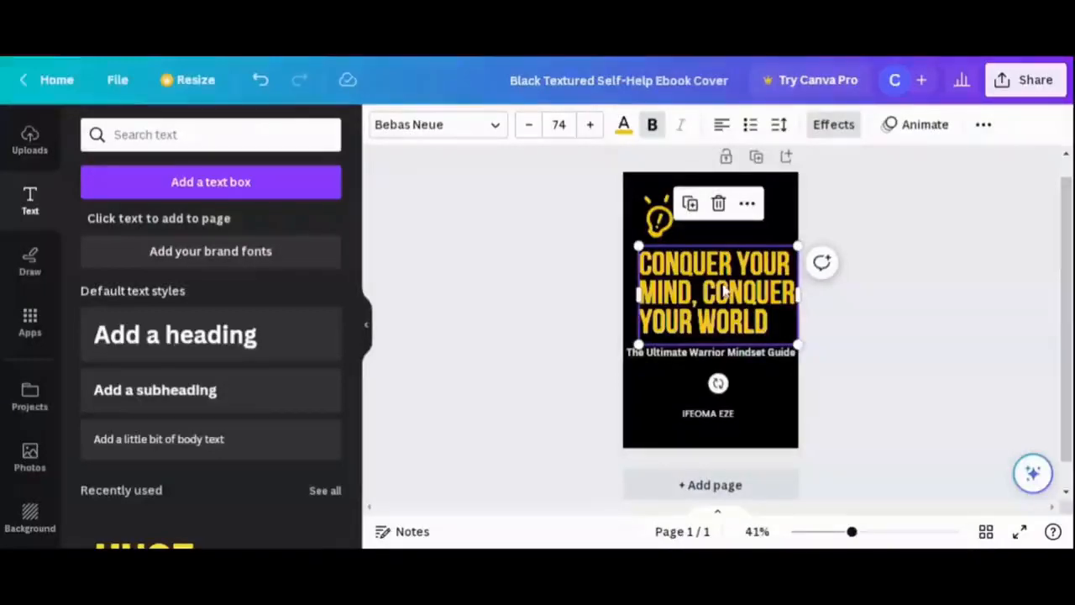
pyautogui.moveTo(722, 290); pyautogui.dragTo(716, 281)
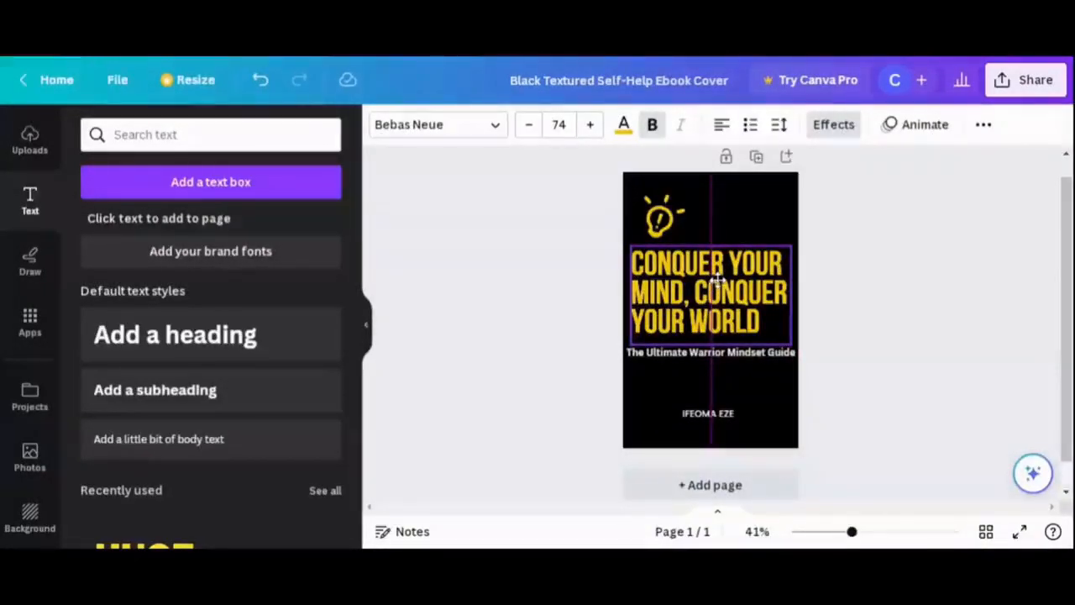
pyautogui.moveTo(717, 281); pyautogui.dragTo(715, 282)
pyautogui.click(721, 125)
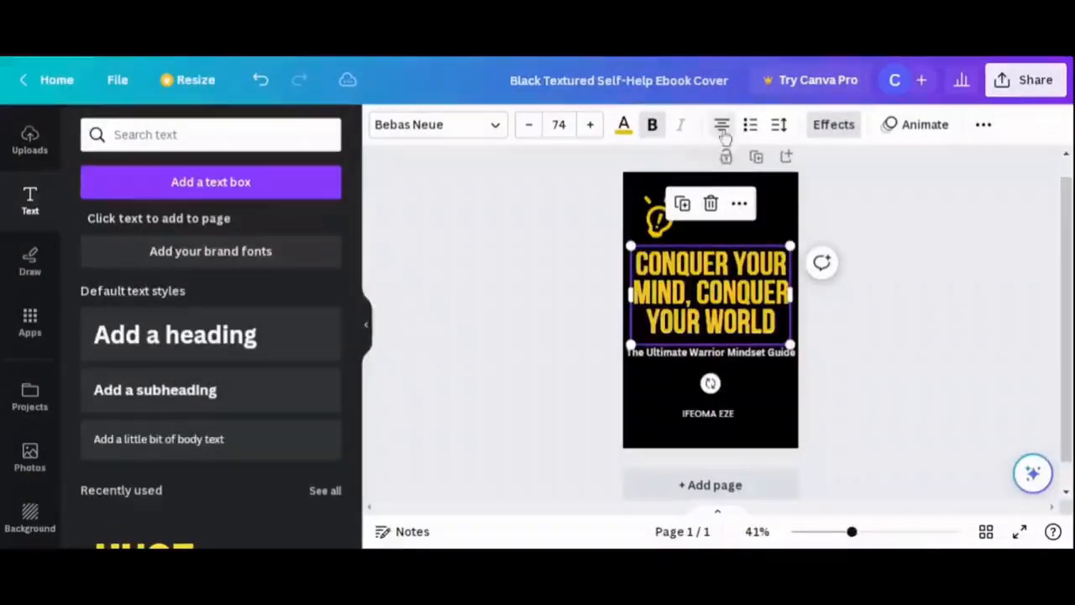
pyautogui.click(888, 271)
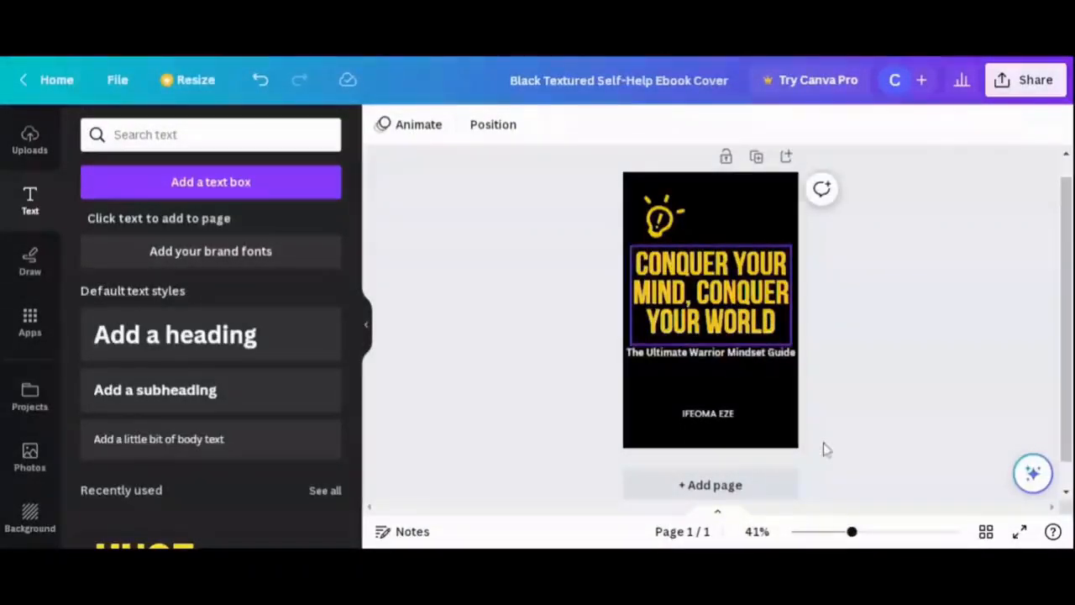
# Zoom in and bring up the font list for the Bebas Neue title.
pyautogui.moveTo(852, 532)
pyautogui.mouseDown()
pyautogui.moveTo(872, 531)
pyautogui.moveTo(861, 532)
pyautogui.mouseUp()
pyautogui.click(716, 330)
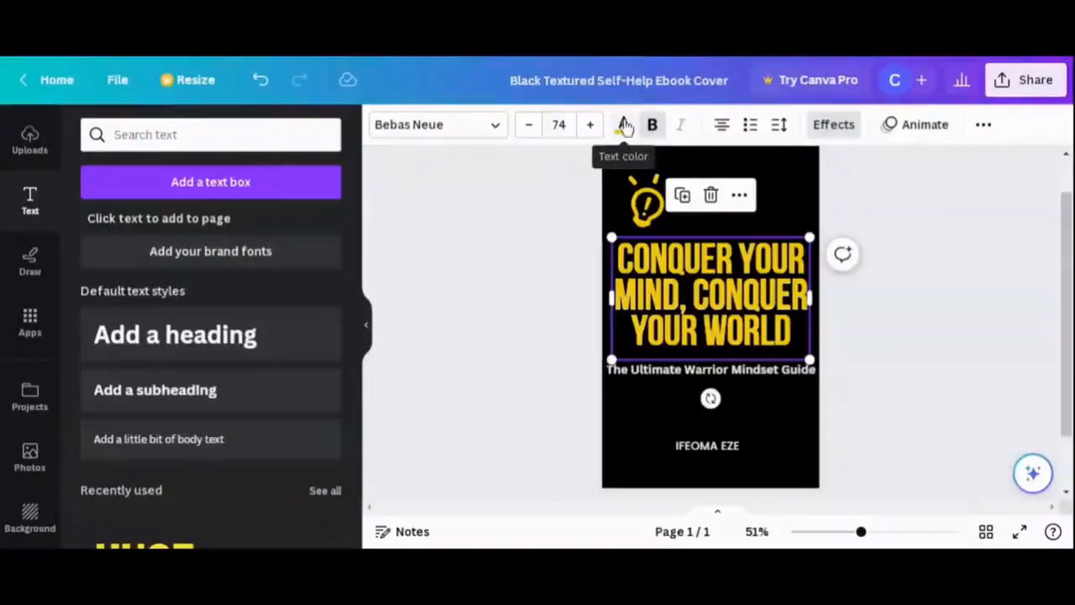
pyautogui.click(468, 133)
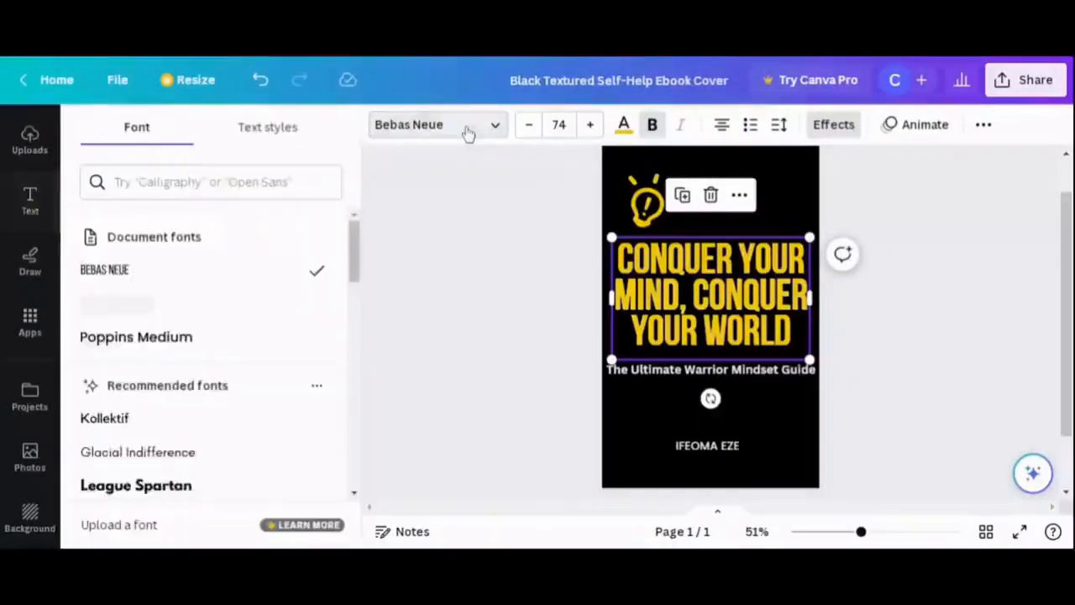
# Try Poppins Medium, League Spartan and Canva Sans on the title, reducing it to size 51.
pyautogui.click(176, 348)
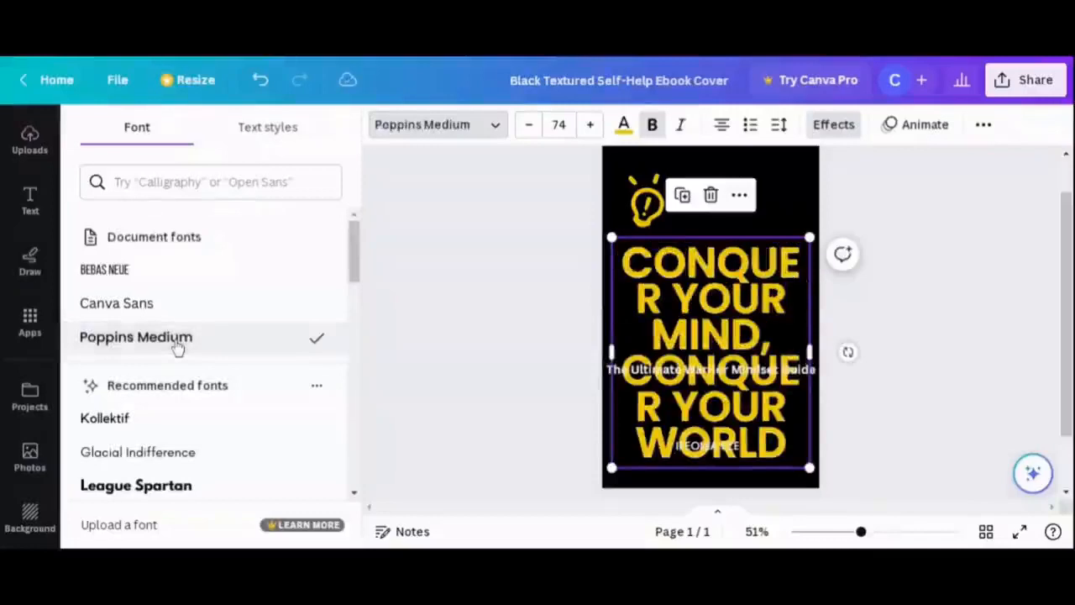
pyautogui.click(152, 487)
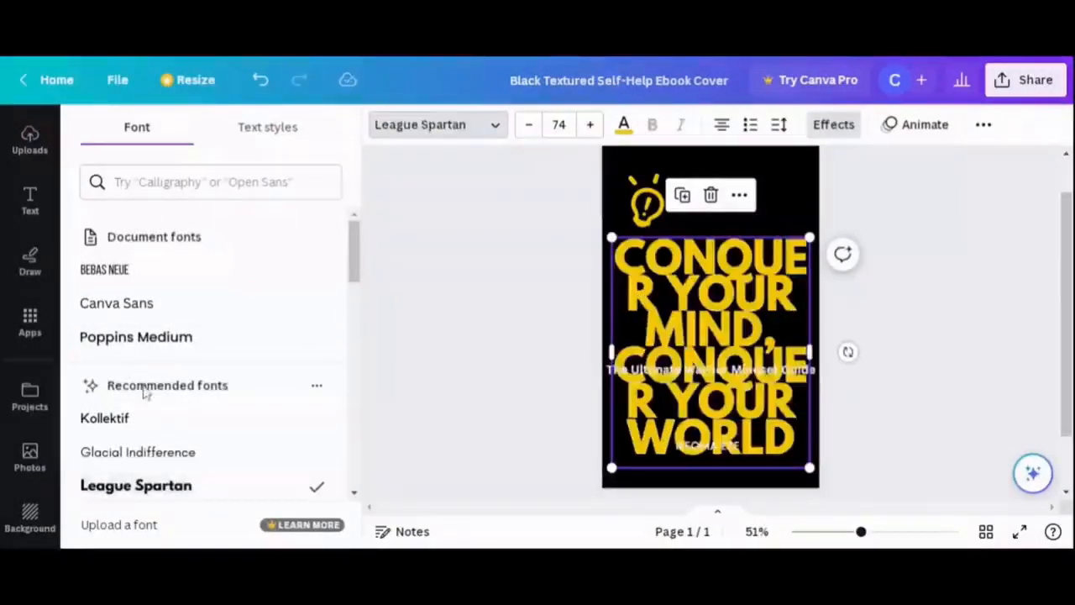
pyautogui.click(141, 309)
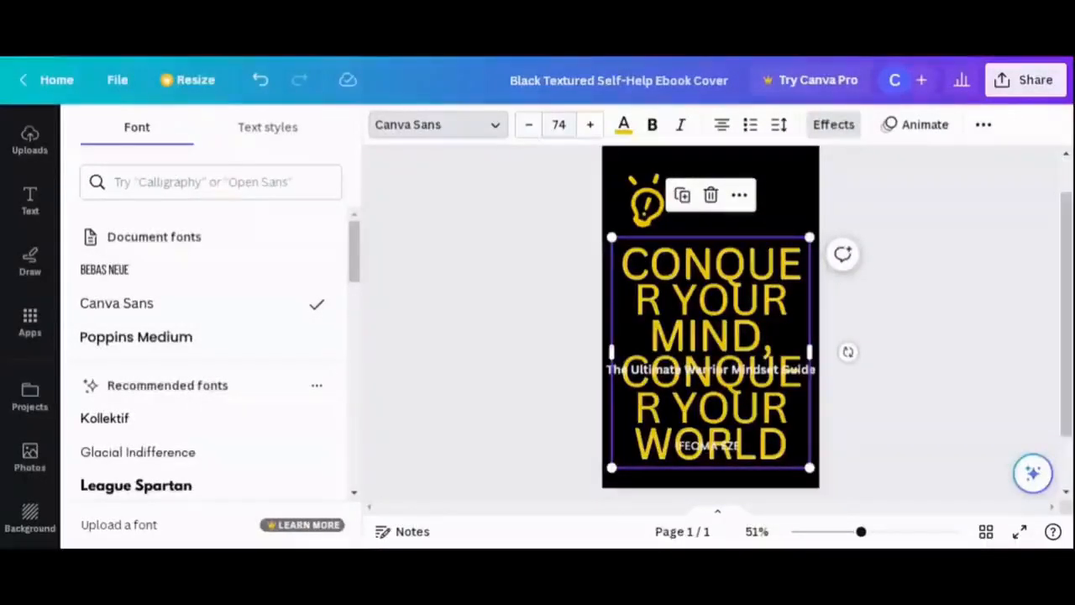
pyautogui.click(530, 126)
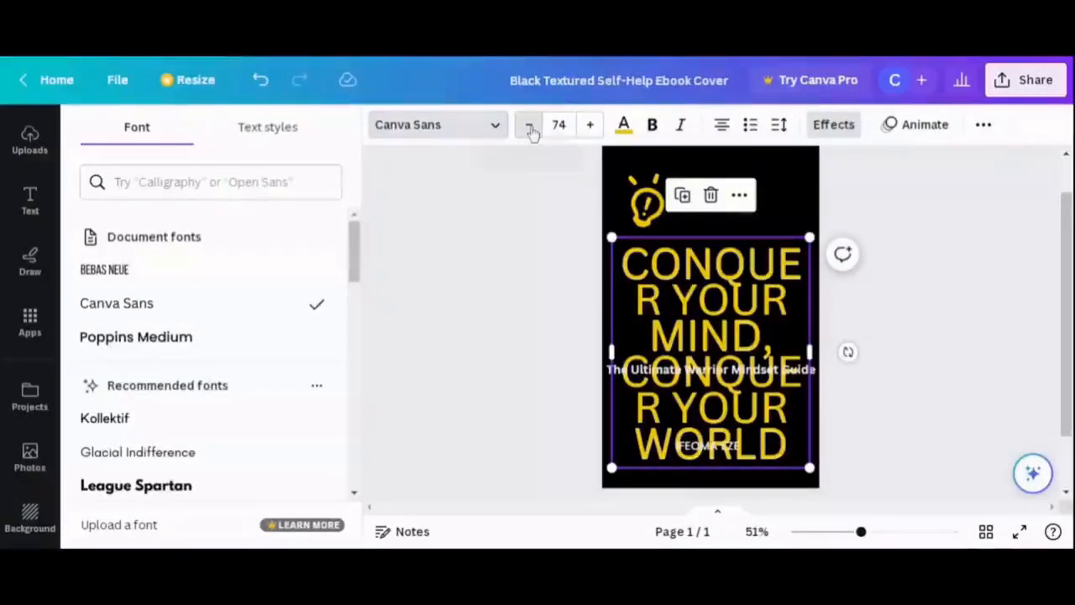
pyautogui.click(530, 126)
pyautogui.click(530, 126)
pyautogui.click(530, 126)
pyautogui.click(530, 126)
pyautogui.click(530, 126)
pyautogui.click(530, 126)
pyautogui.click(530, 126)
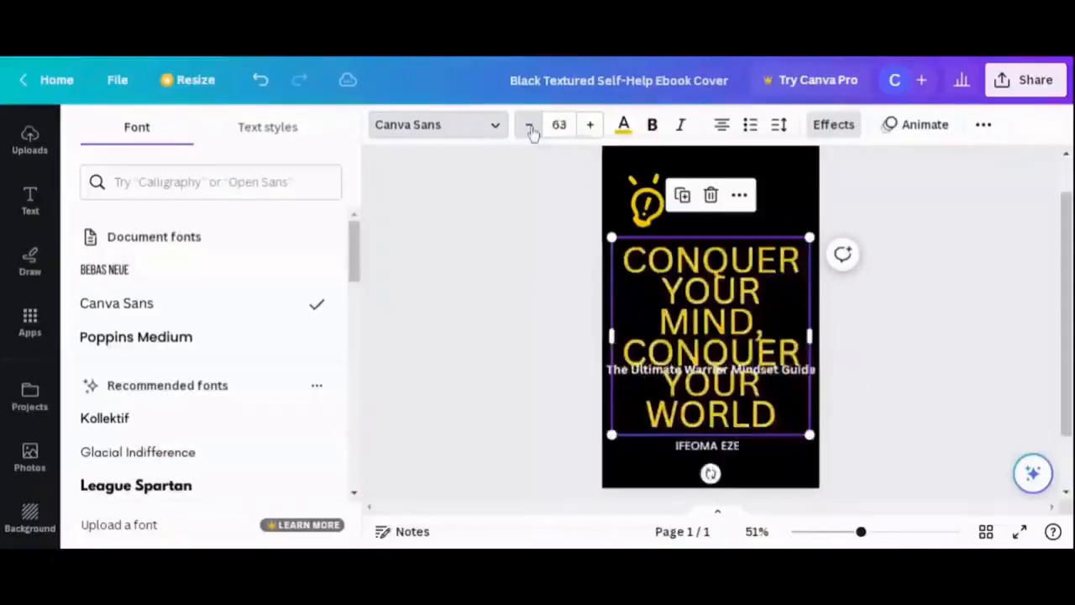
pyautogui.click(530, 126)
pyautogui.click(530, 126)
pyautogui.click(530, 126)
pyautogui.click(530, 126)
pyautogui.click(530, 126)
pyautogui.click(530, 126)
pyautogui.click(530, 126)
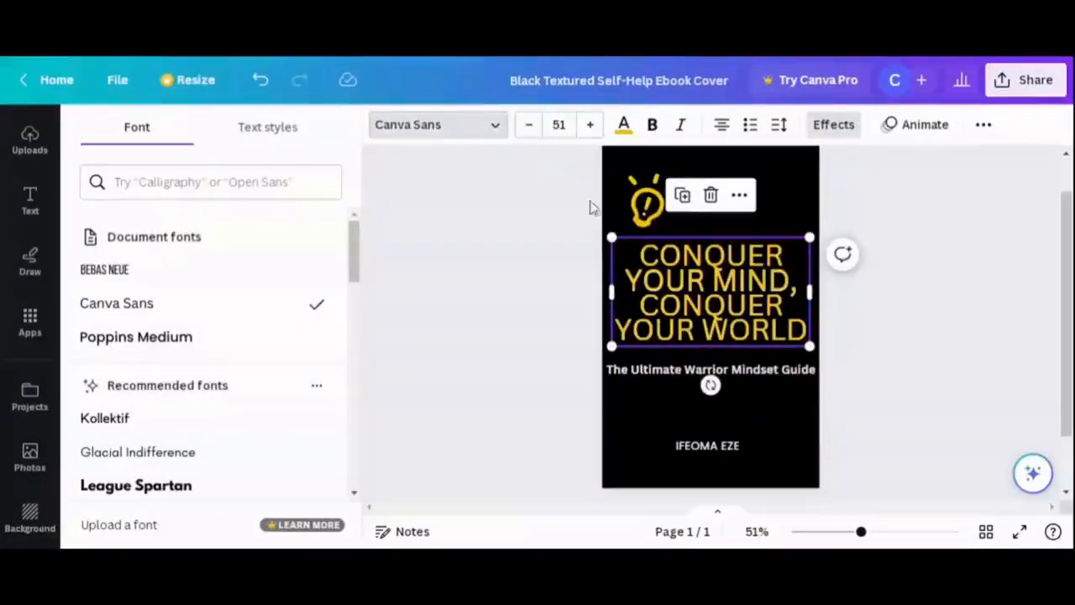
# Set the title font to Anton.
pyautogui.click(481, 130)
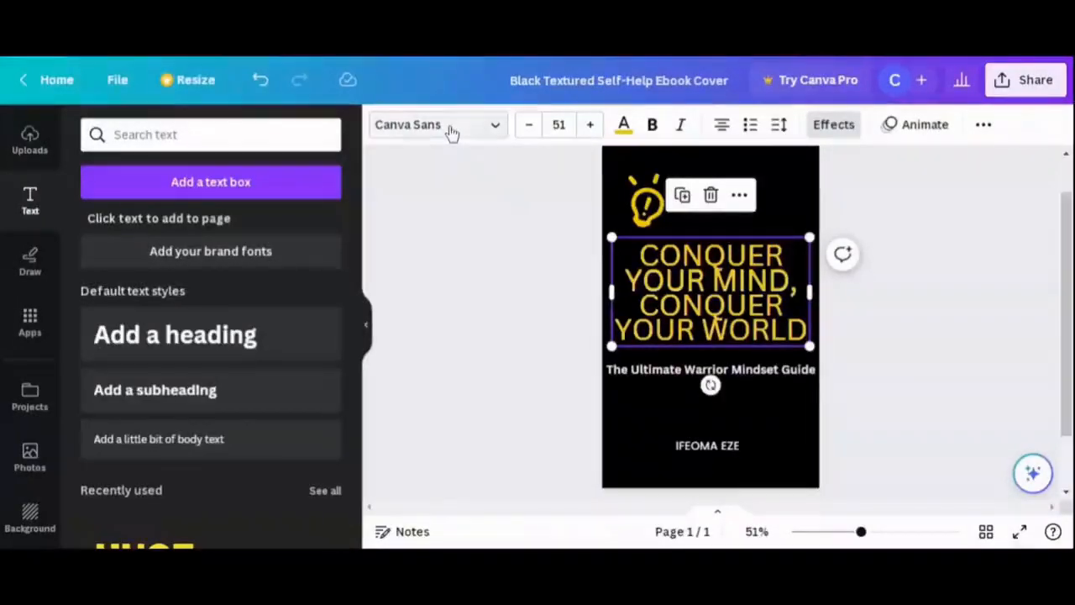
pyautogui.click(451, 131)
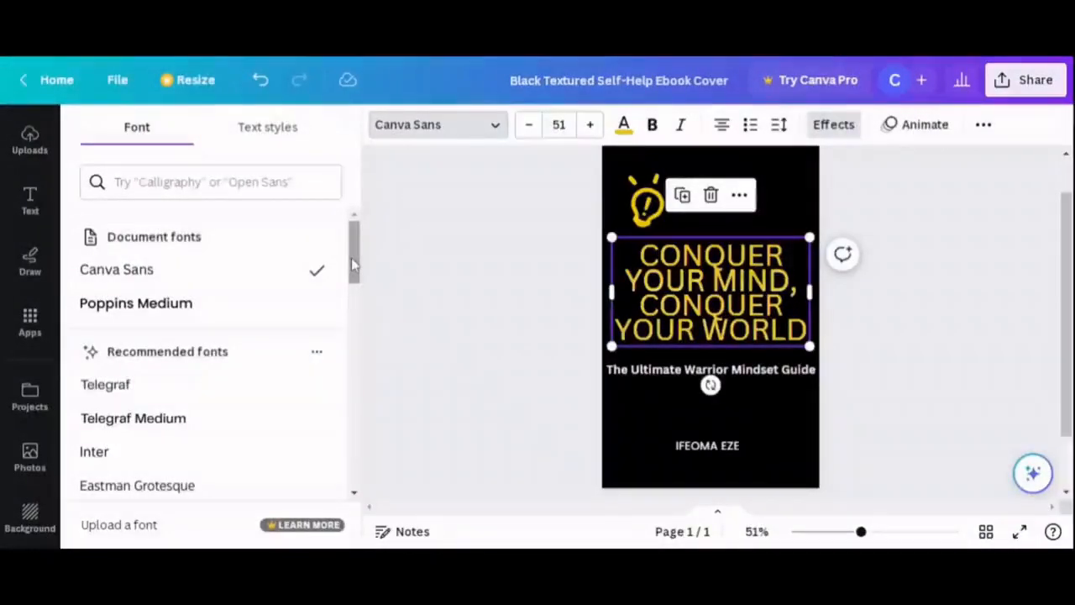
pyautogui.moveTo(353, 262); pyautogui.dragTo(365, 319)
pyautogui.click(126, 396)
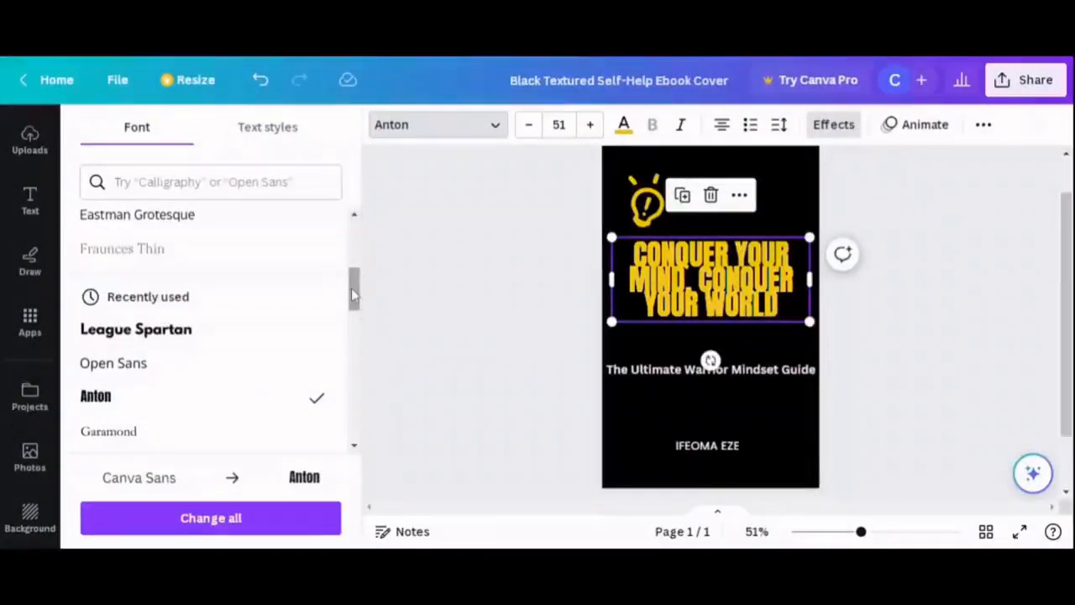
# Undo the Anton font and earlier size changes, restoring Bebas Neue, then begin enlarging the title.
pyautogui.click(263, 80)
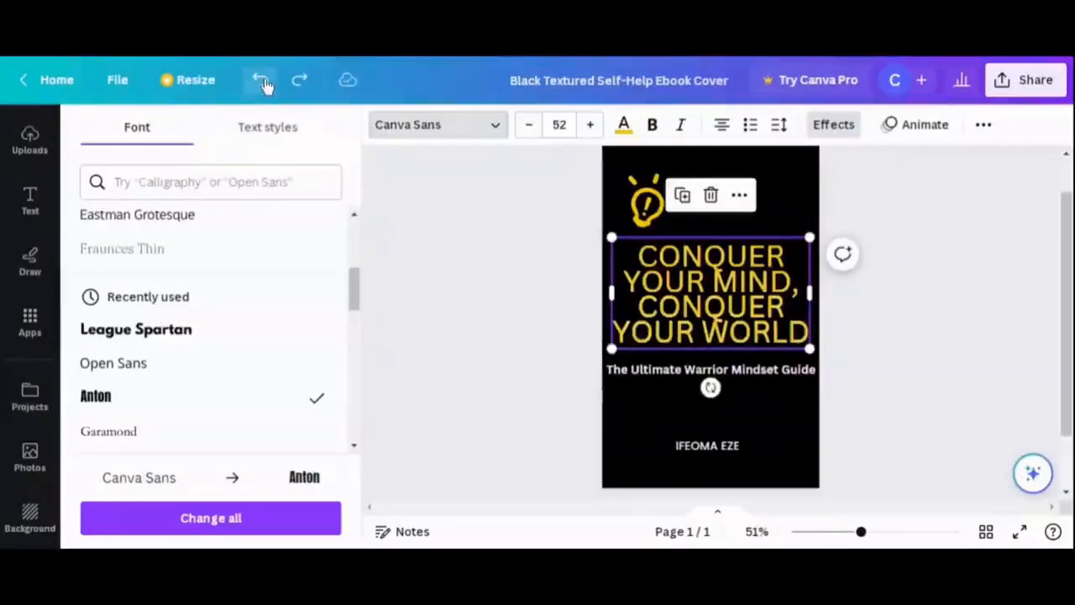
pyautogui.click(262, 81)
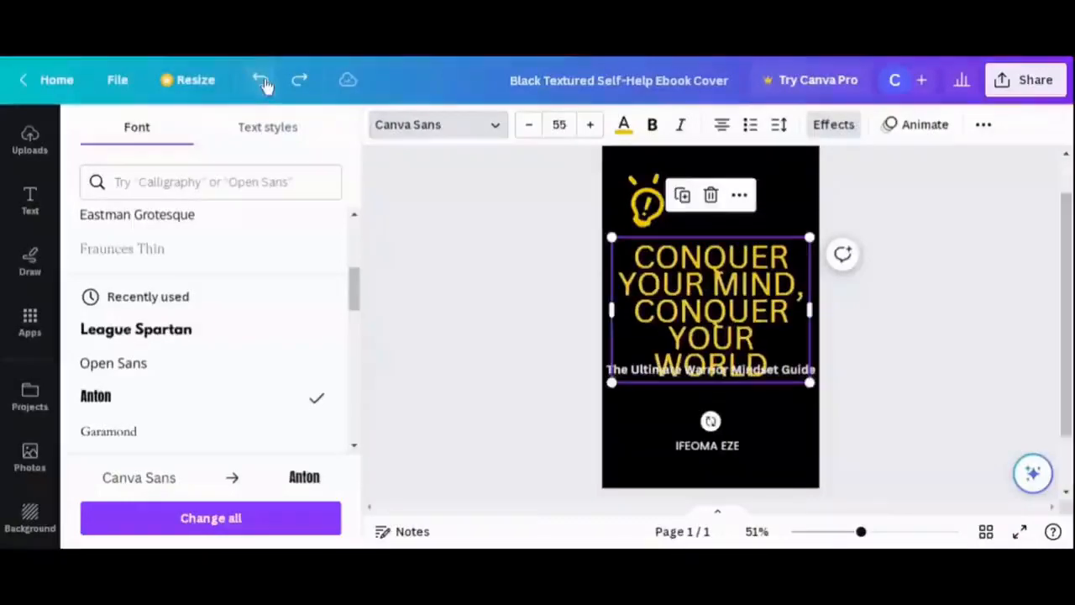
pyautogui.click(262, 80)
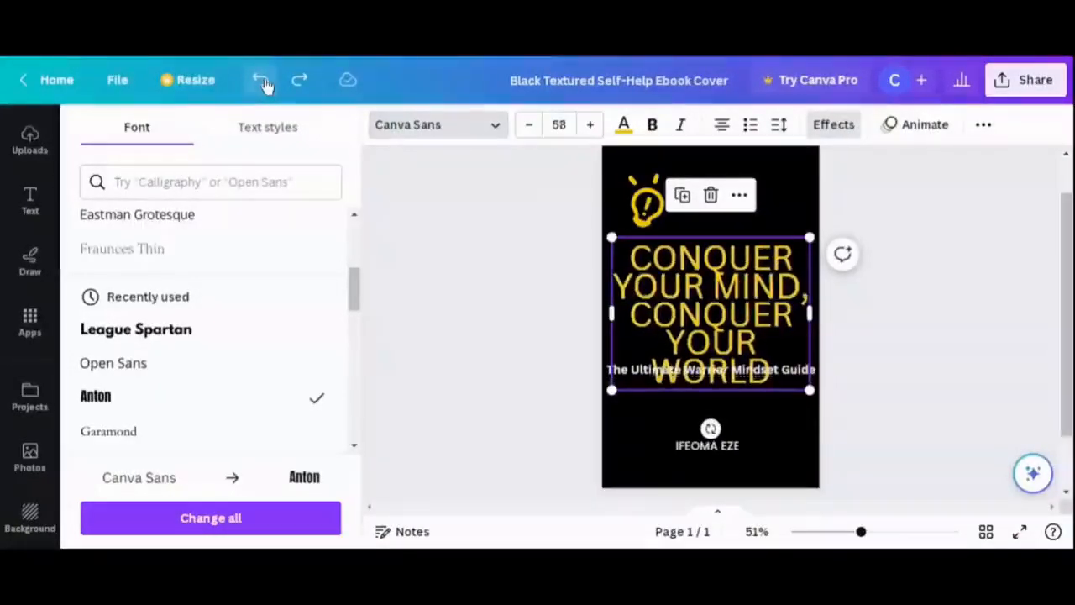
pyautogui.click(262, 80)
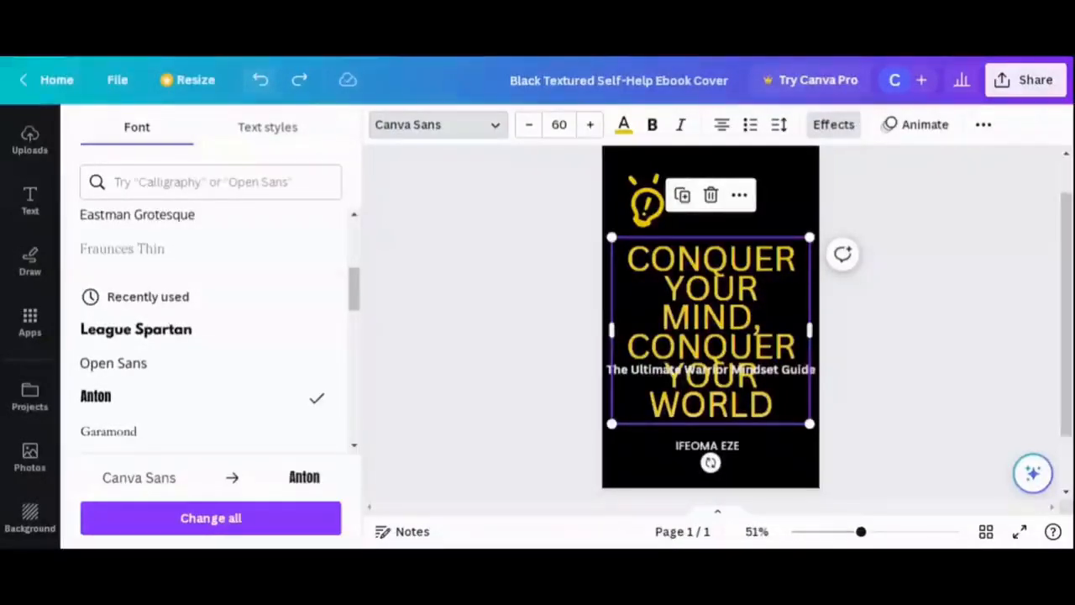
pyautogui.click(262, 81)
pyautogui.click(262, 80)
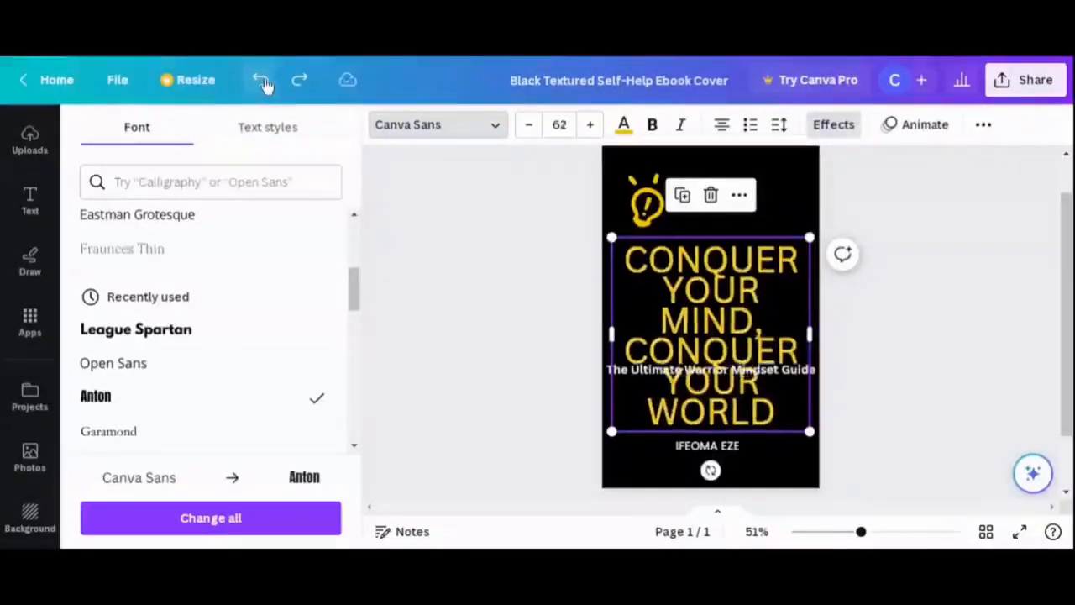
# Raise the title font size to 74 and nudge the title slightly right.
pyautogui.click(262, 81)
pyautogui.click(262, 80)
pyautogui.click(262, 81)
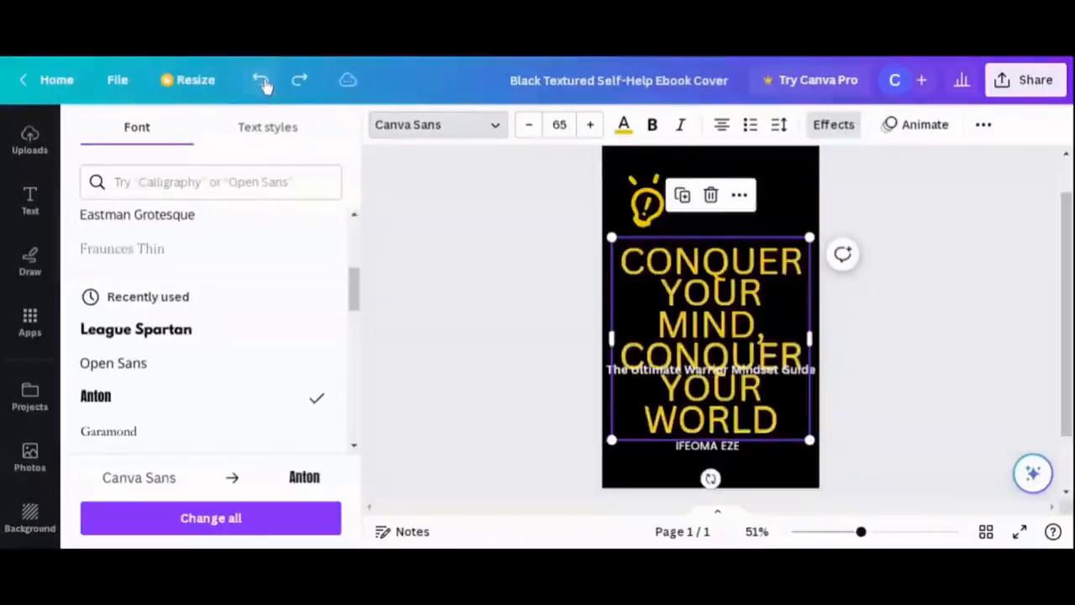
pyautogui.click(262, 80)
pyautogui.click(262, 81)
pyautogui.click(262, 81)
pyautogui.click(262, 80)
pyautogui.click(262, 81)
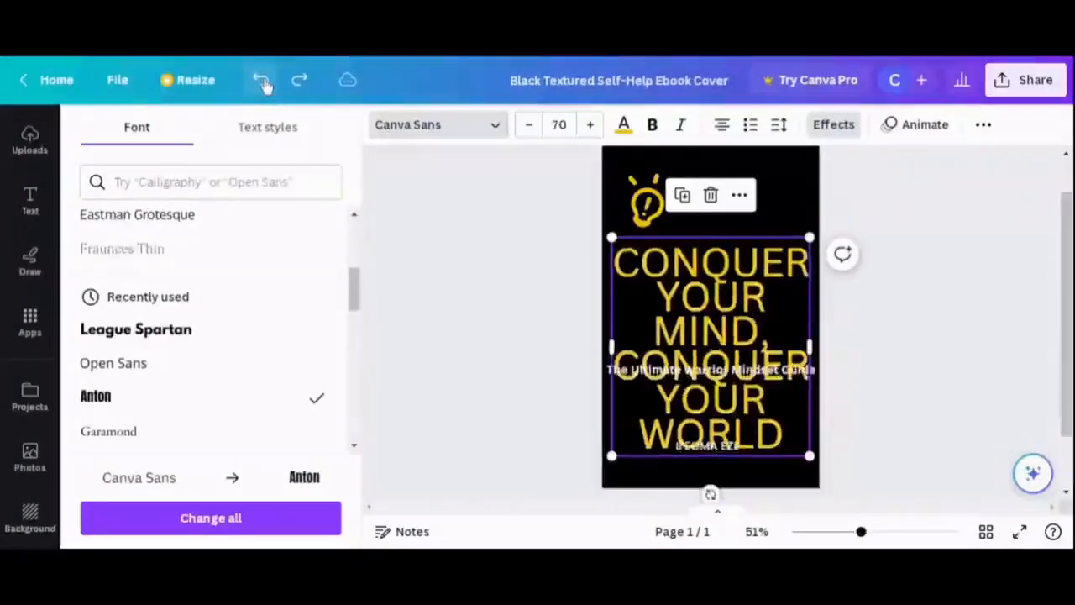
pyautogui.click(262, 81)
pyautogui.click(262, 81)
pyautogui.click(262, 80)
pyautogui.click(263, 81)
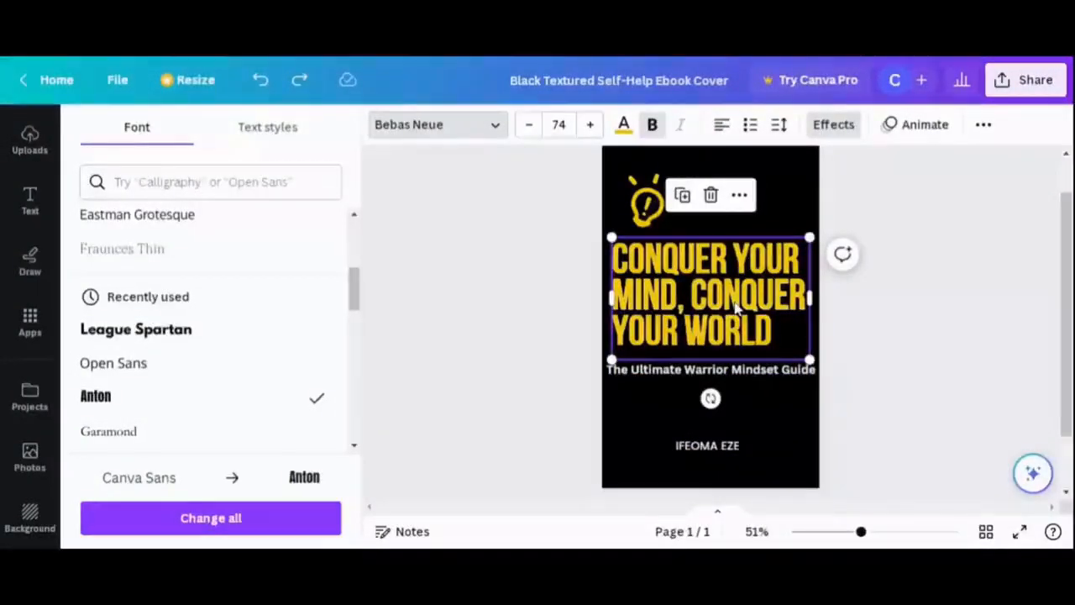
pyautogui.moveTo(714, 296); pyautogui.dragTo(718, 296)
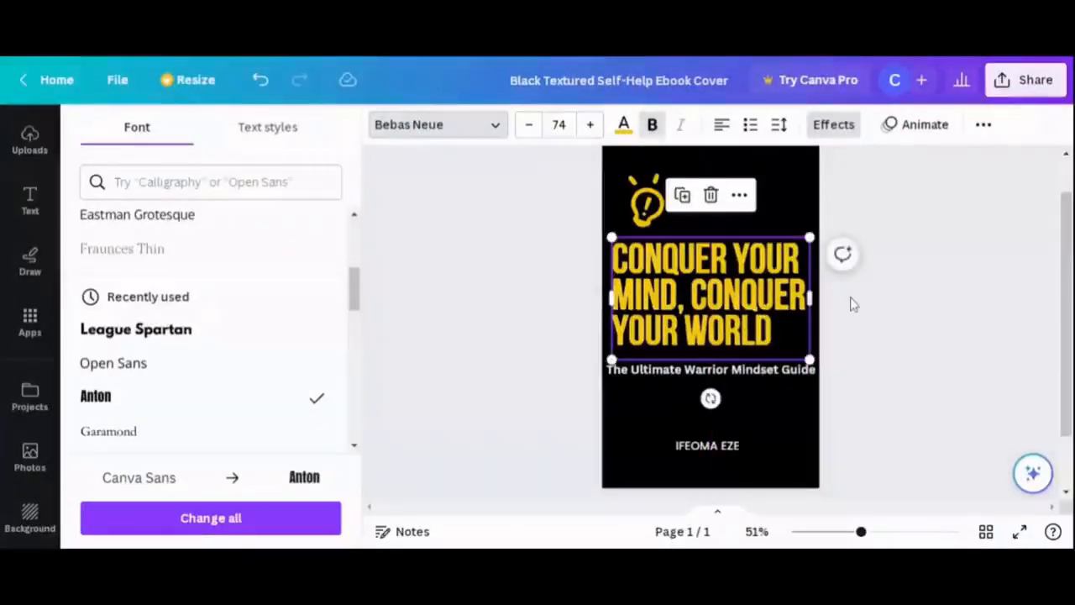
# Reduce the title font size to 65 and shift the title slightly right.
pyautogui.click(530, 130)
pyautogui.click(530, 132)
pyautogui.click(529, 132)
pyautogui.click(529, 132)
pyautogui.click(529, 131)
pyautogui.click(530, 132)
pyautogui.click(529, 132)
pyautogui.click(529, 132)
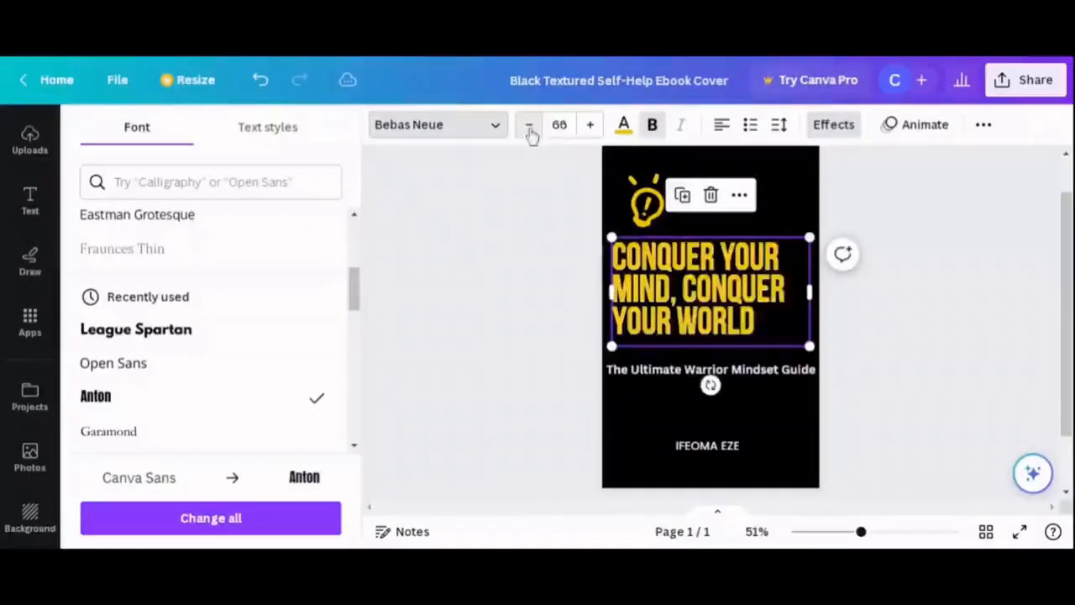
pyautogui.click(529, 132)
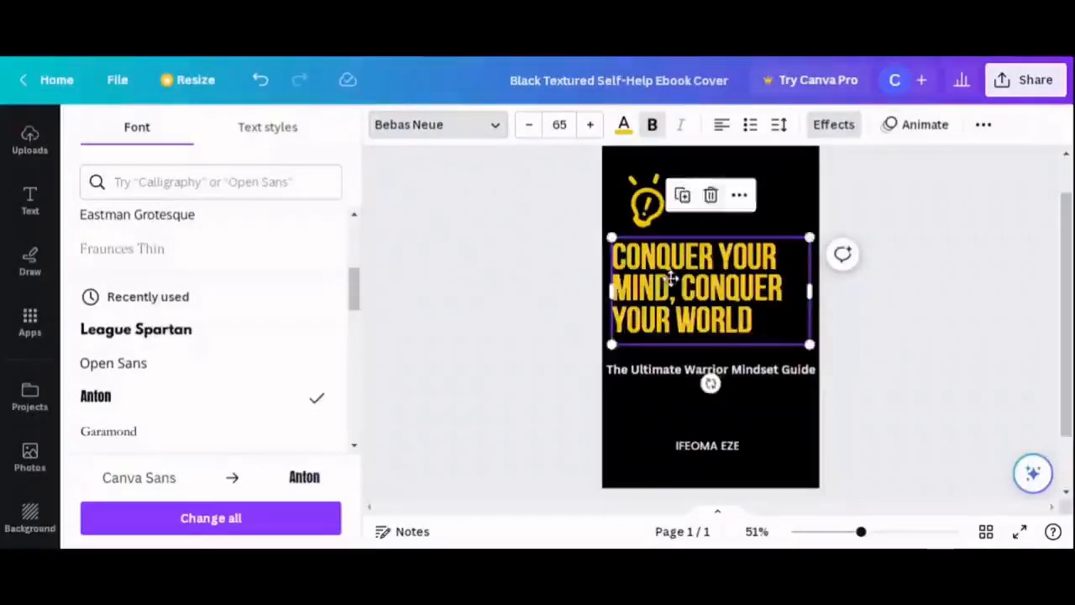
pyautogui.moveTo(663, 279); pyautogui.dragTo(672, 281)
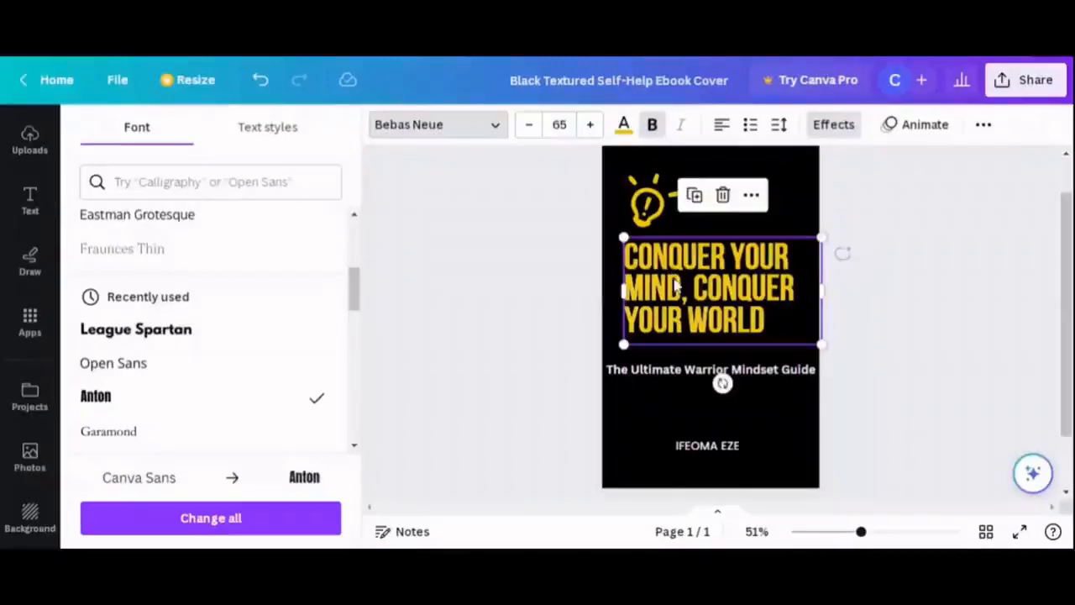
# Move the subtitle up so it sits just beneath the title.
pyautogui.click(878, 326)
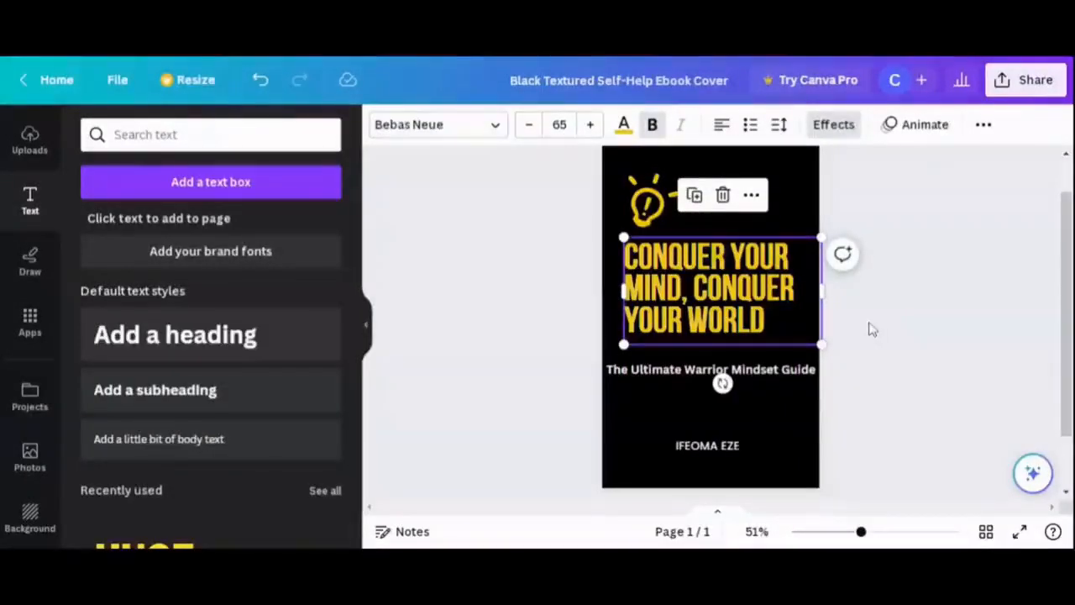
pyautogui.click(863, 334)
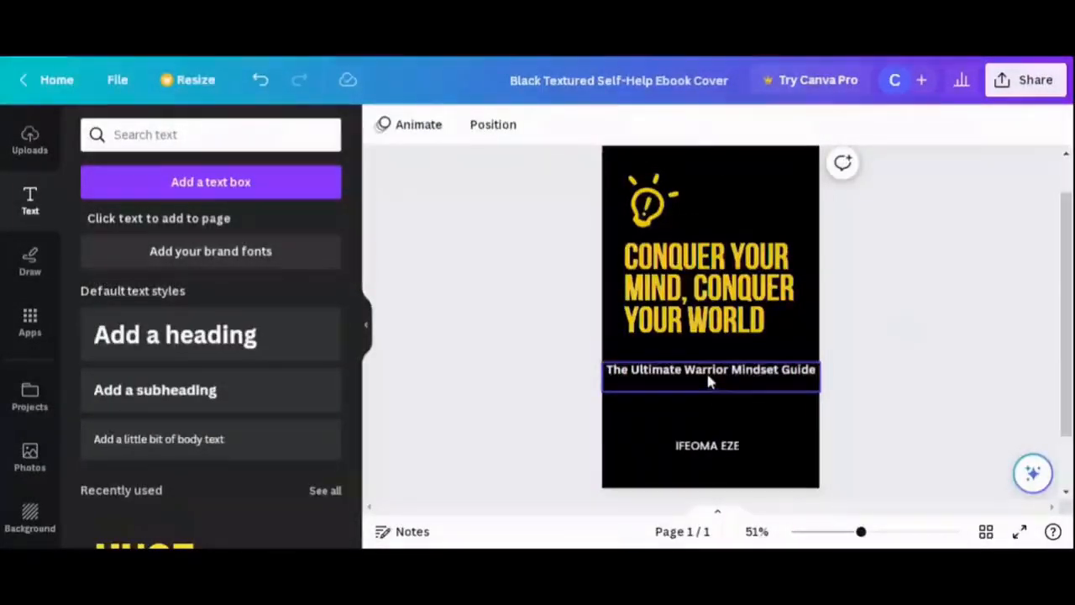
pyautogui.moveTo(710, 377); pyautogui.dragTo(709, 361)
pyautogui.click(966, 256)
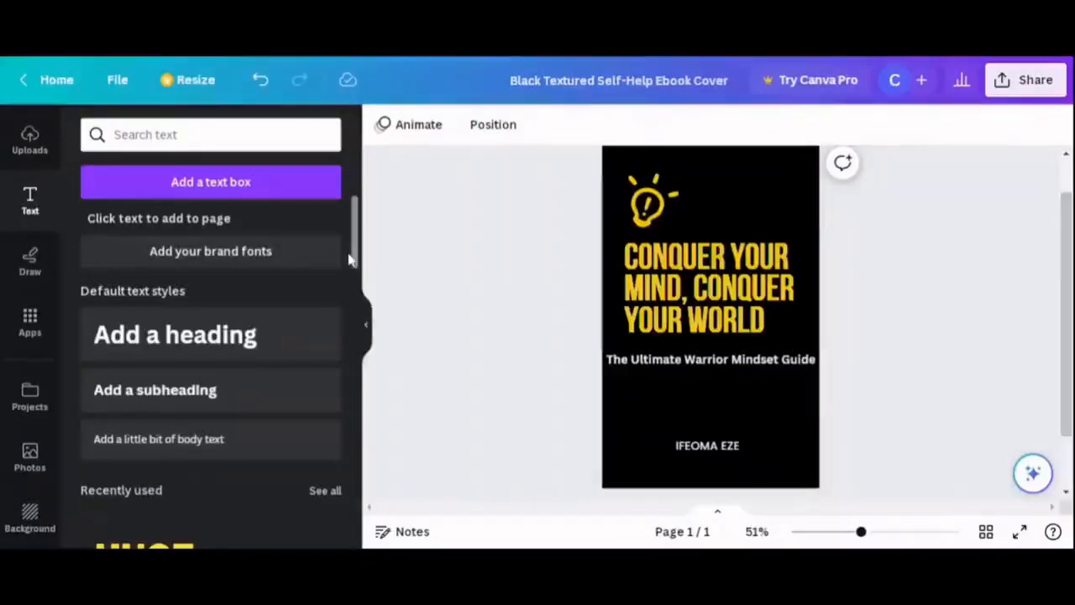
pyautogui.scroll(-2, 361, 295)
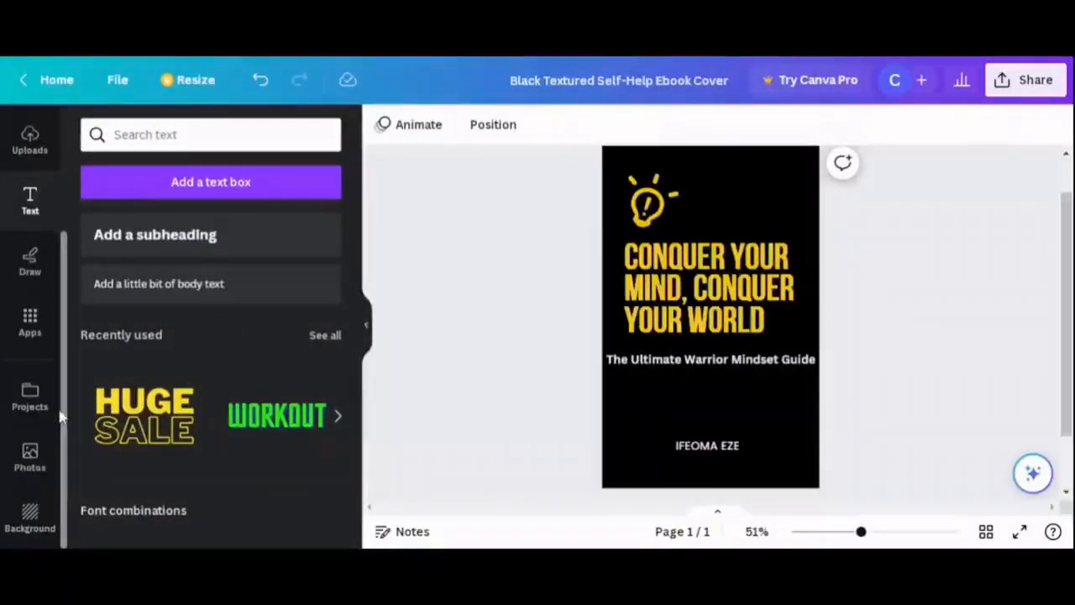
# Search the stock photo library for 'WIN' and scroll to the chess photo results.
pyautogui.click(29, 458)
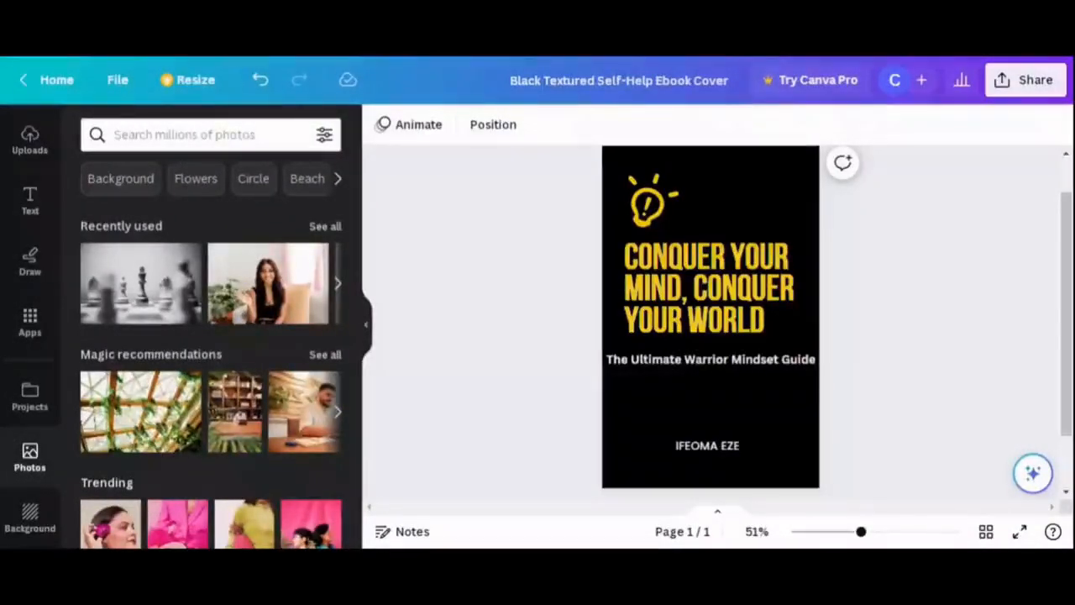
pyautogui.click(185, 134)
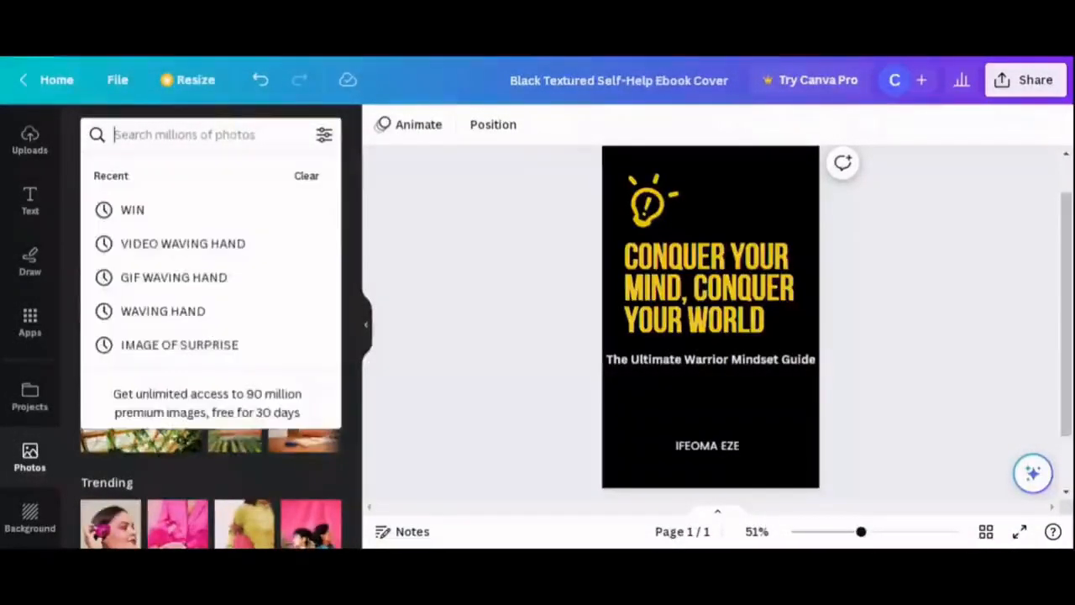
pyautogui.press('Escape')
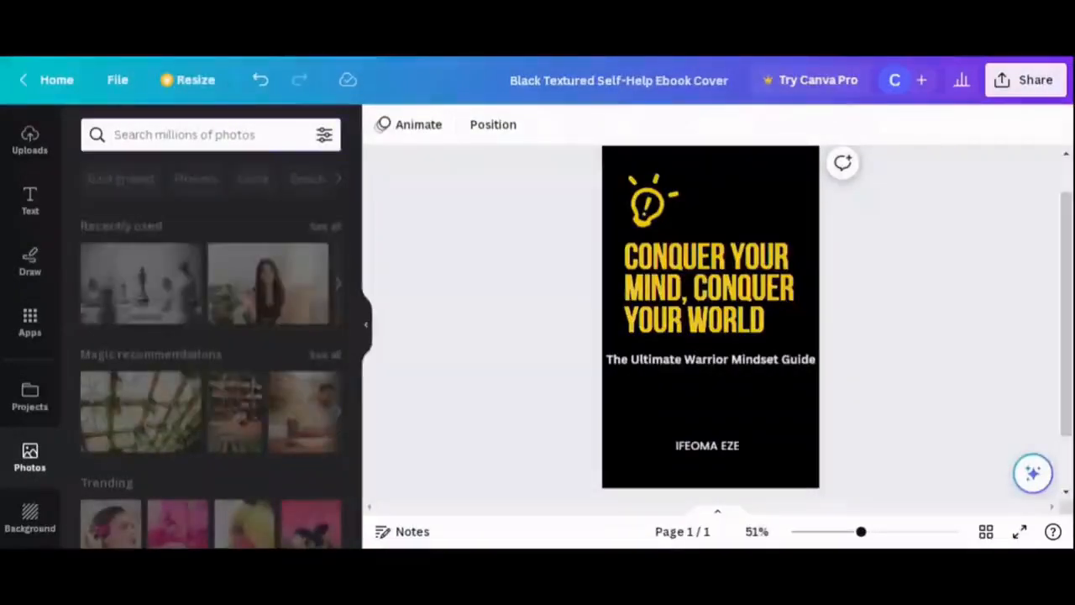
pyautogui.write('WIN')
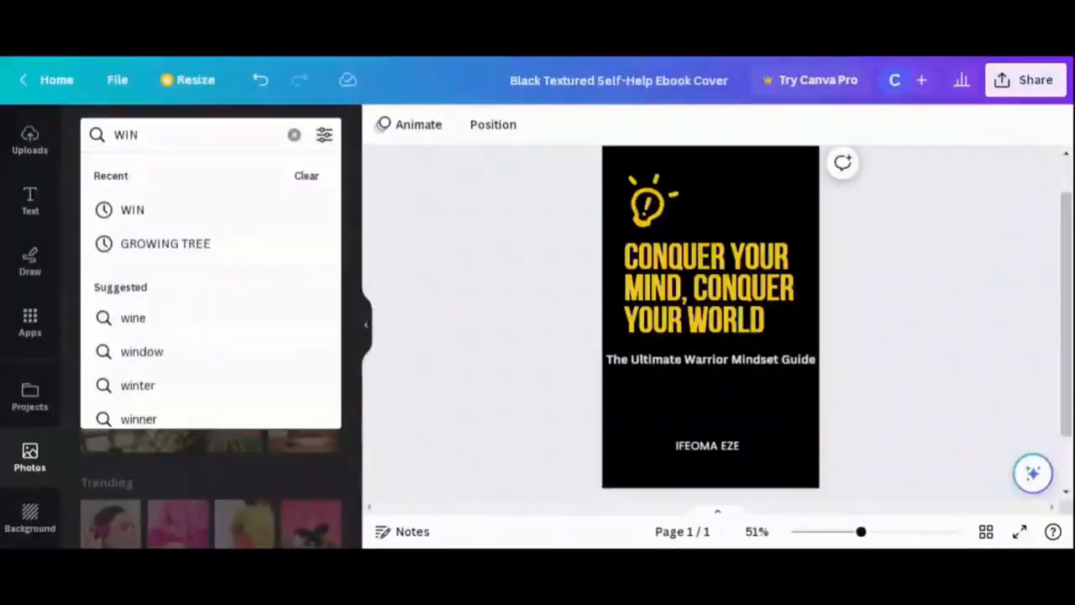
pyautogui.press('Return')
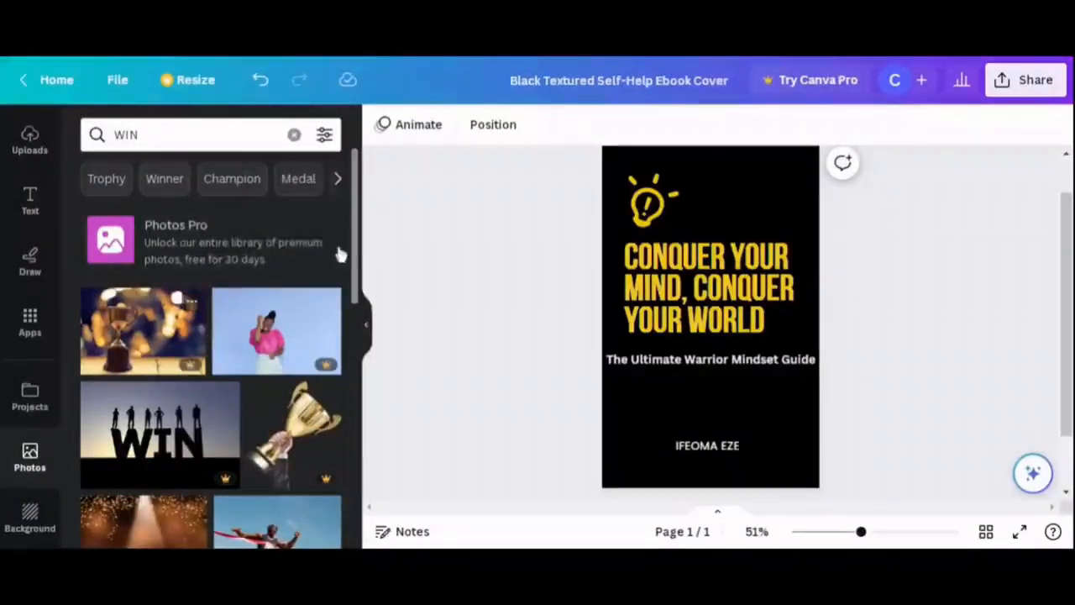
pyautogui.moveTo(360, 261); pyautogui.dragTo(363, 392)
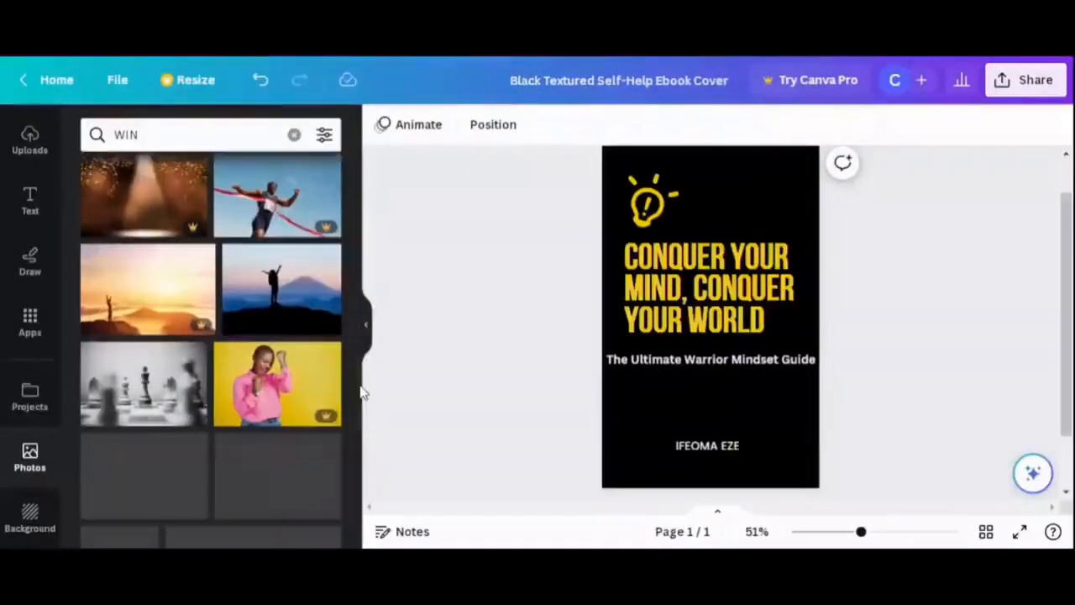
# Add the black-and-white chess photo, shrink it, and place it below the subtitle.
pyautogui.click(144, 400)
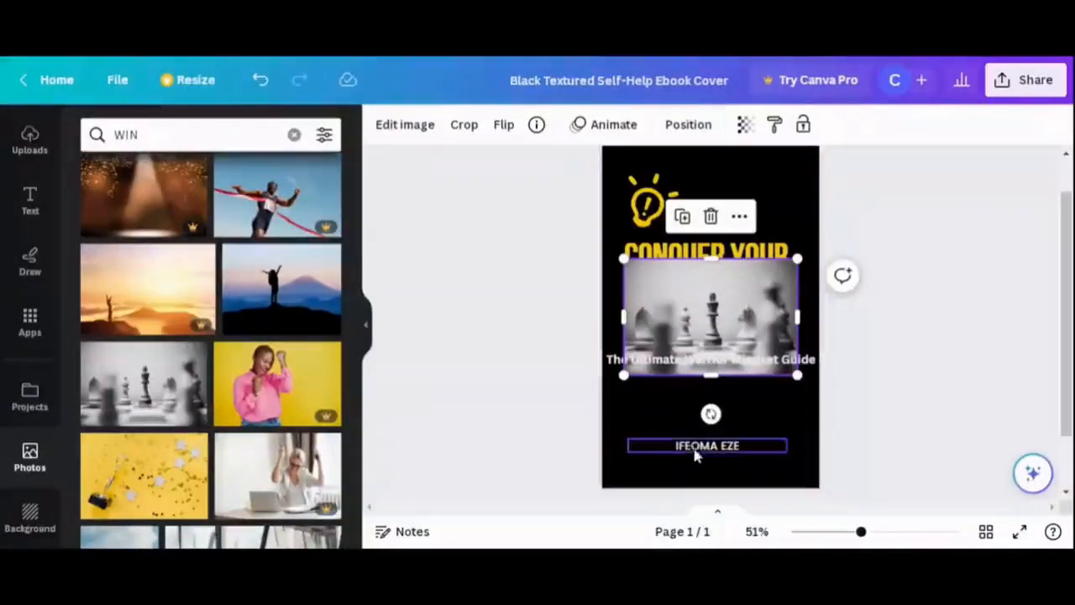
pyautogui.moveTo(703, 459); pyautogui.dragTo(703, 464)
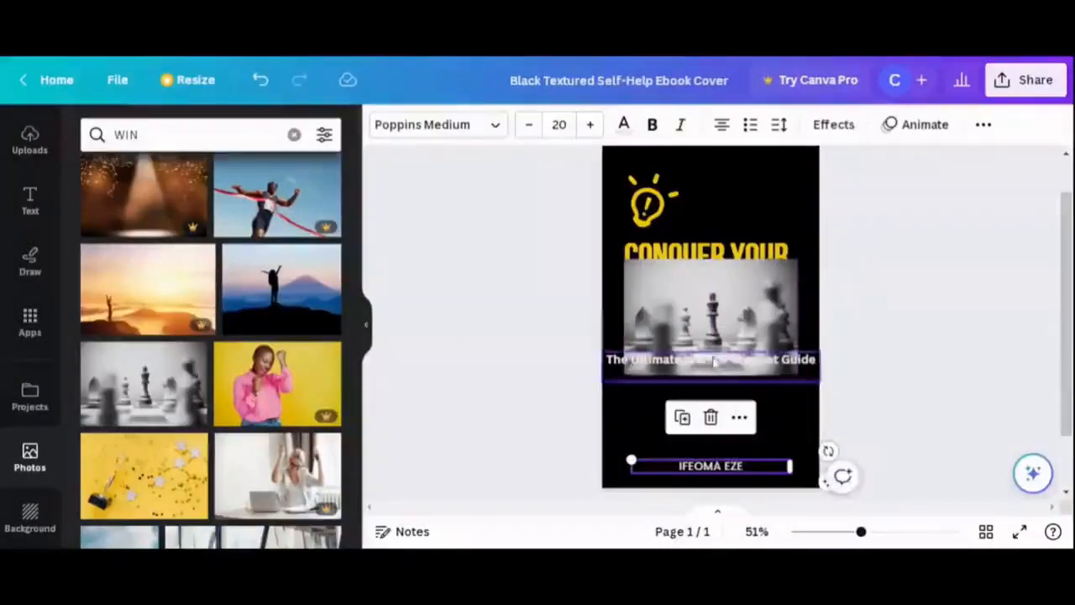
pyautogui.moveTo(710, 350); pyautogui.dragTo(709, 397)
pyautogui.moveTo(795, 307); pyautogui.dragTo(763, 332)
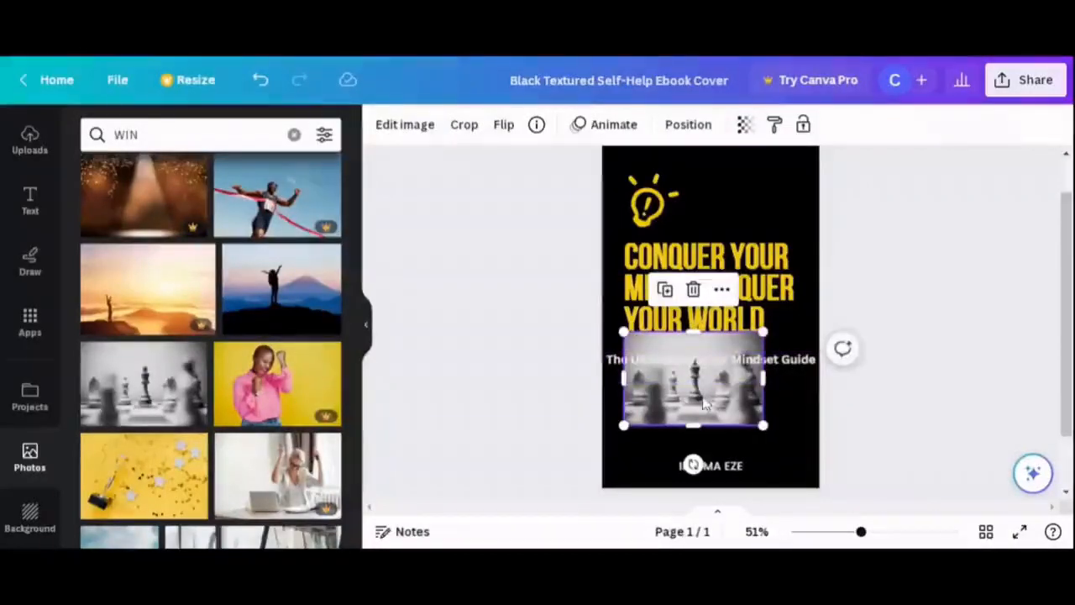
pyautogui.moveTo(696, 395); pyautogui.dragTo(714, 431)
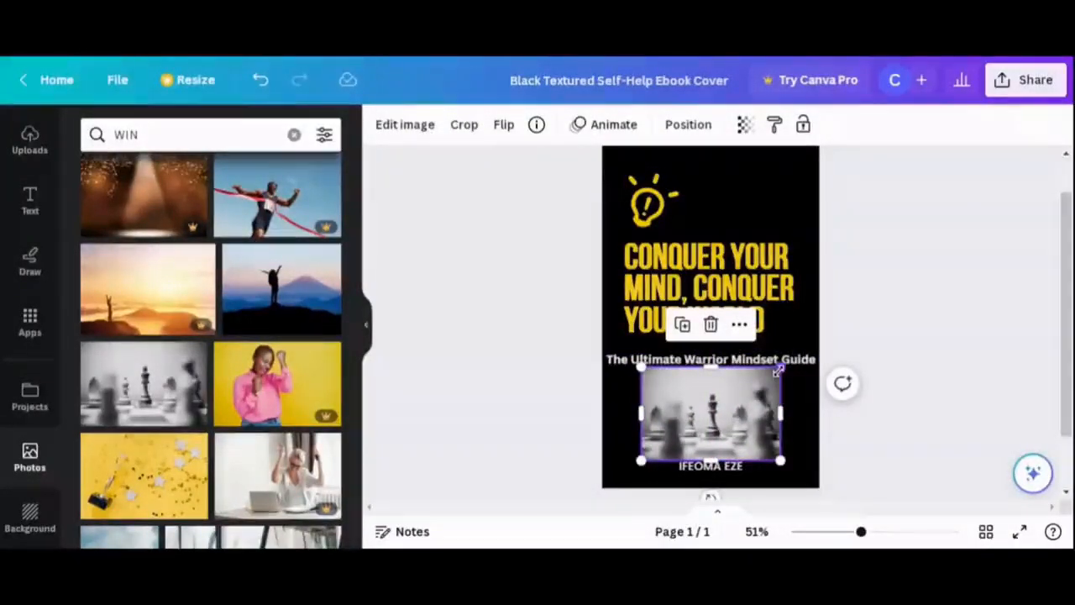
pyautogui.moveTo(779, 369); pyautogui.dragTo(759, 383)
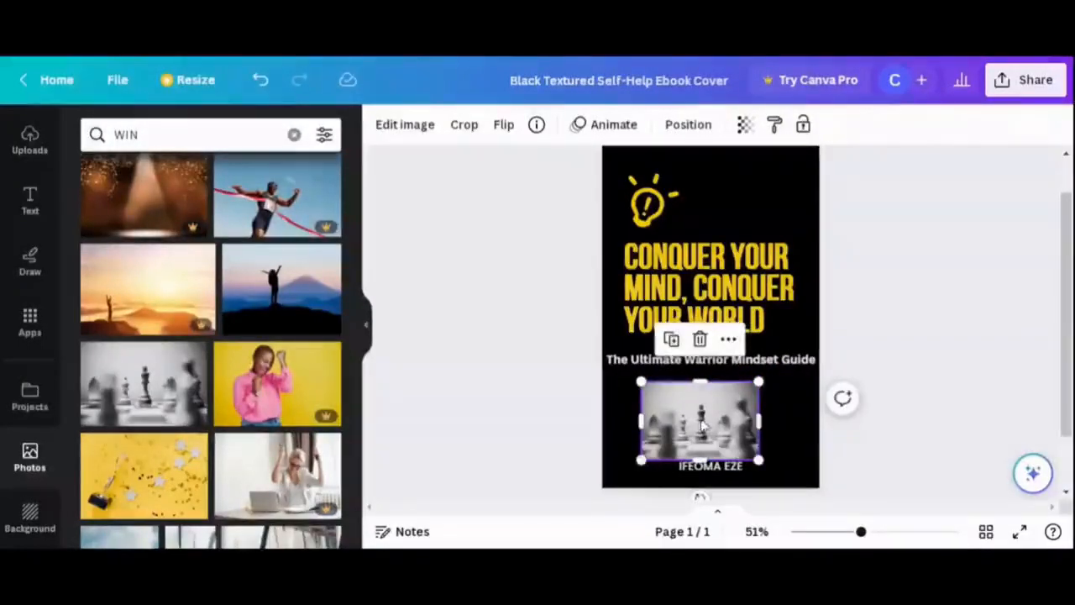
pyautogui.moveTo(704, 427); pyautogui.dragTo(711, 420)
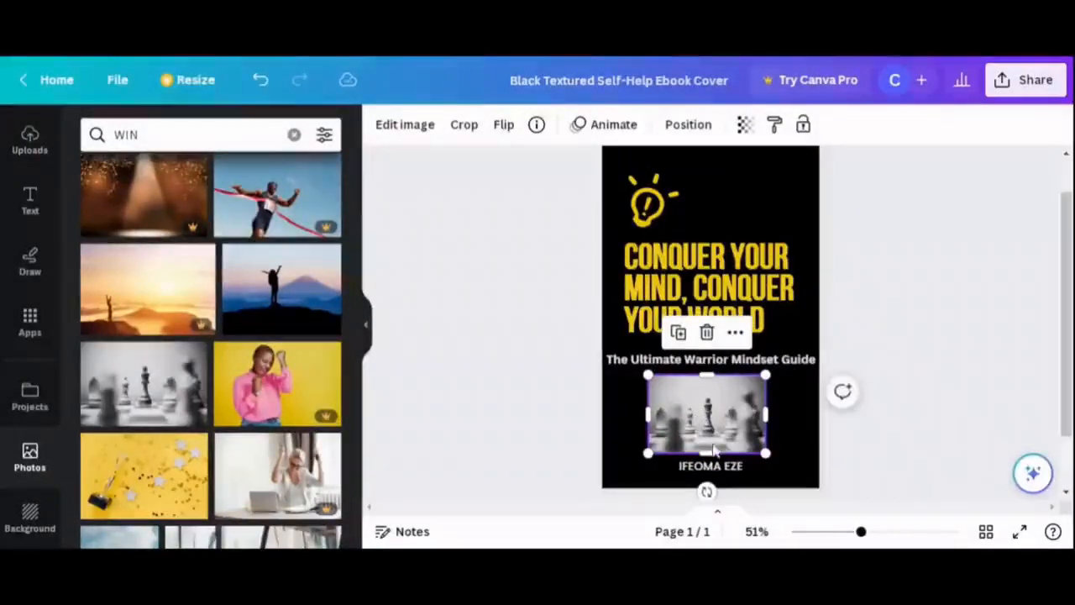
# Lower the author name slightly and raise the lightbulb icon and title a little.
pyautogui.moveTo(718, 473); pyautogui.dragTo(718, 479)
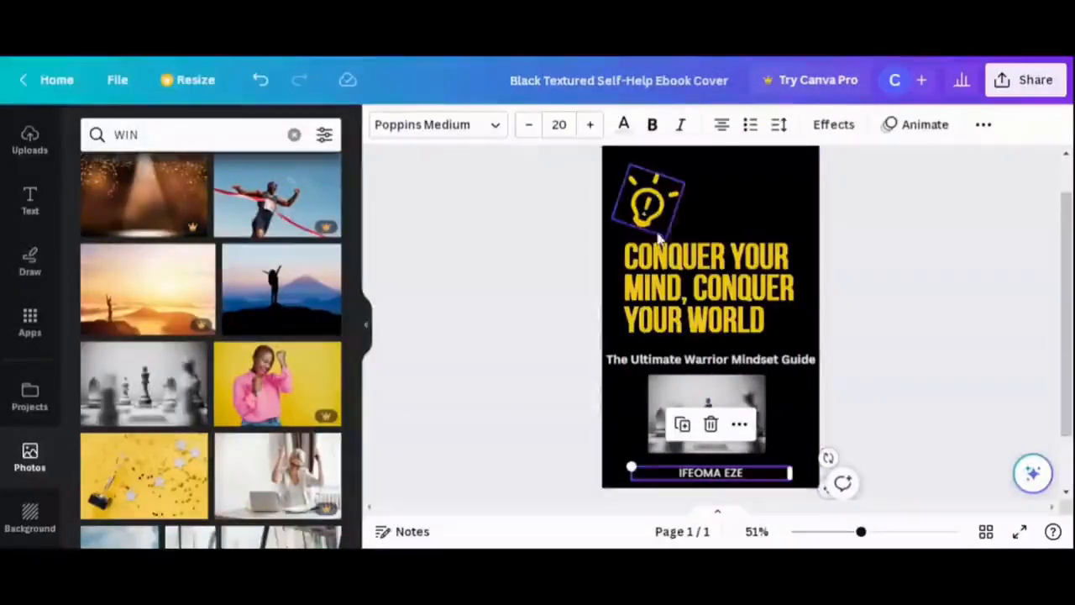
pyautogui.click(916, 282)
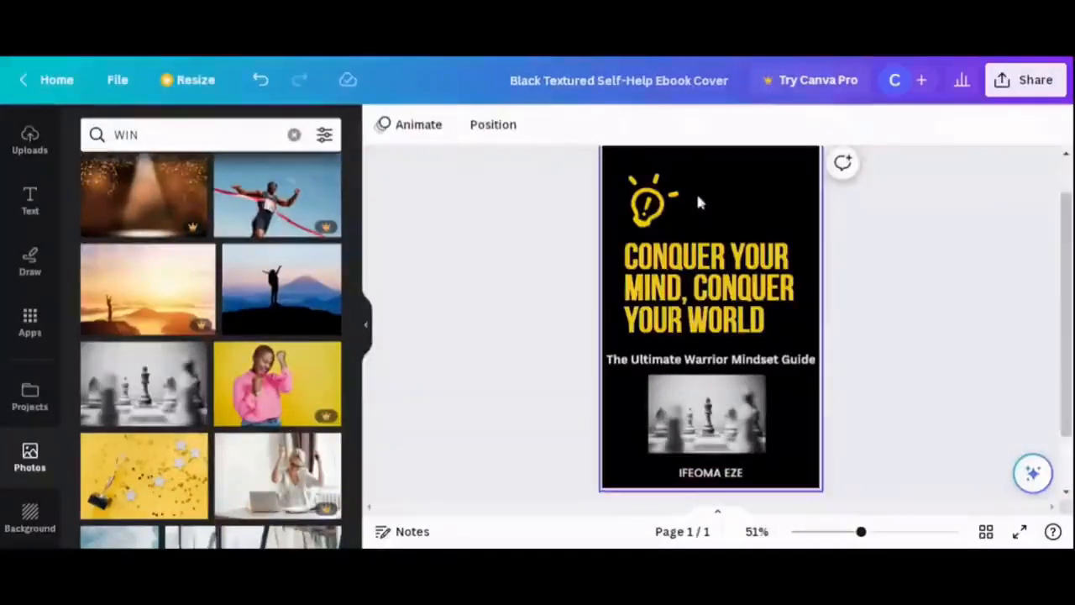
pyautogui.moveTo(651, 199); pyautogui.dragTo(651, 188)
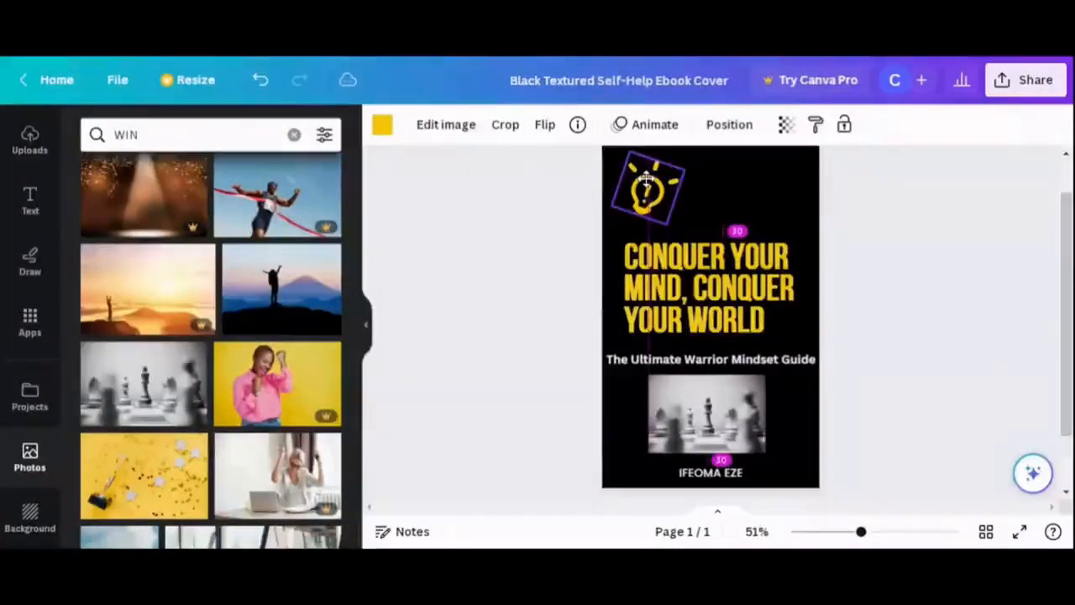
pyautogui.moveTo(704, 298); pyautogui.dragTo(702, 281)
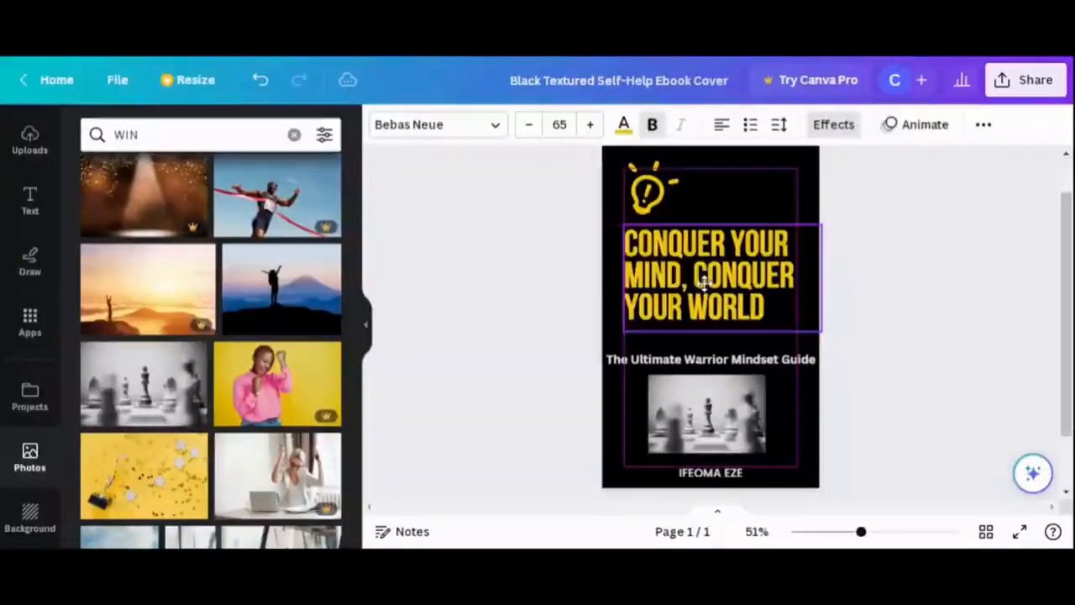
# Move the subtitle up slightly.
pyautogui.click(733, 363)
pyautogui.moveTo(734, 361); pyautogui.dragTo(732, 351)
pyautogui.click(943, 336)
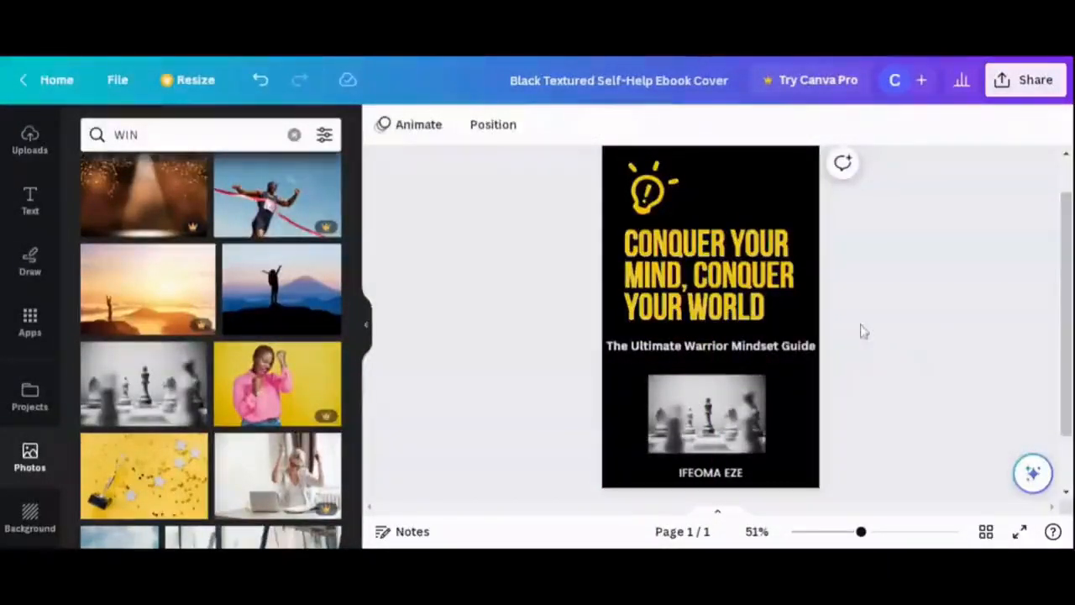
# Set the title to size 57 on three lines and shift its box slightly right.
pyautogui.click(696, 279)
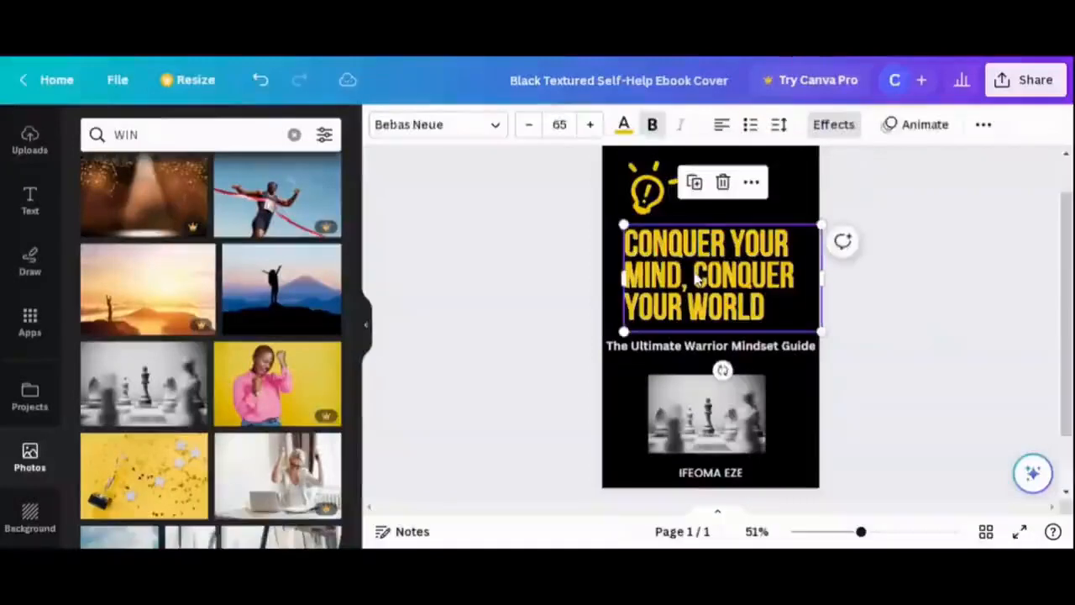
pyautogui.click(528, 126)
pyautogui.click(528, 127)
pyautogui.click(527, 127)
pyautogui.click(528, 128)
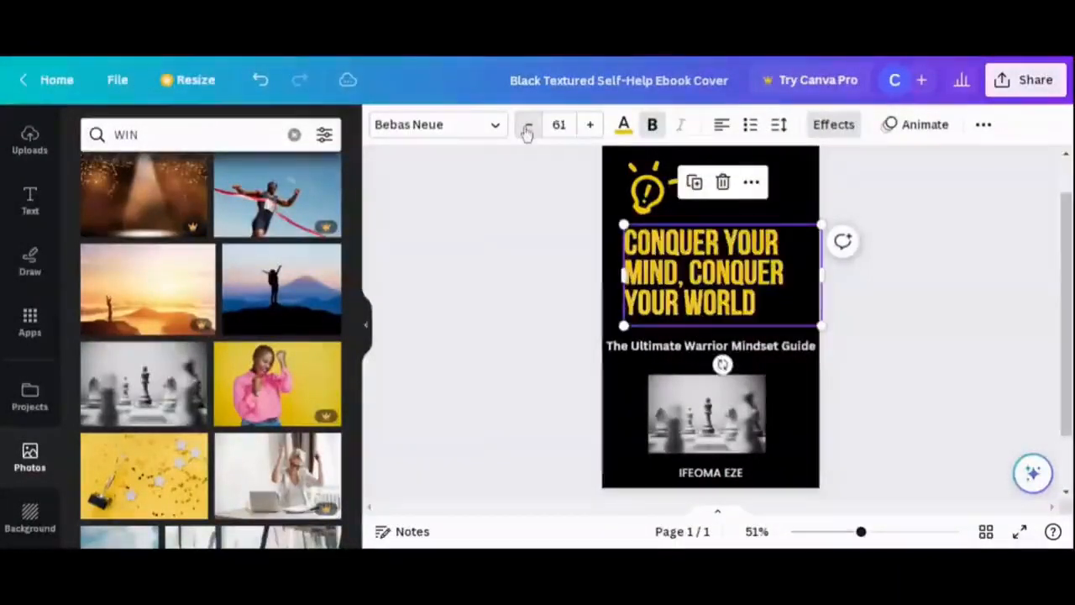
pyautogui.click(528, 128)
pyautogui.click(528, 128)
pyautogui.click(528, 127)
pyautogui.click(528, 128)
pyautogui.click(527, 128)
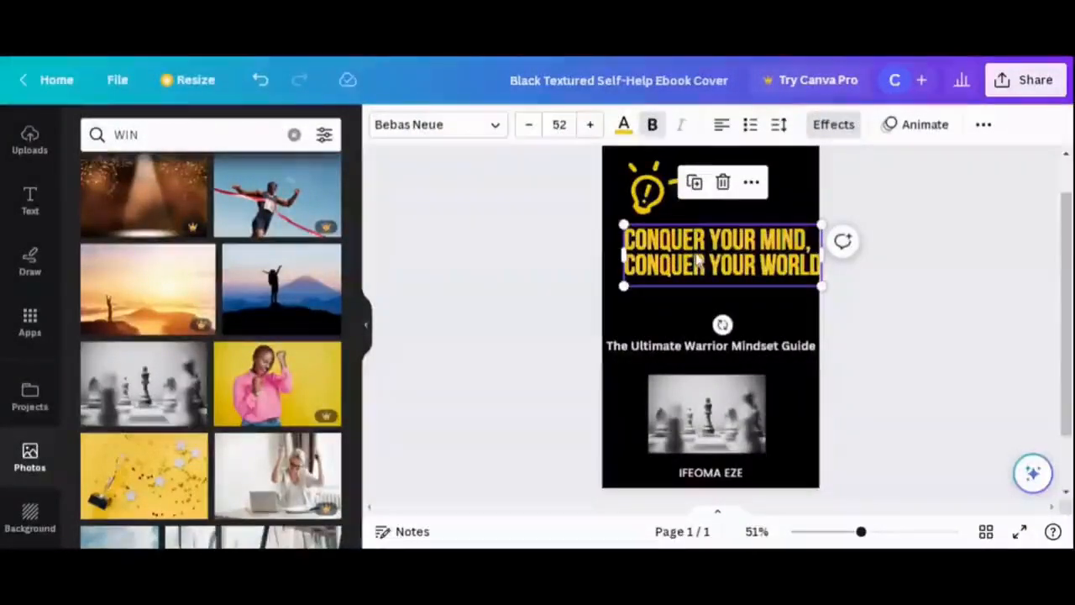
pyautogui.click(590, 125)
pyautogui.click(590, 124)
pyautogui.click(589, 124)
pyautogui.click(589, 124)
pyautogui.click(589, 125)
pyautogui.click(590, 124)
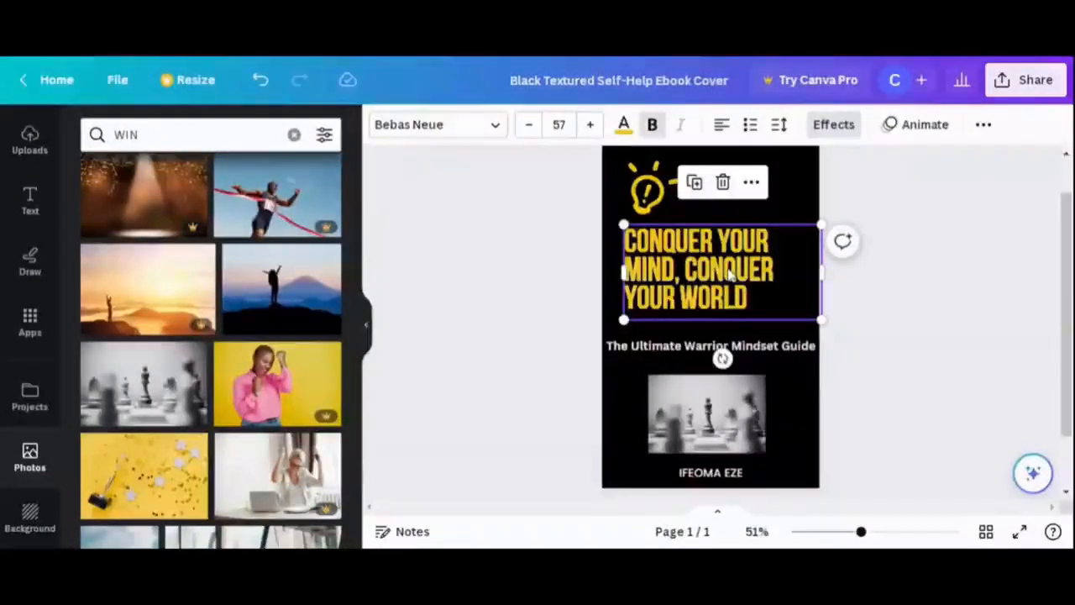
pyautogui.moveTo(727, 276); pyautogui.dragTo(729, 268)
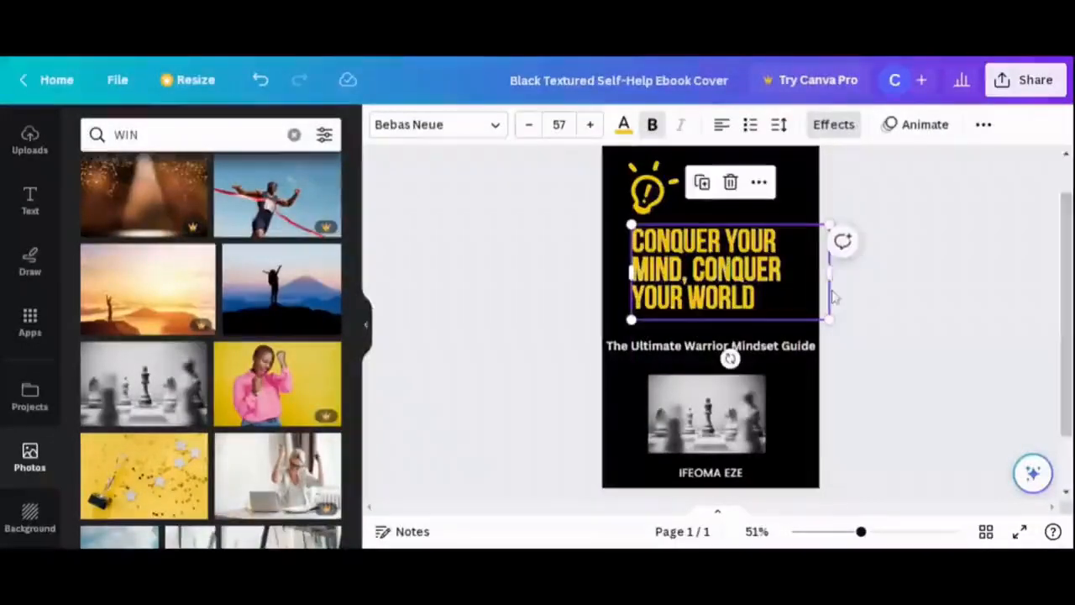
pyautogui.click(941, 247)
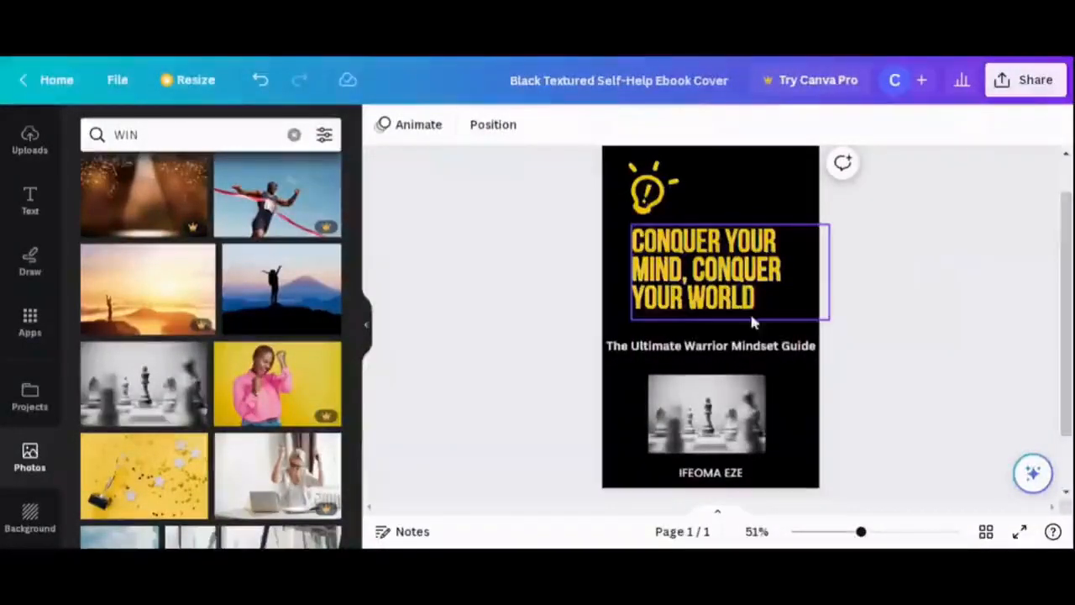
# Center-align the title's lines and move its text box to the cover's horizontal centre.
pyautogui.click(689, 271)
pyautogui.click(721, 128)
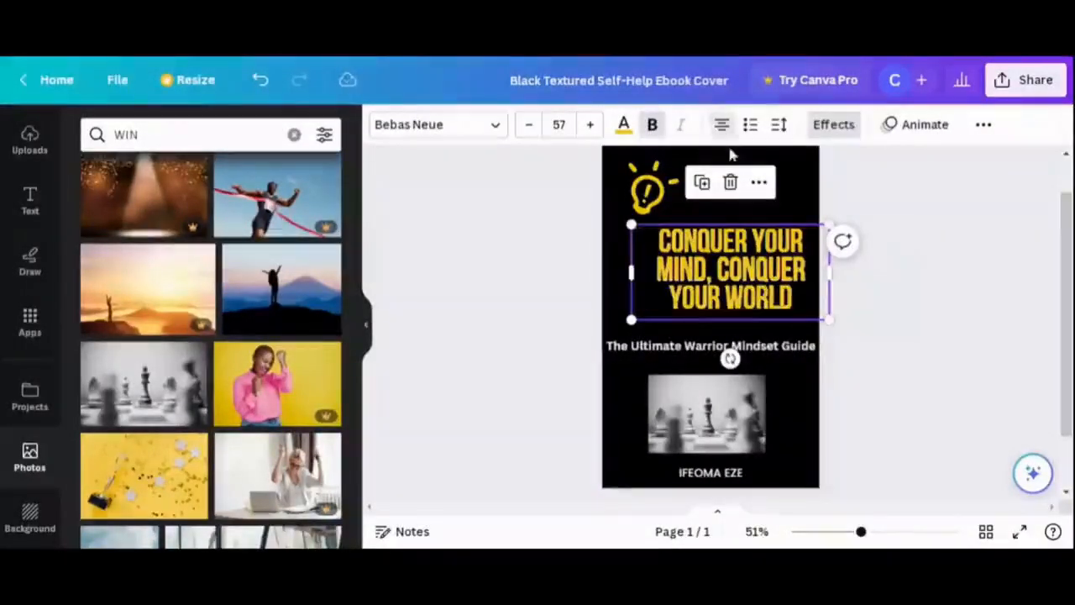
pyautogui.click(924, 281)
pyautogui.moveTo(733, 290); pyautogui.dragTo(711, 280)
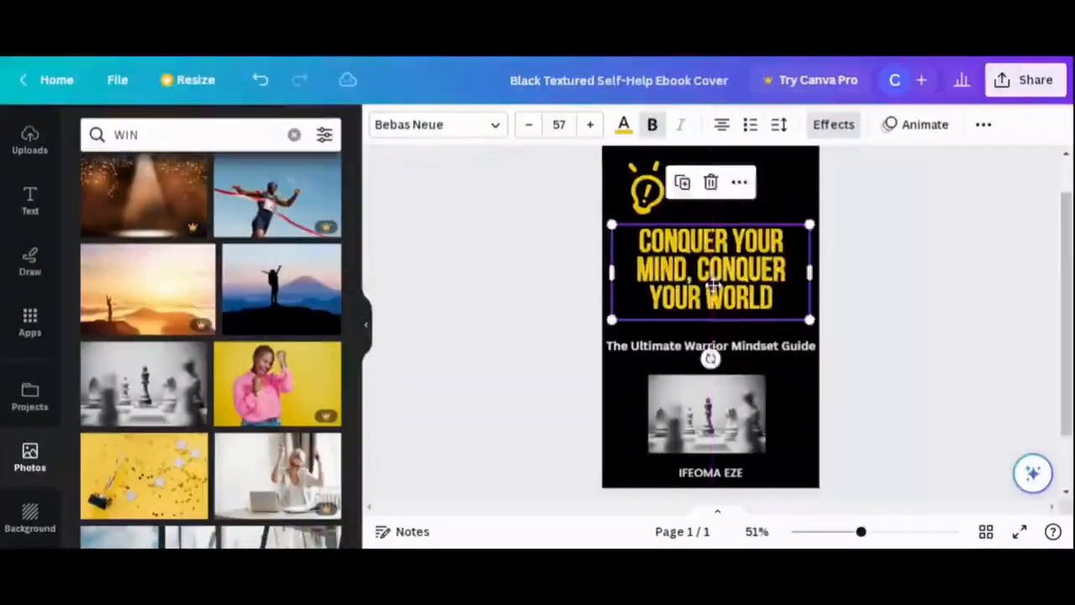
pyautogui.click(894, 258)
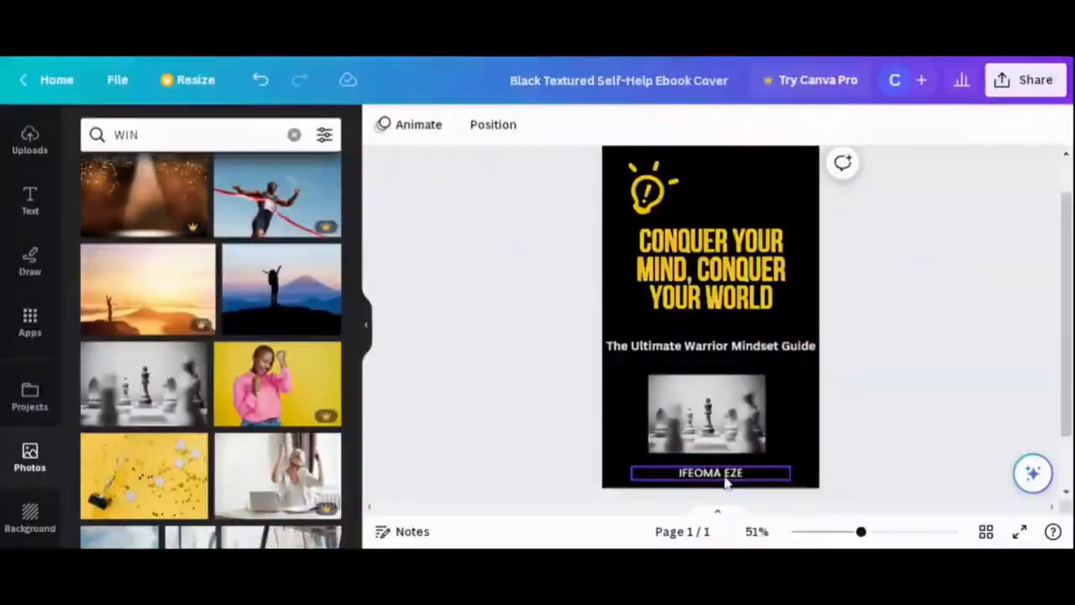
pyautogui.click(693, 277)
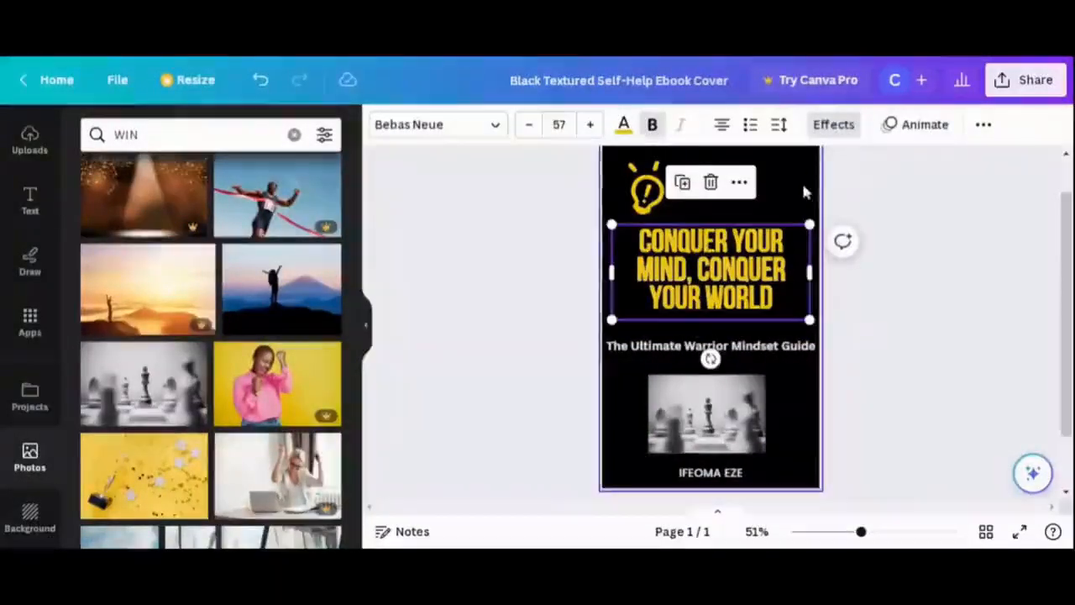
pyautogui.click(836, 128)
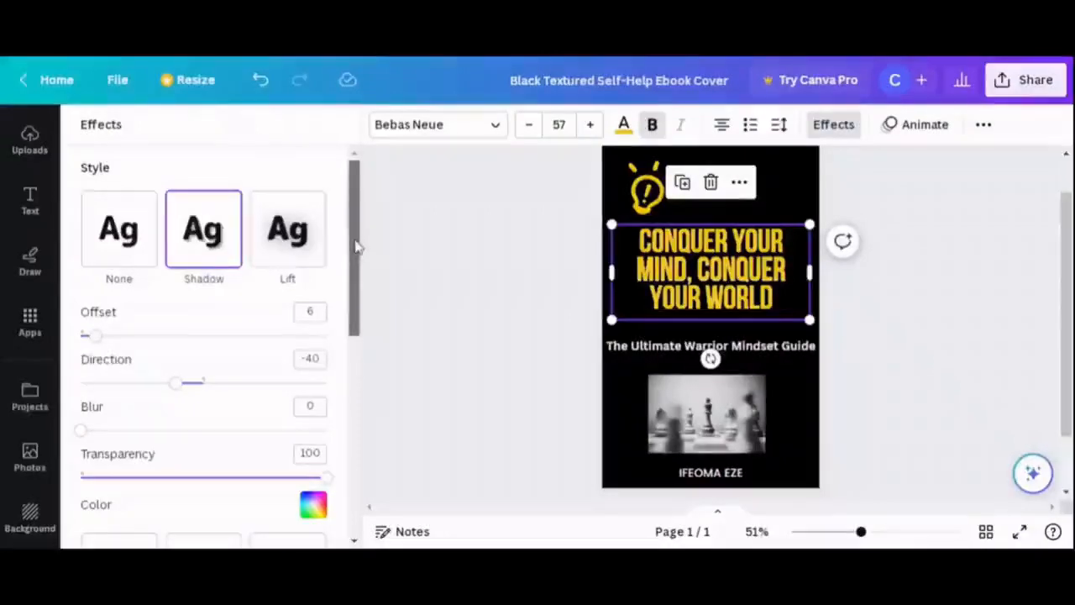
pyautogui.moveTo(356, 244); pyautogui.dragTo(362, 420)
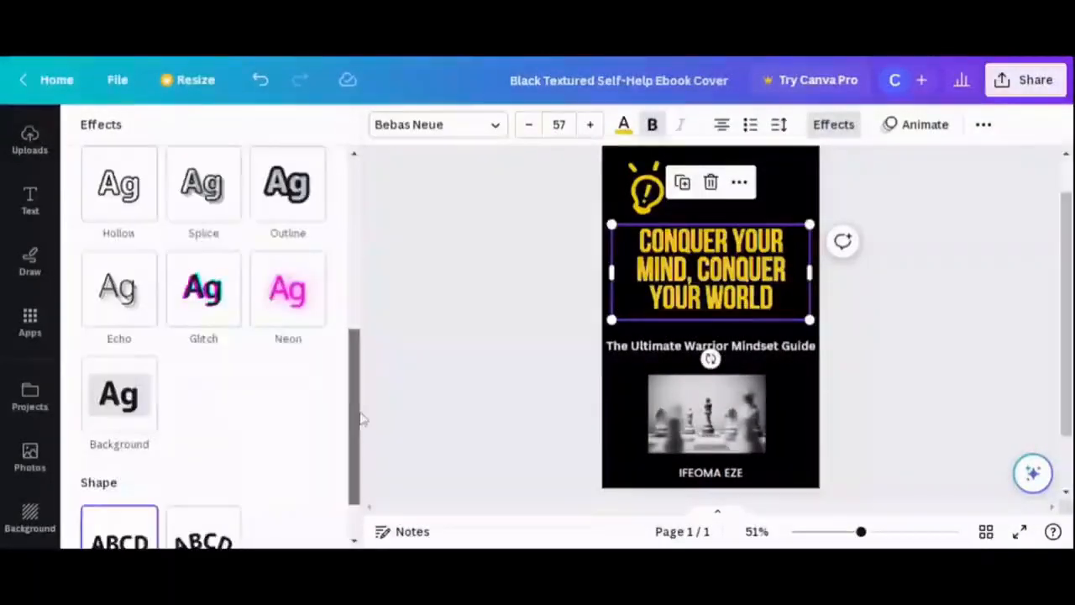
pyautogui.click(284, 180)
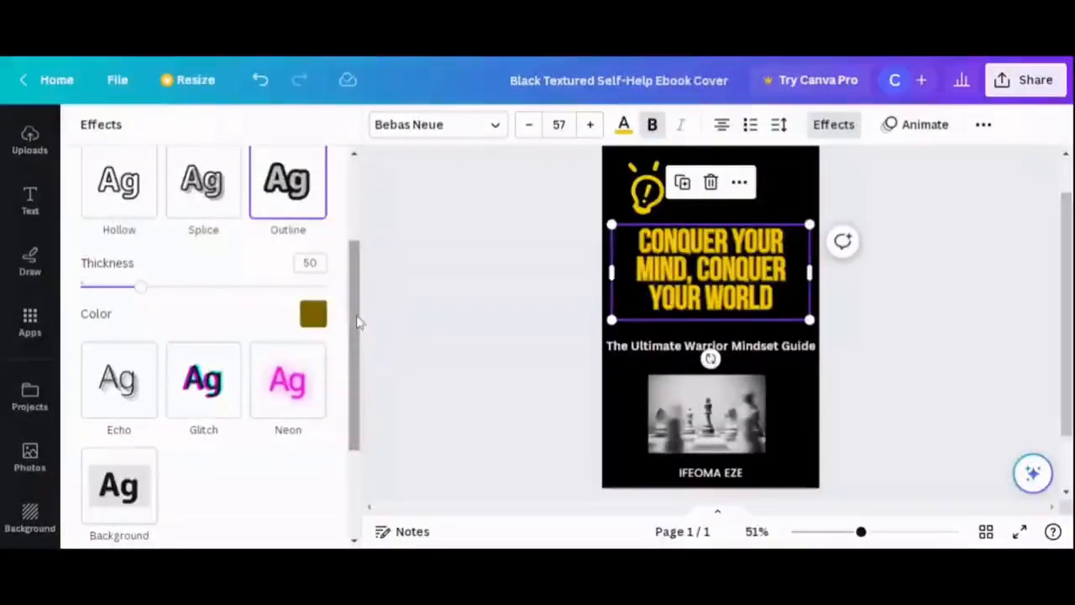
pyautogui.moveTo(357, 317); pyautogui.dragTo(348, 173)
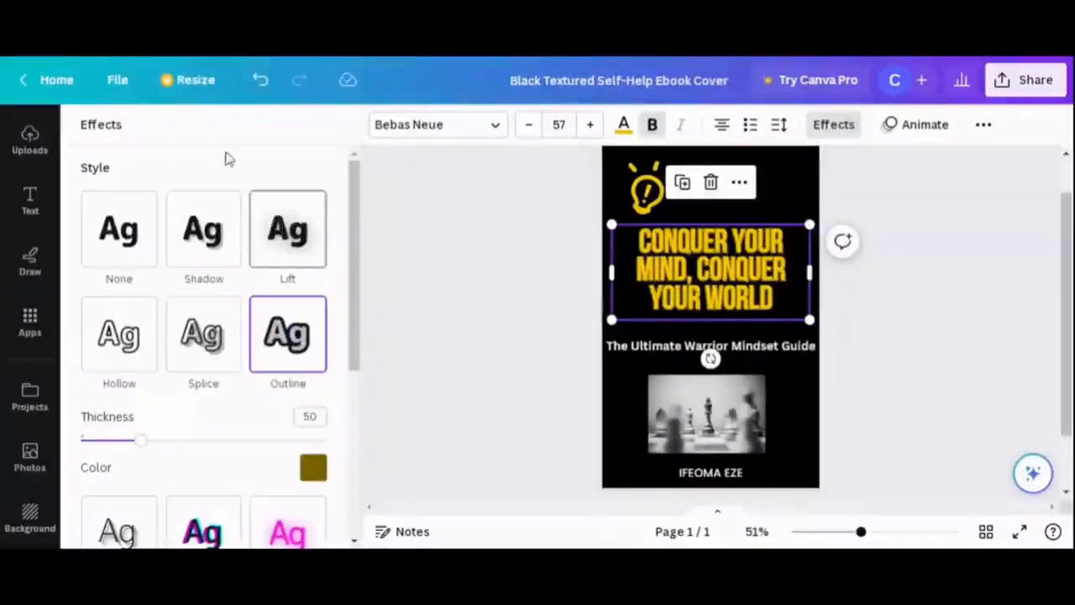
pyautogui.click(262, 79)
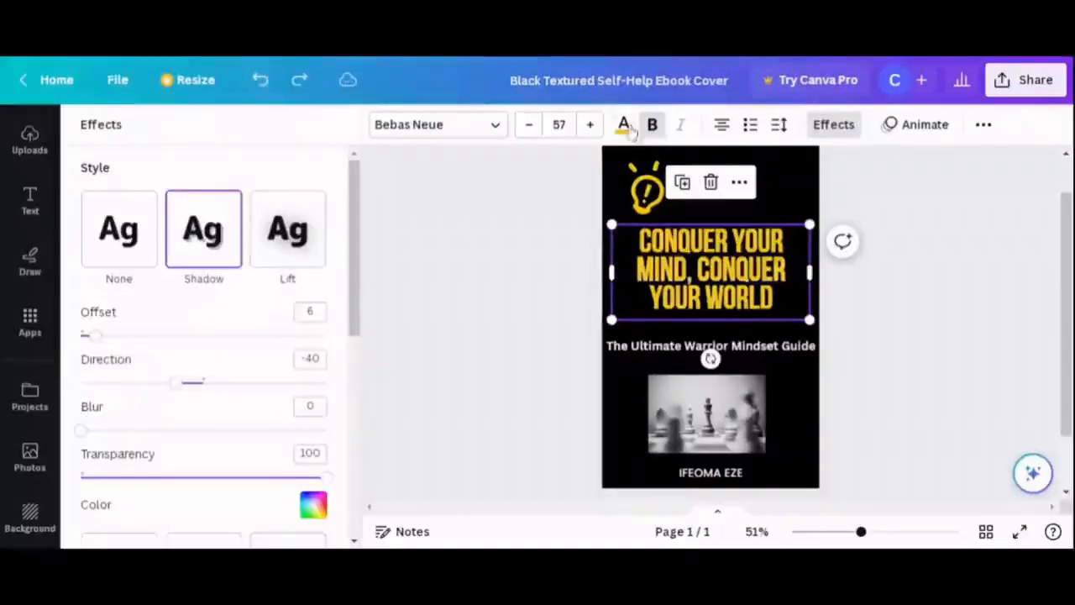
pyautogui.click(916, 278)
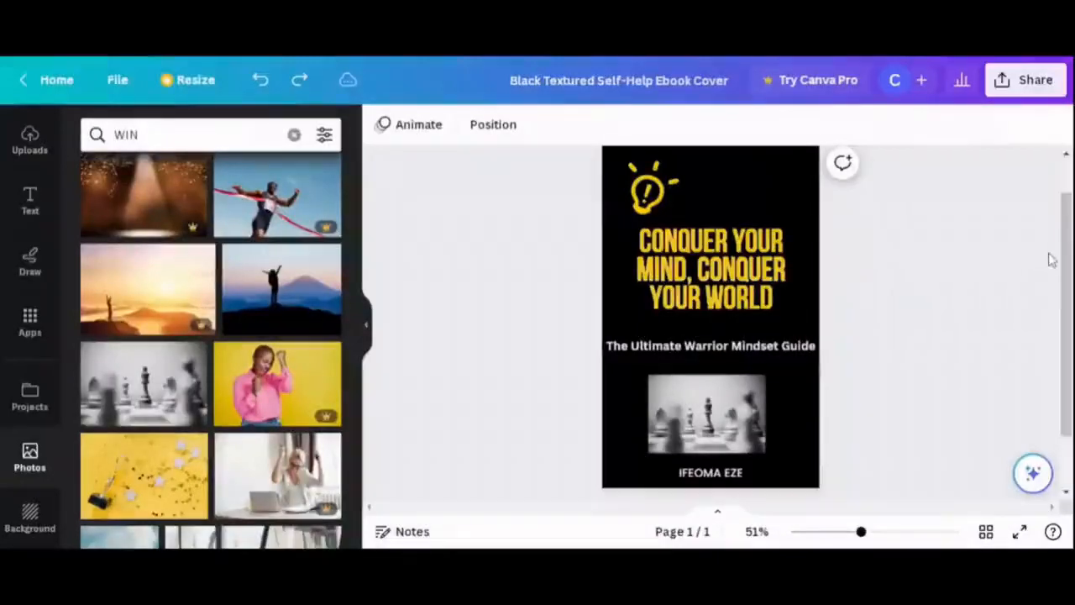
# Increase the author name's font size to 24.
pyautogui.click(706, 474)
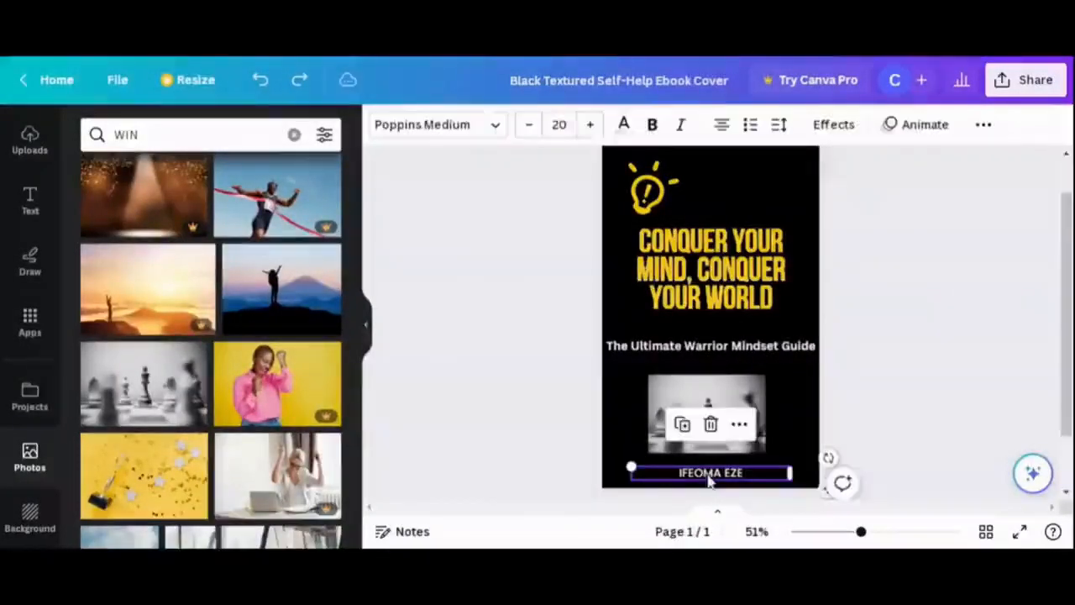
pyautogui.click(591, 126)
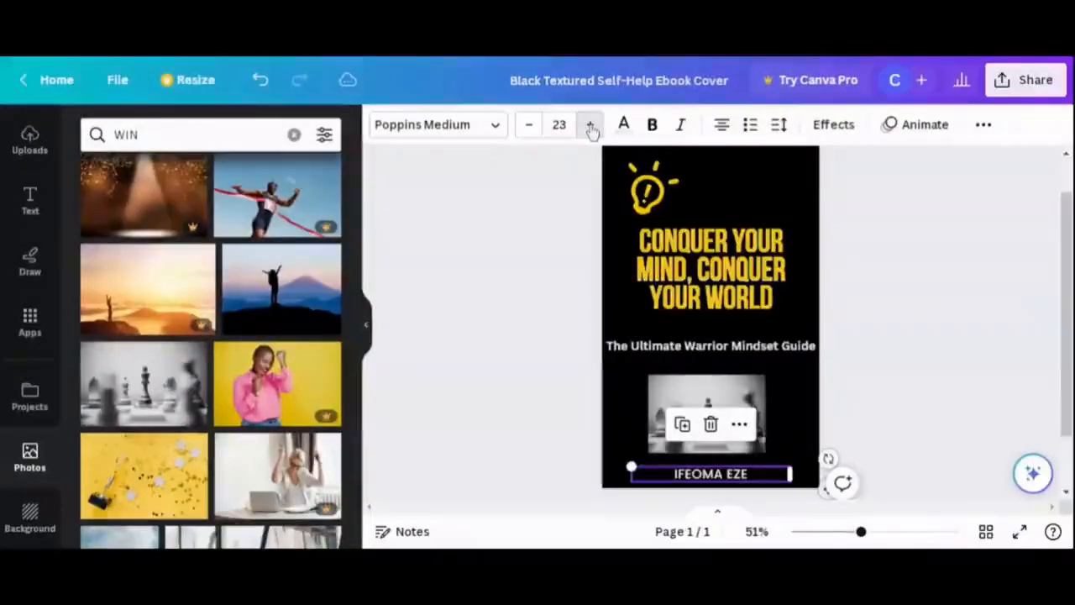
pyautogui.click(591, 126)
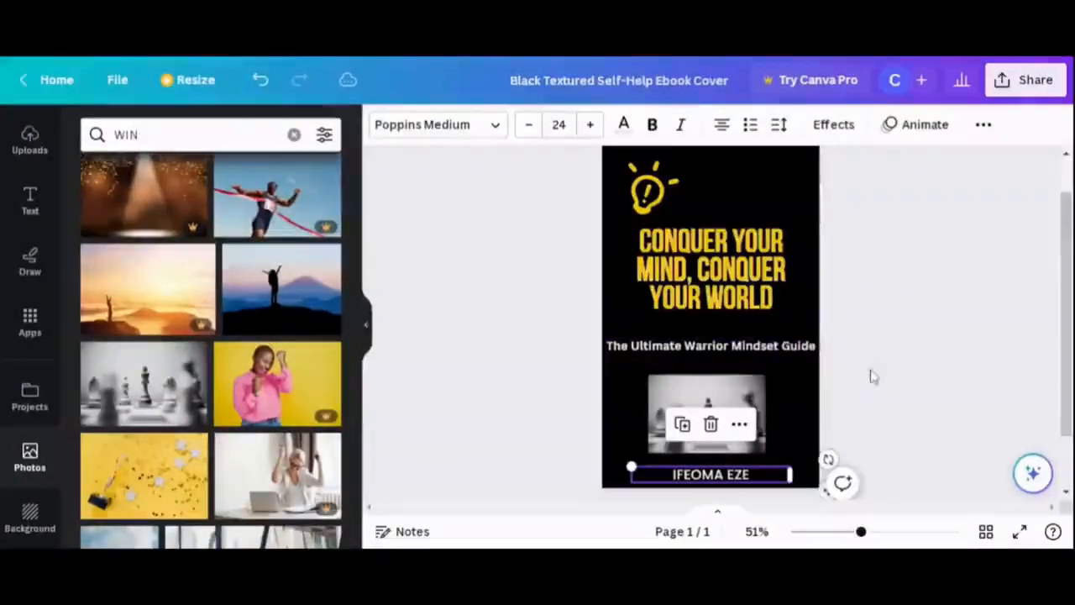
pyautogui.click(898, 365)
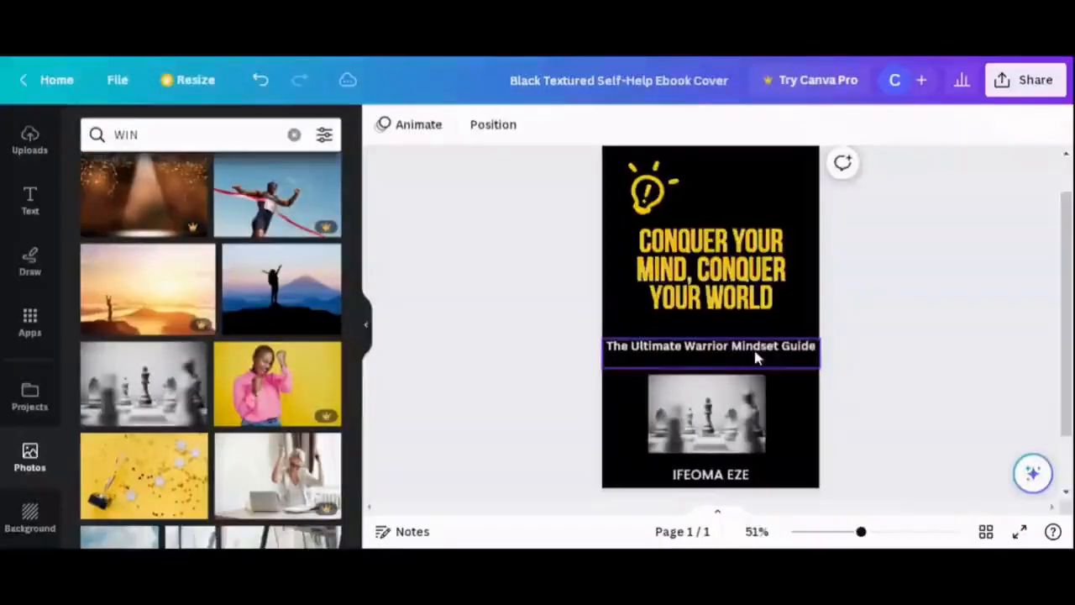
# Move the subtitle and chess photo up, closer to the title.
pyautogui.moveTo(757, 359); pyautogui.dragTo(751, 333)
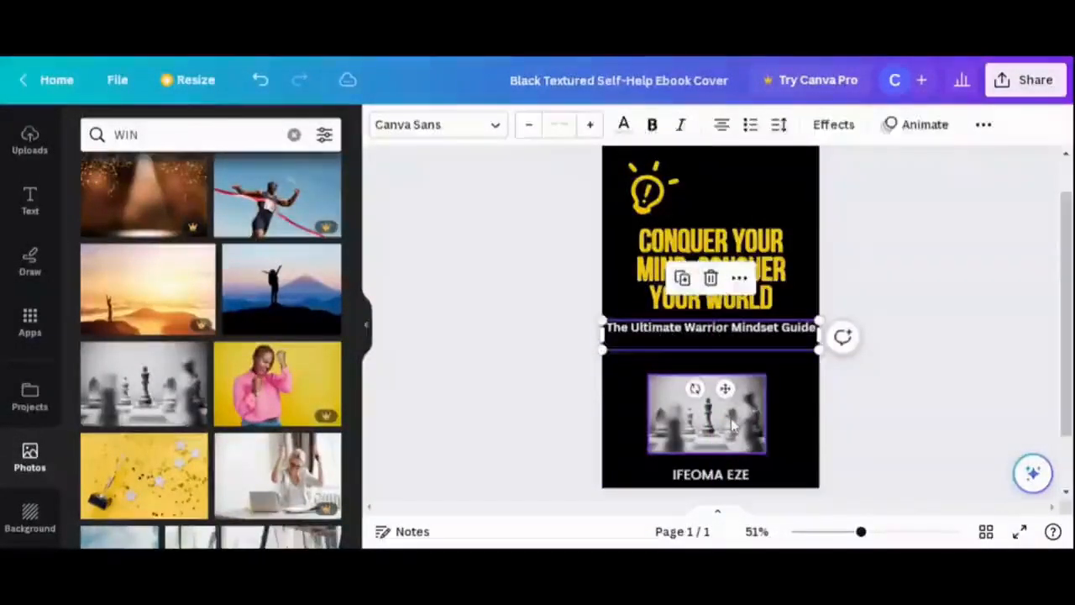
pyautogui.moveTo(731, 419); pyautogui.dragTo(731, 404)
pyautogui.click(887, 349)
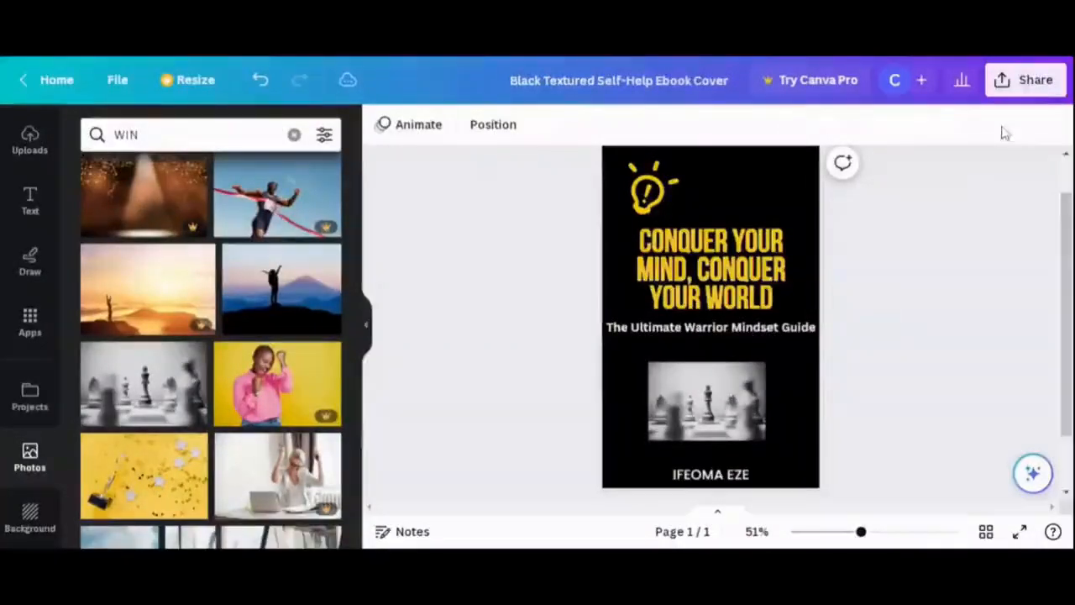
# Download the 512 × 800 px cover as a PNG file from Share > Download.
pyautogui.click(1032, 84)
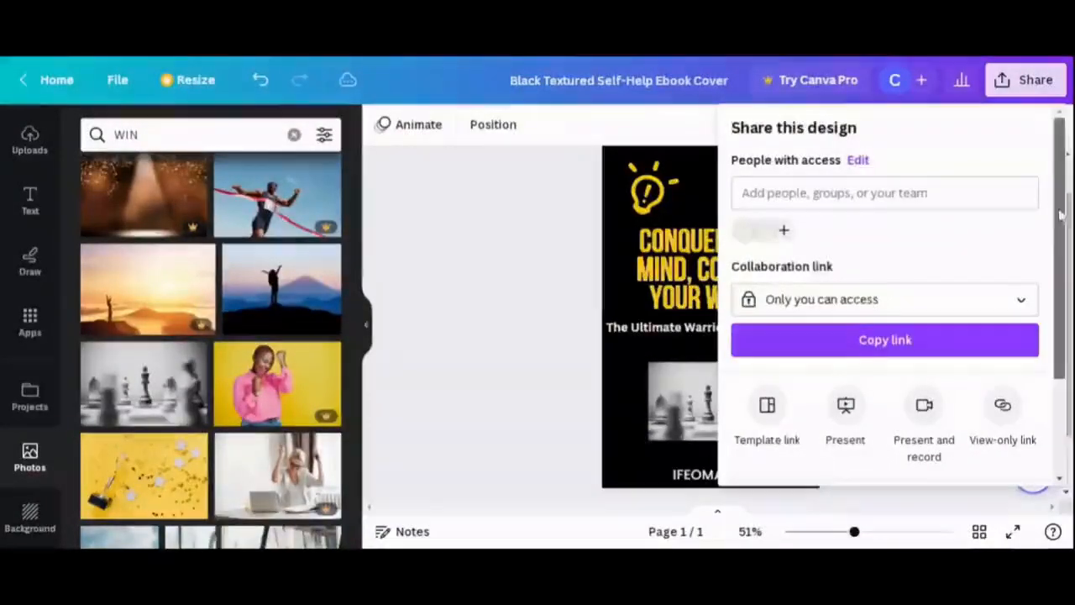
pyautogui.scroll(-2, 1060, 216)
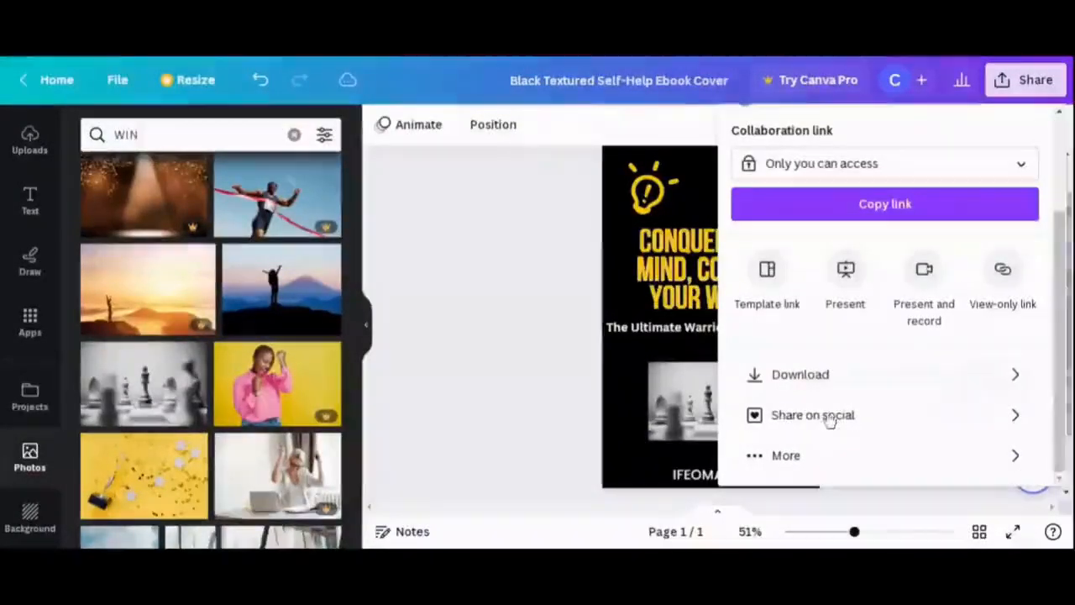
pyautogui.click(812, 379)
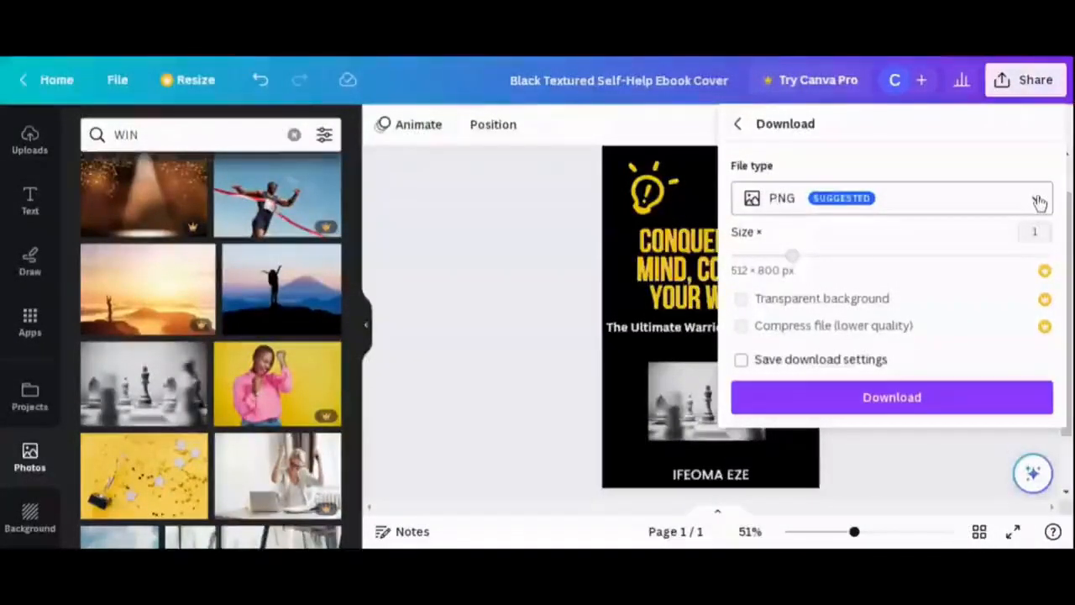
pyautogui.click(1039, 203)
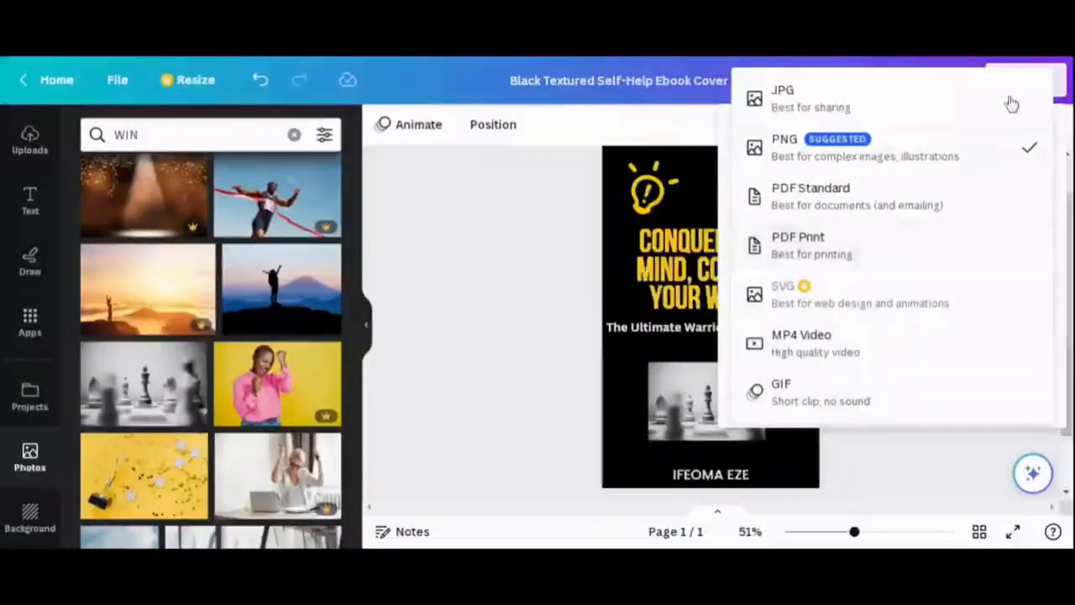
pyautogui.click(941, 154)
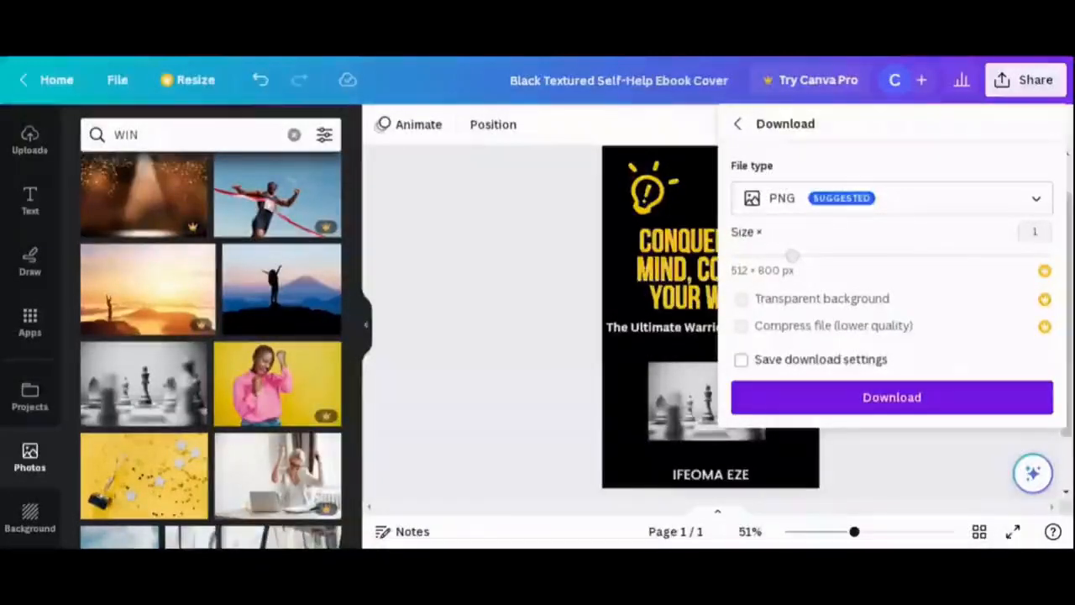
pyautogui.click(973, 404)
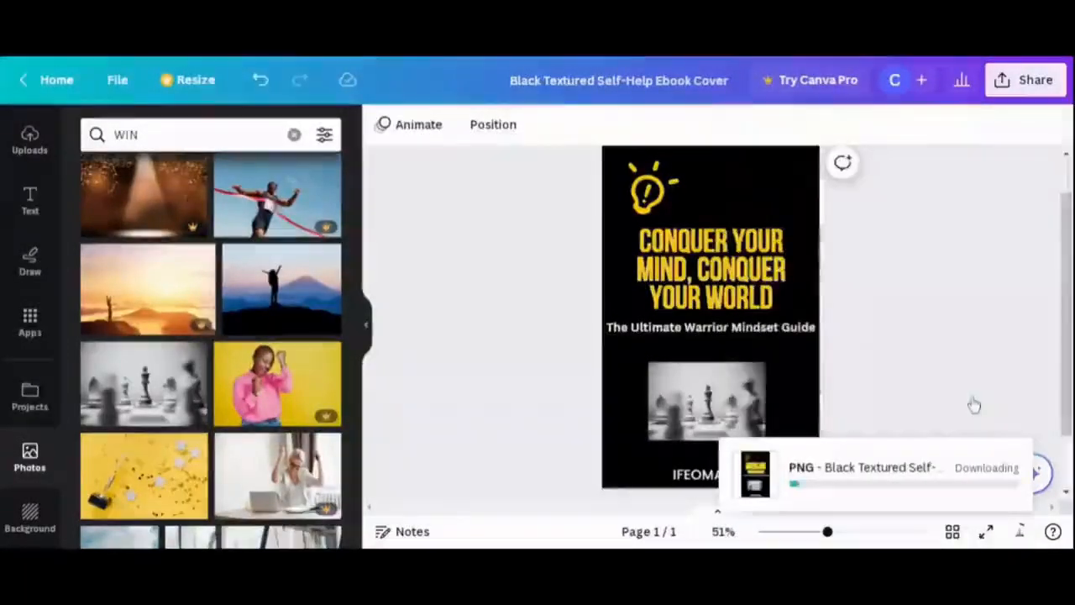